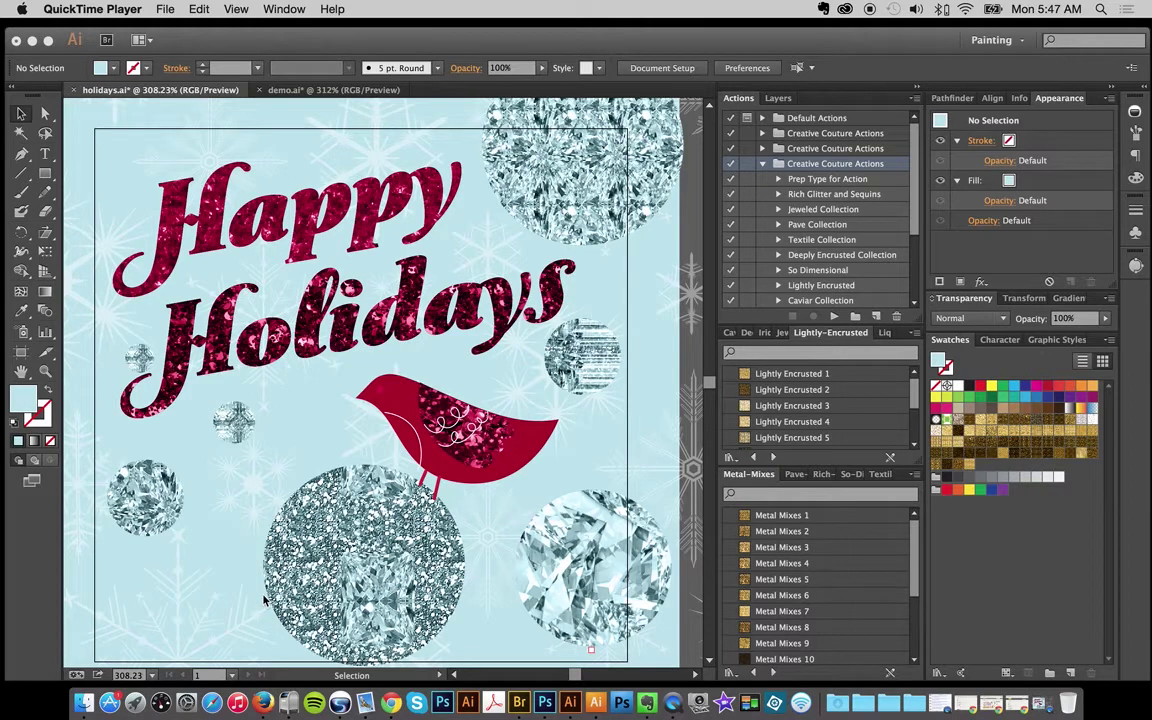
- Switch to the demo.ai card with plain red 'Happy Holidays' text on light blue
scroll(264, 599, "down", 1)
left_click(331, 90)
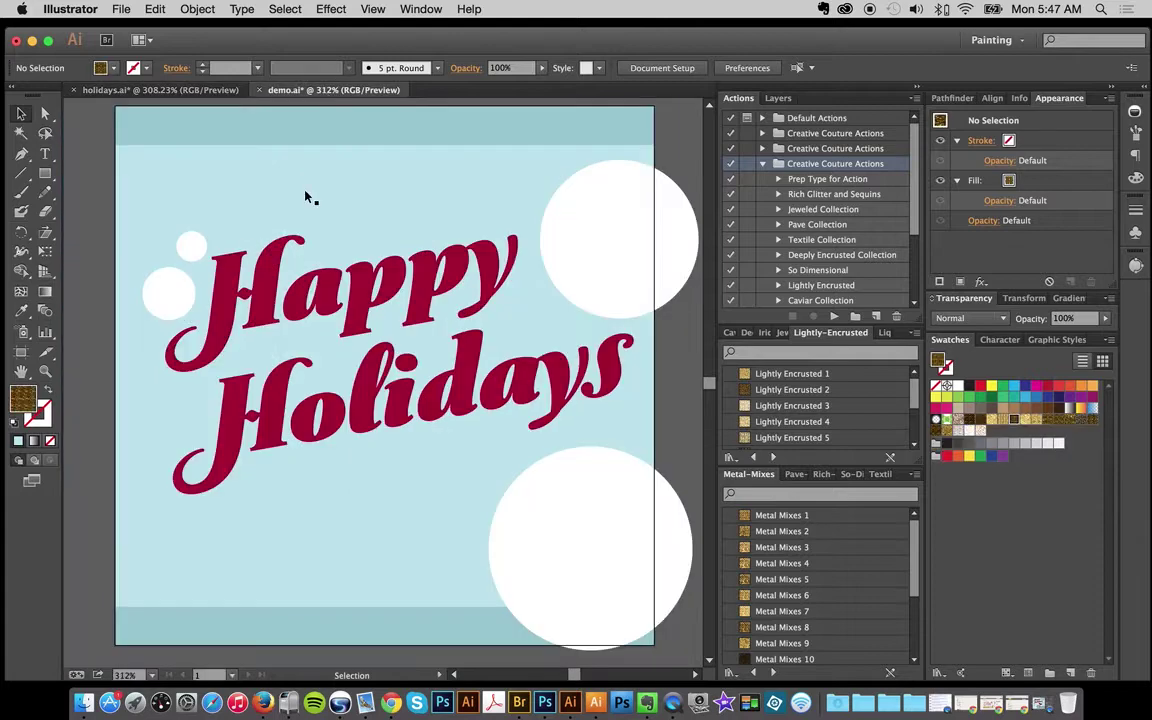
left_click(190, 90)
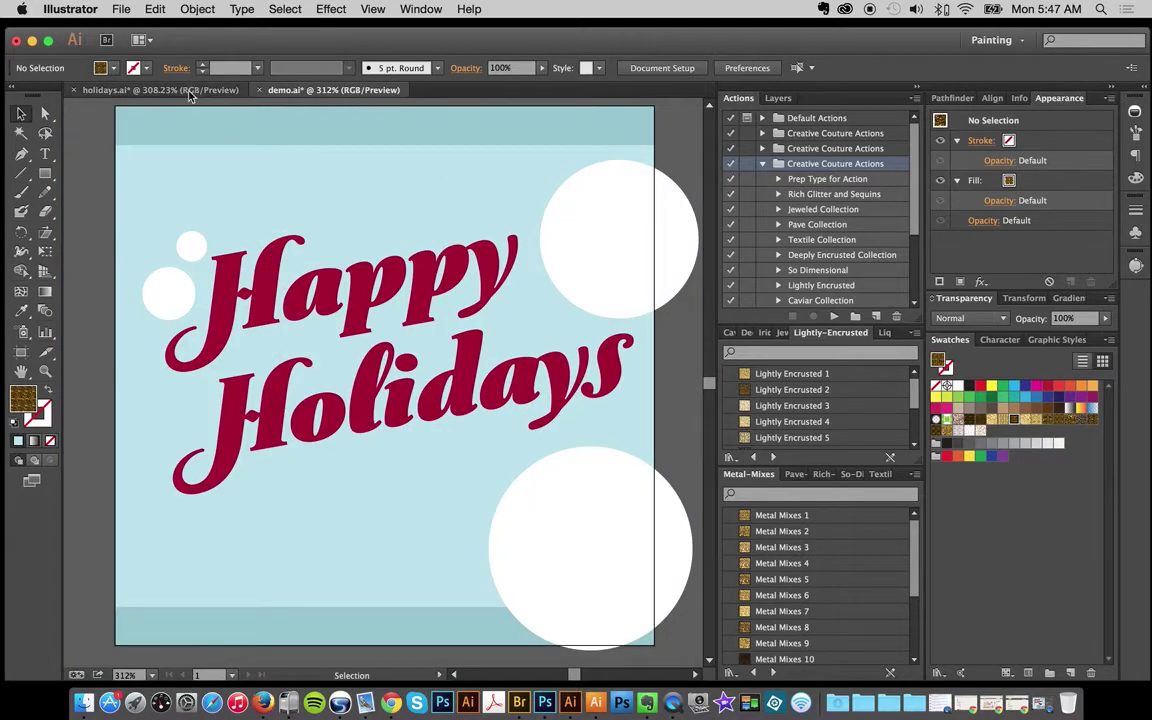
left_click(306, 91)
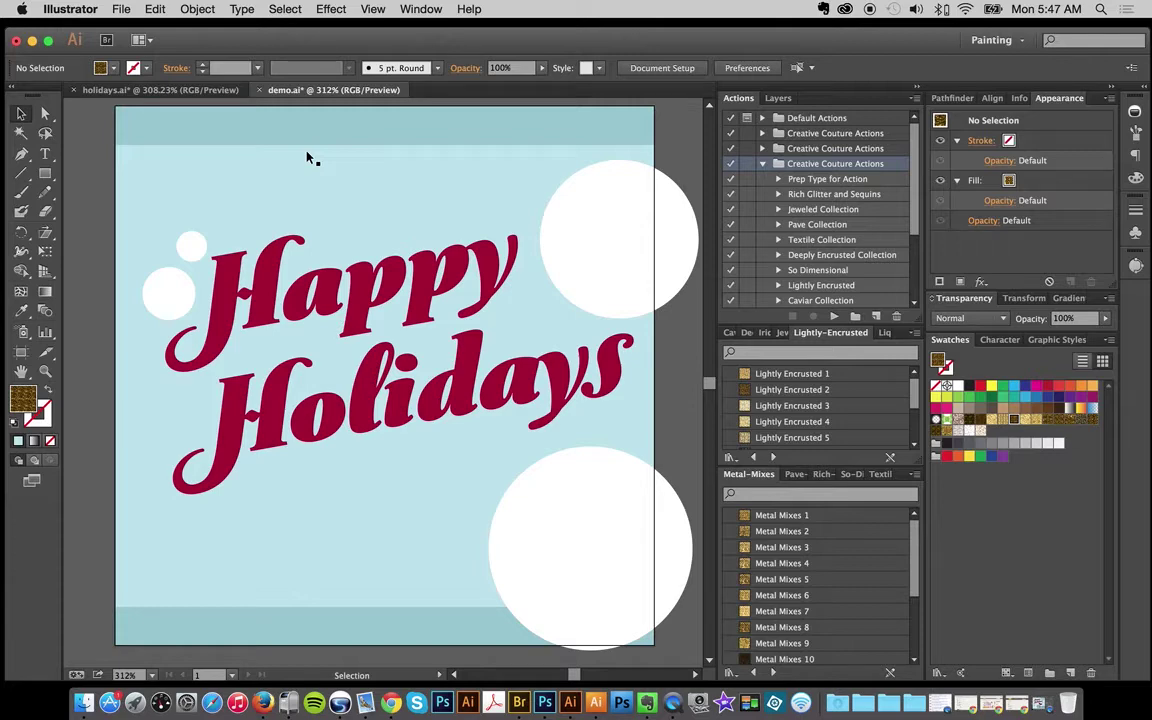
left_click(622, 250)
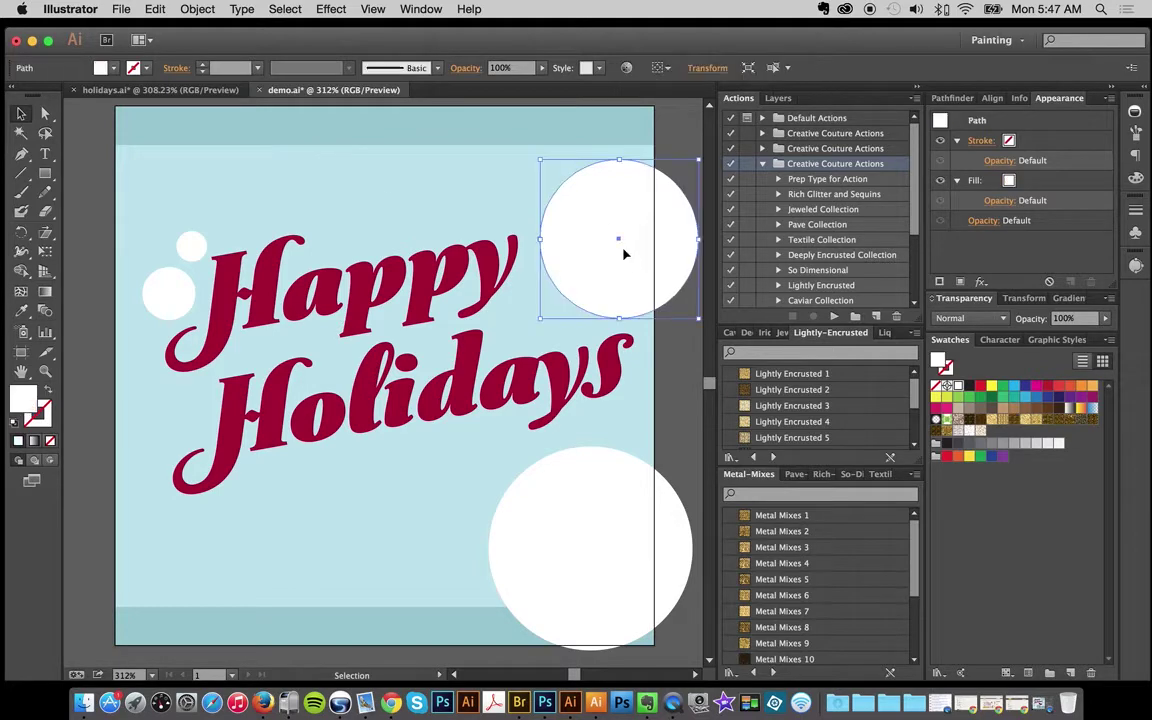
left_click(803, 523)
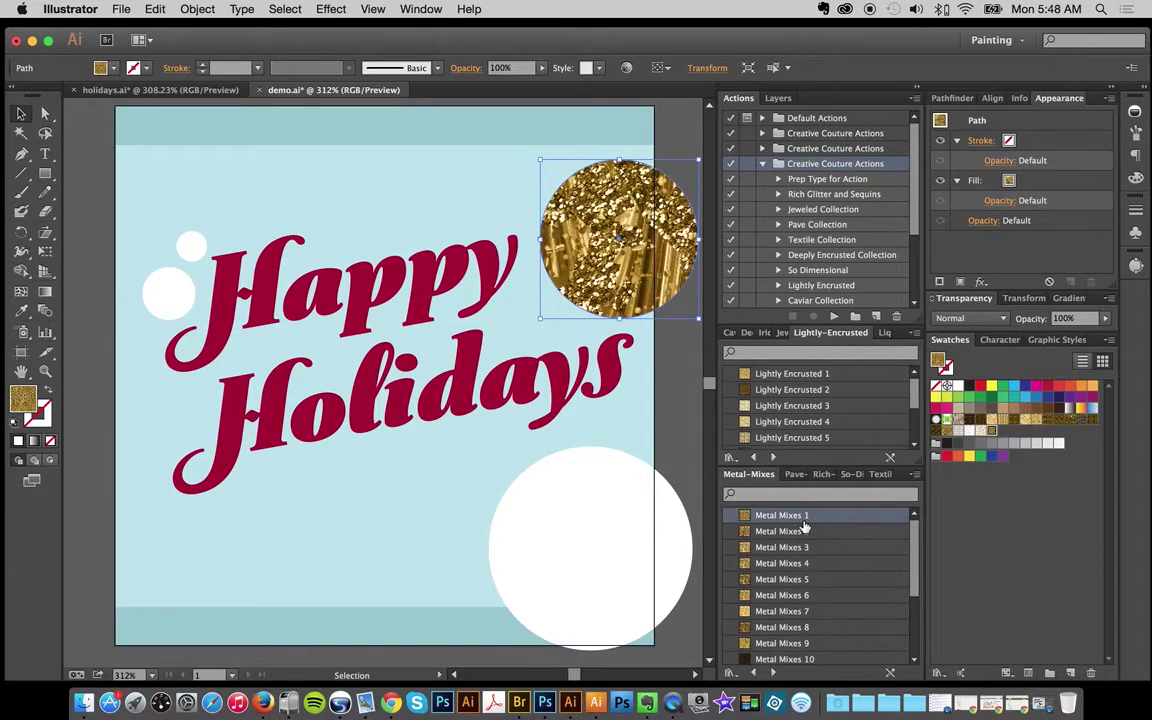
key("super+z")
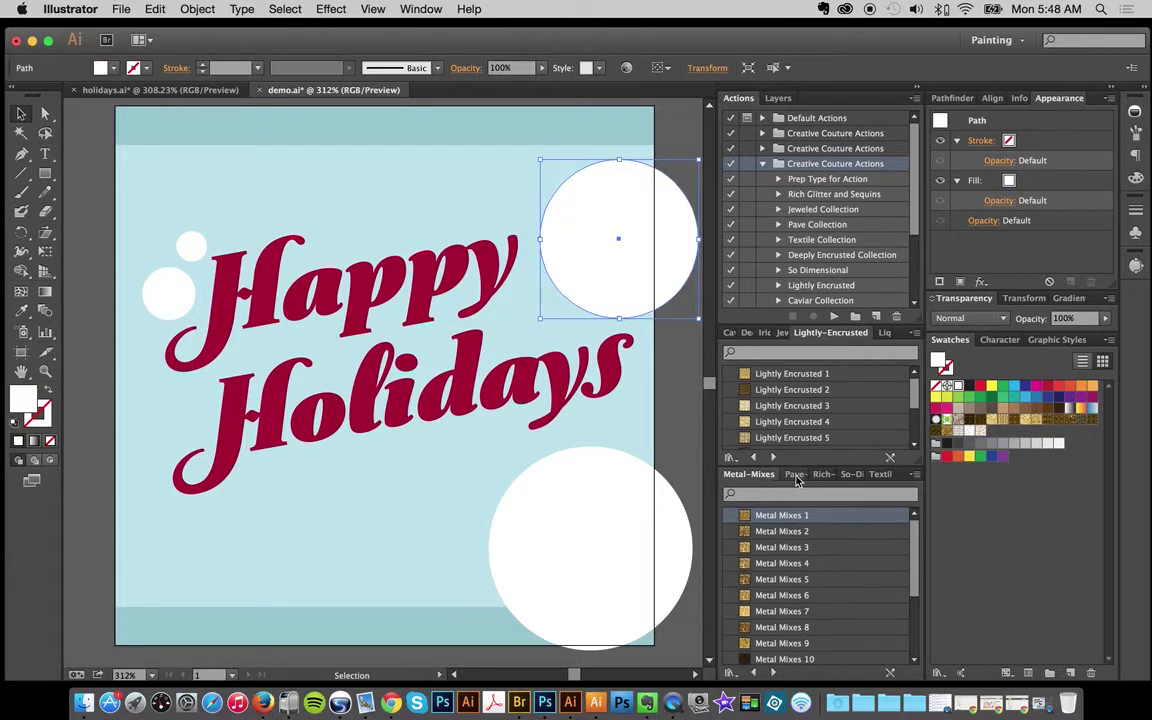
left_click(729, 332)
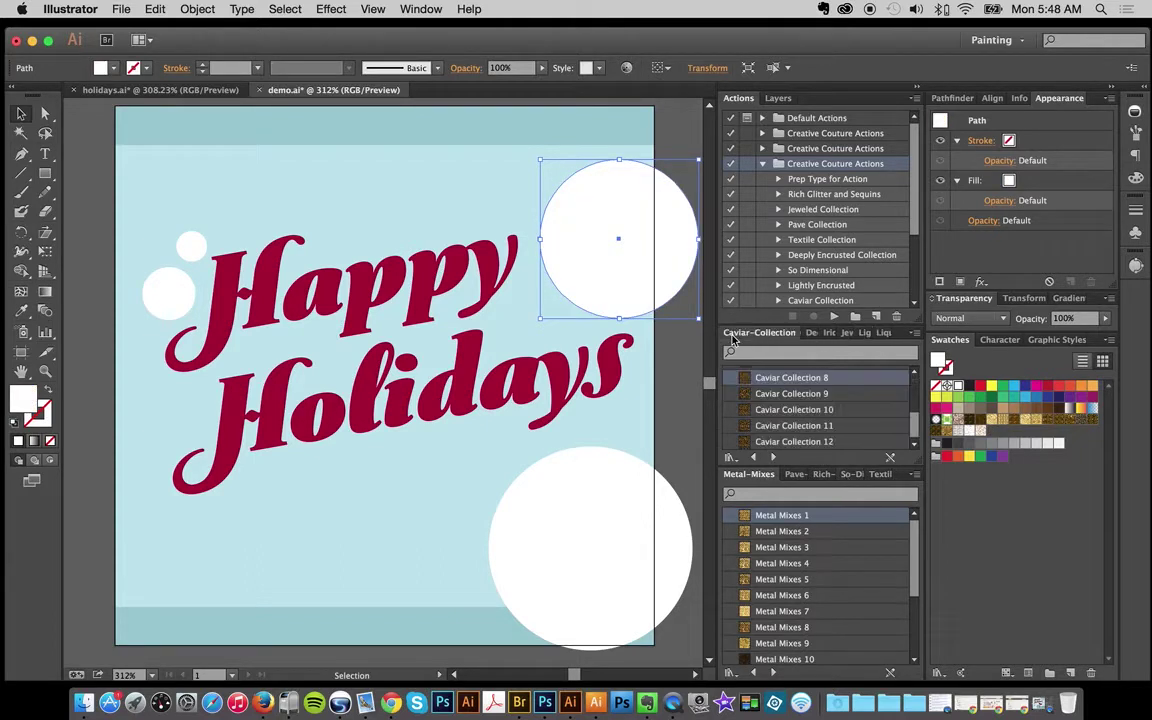
left_click(806, 334)
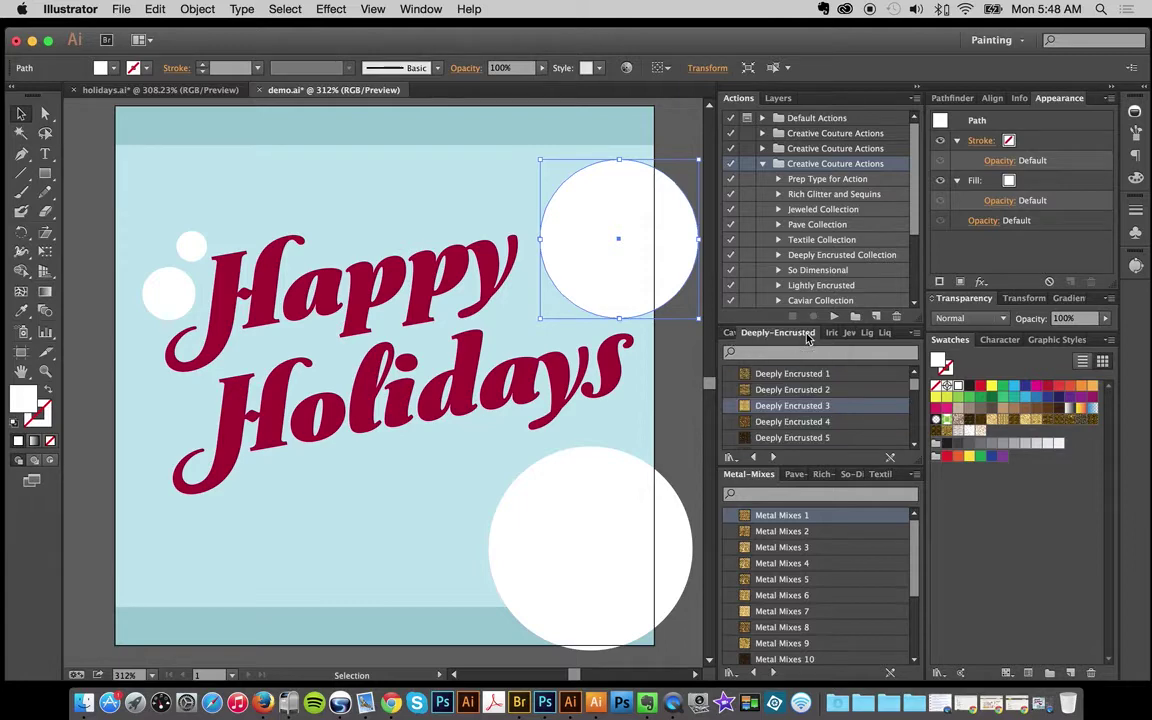
left_click(795, 405)
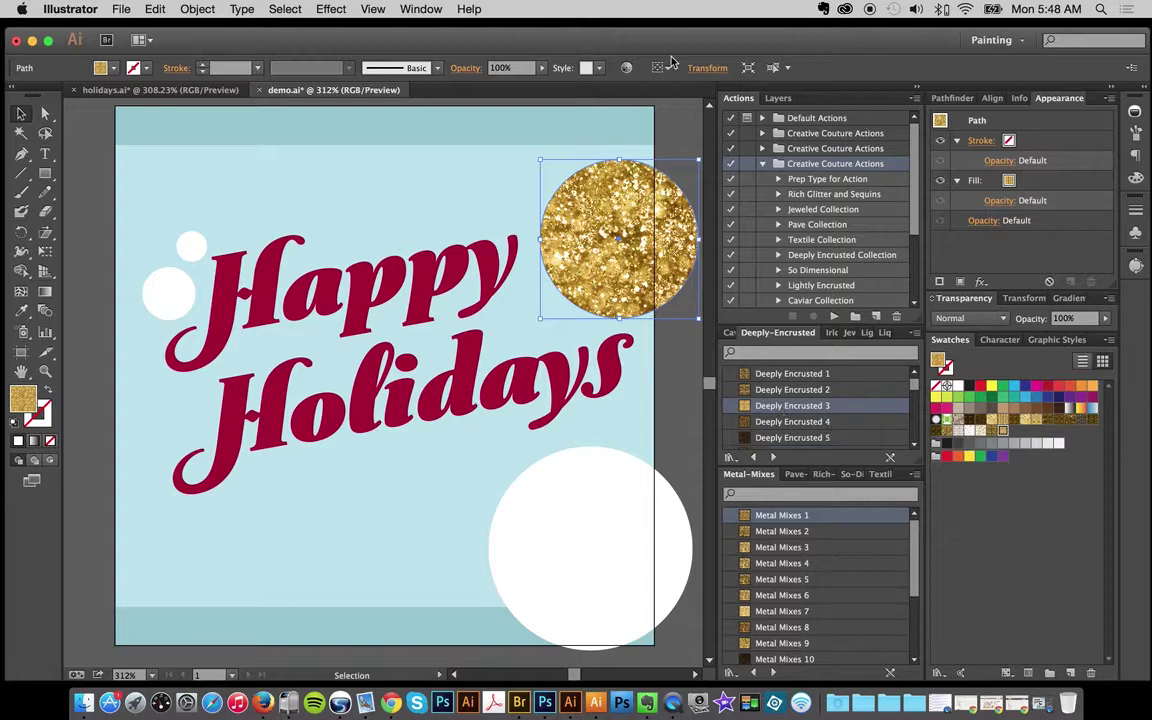
left_click(679, 139)
key("super+z")
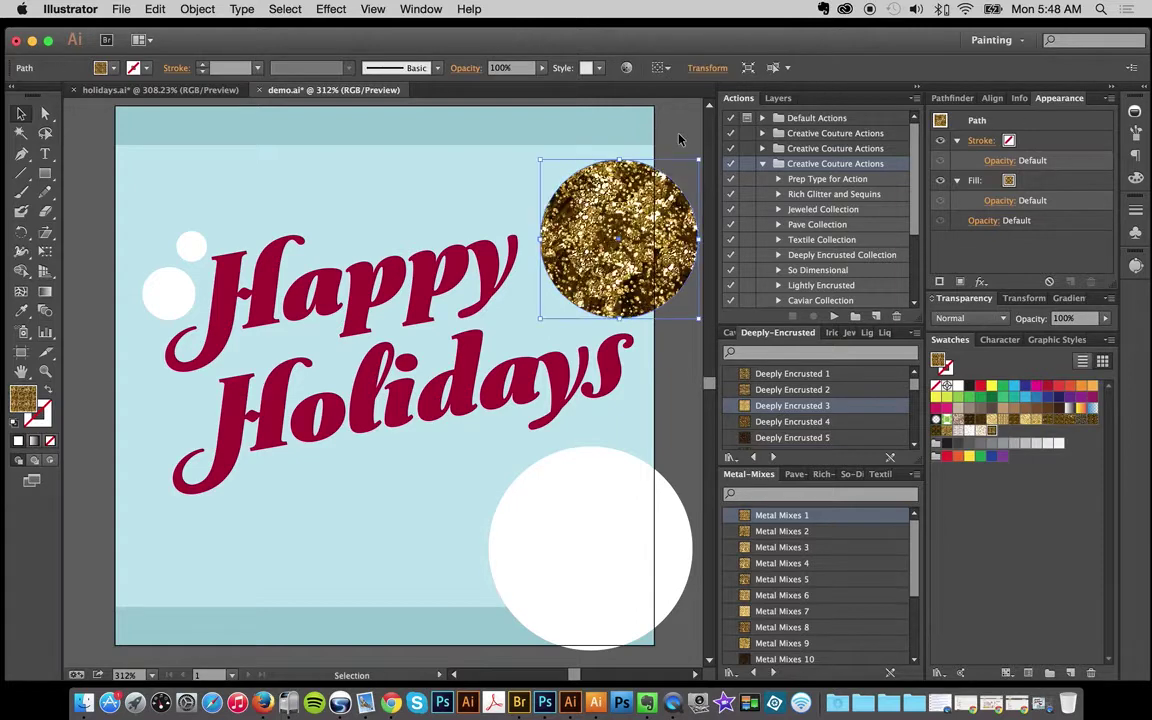
key("super+z")
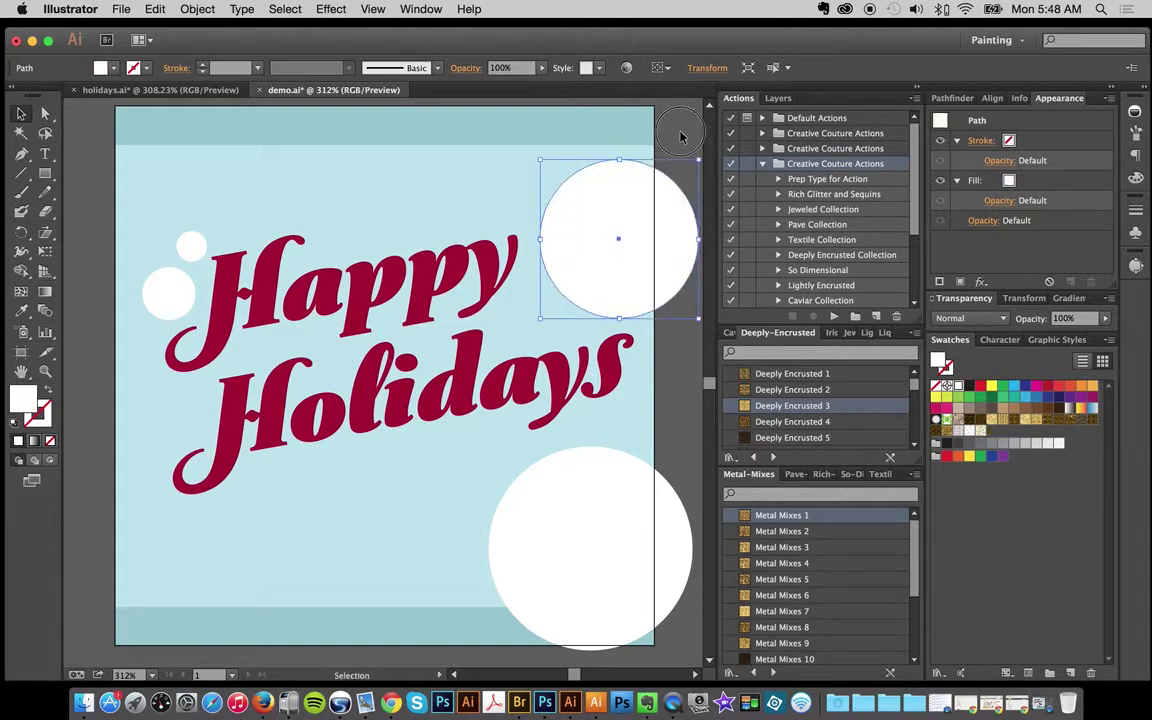
left_click(680, 138)
scroll(680, 140, "up", 1)
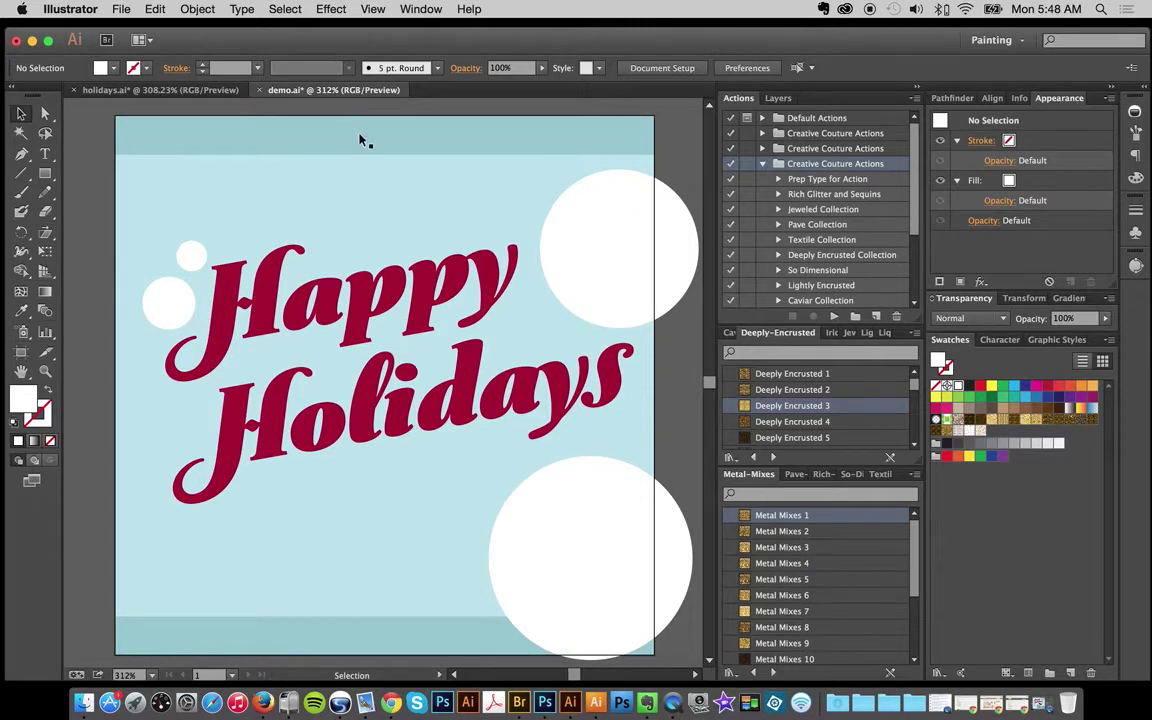
left_click(288, 140)
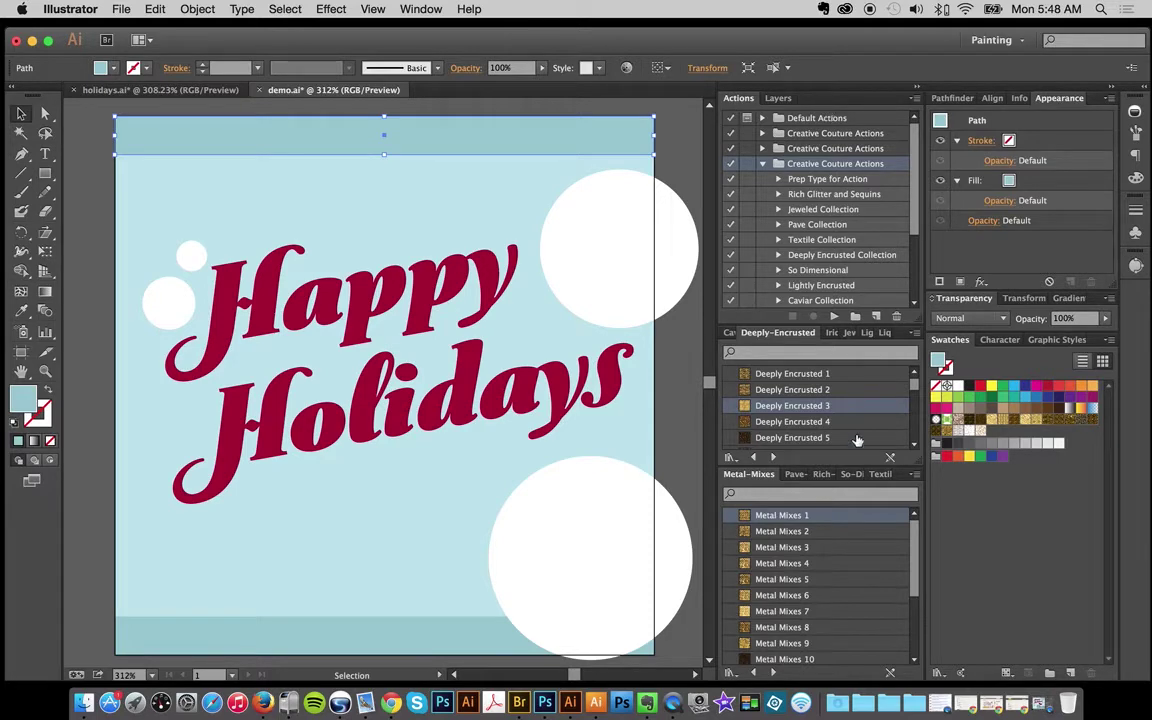
left_click(866, 332)
scroll(797, 398, "down", 2)
scroll(797, 400, "up", 2)
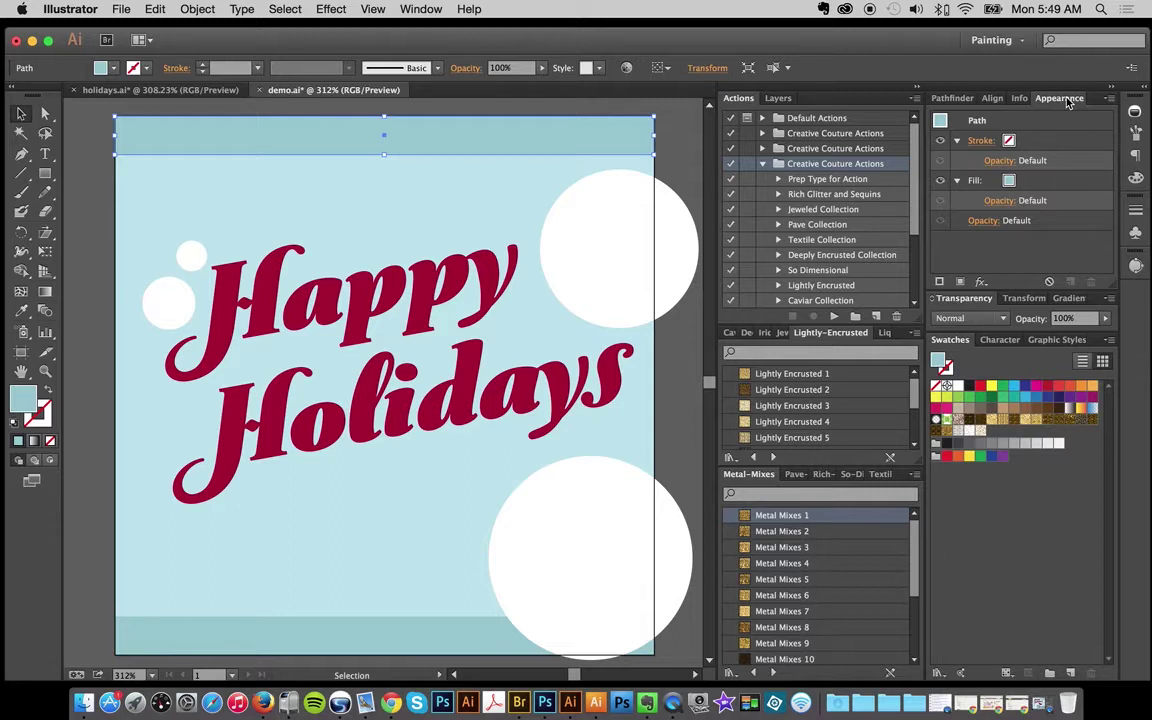
left_click(661, 141)
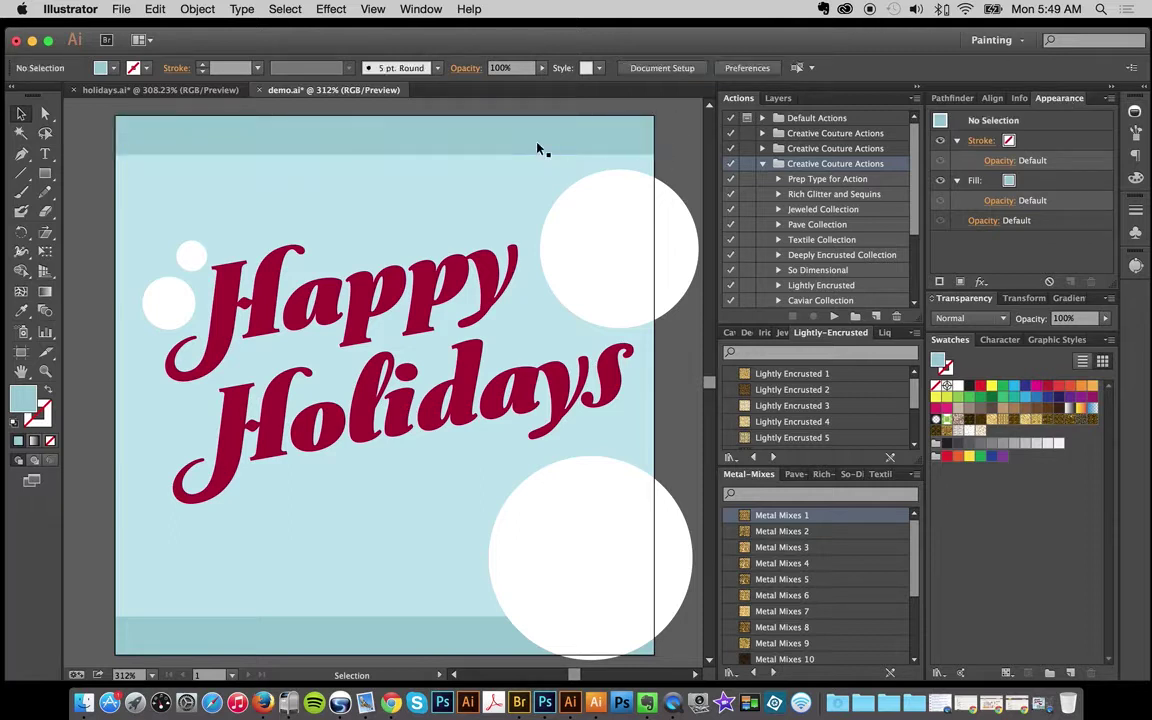
left_click(404, 147)
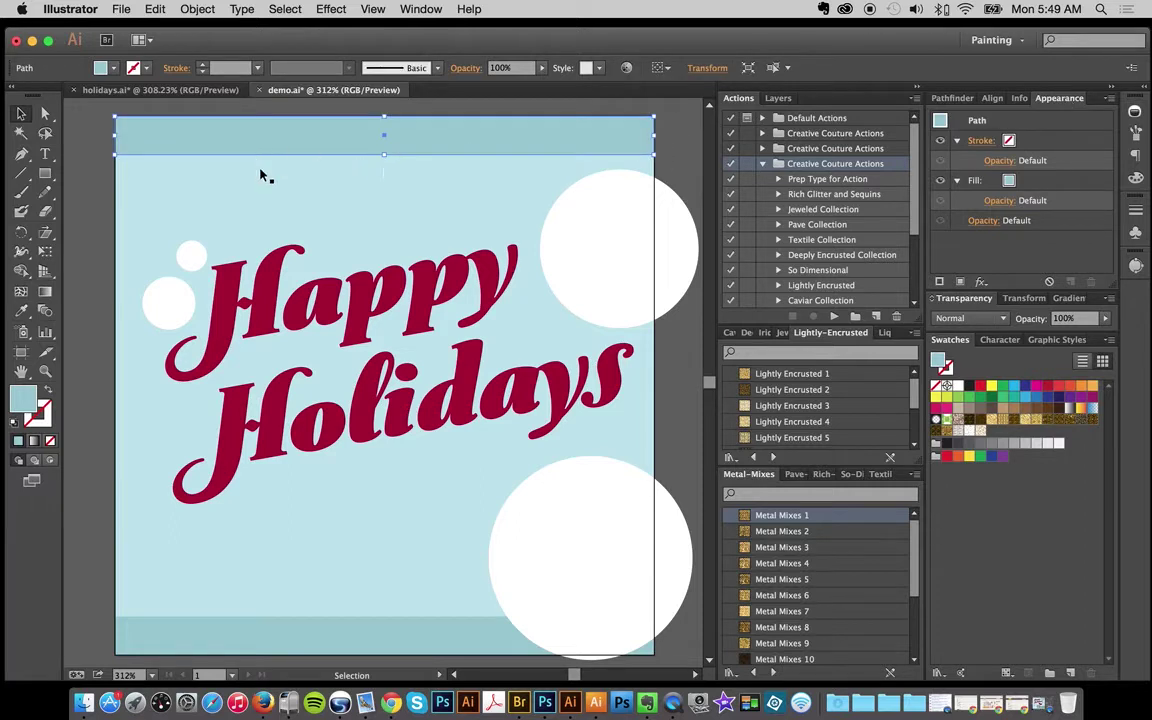
left_click(112, 184)
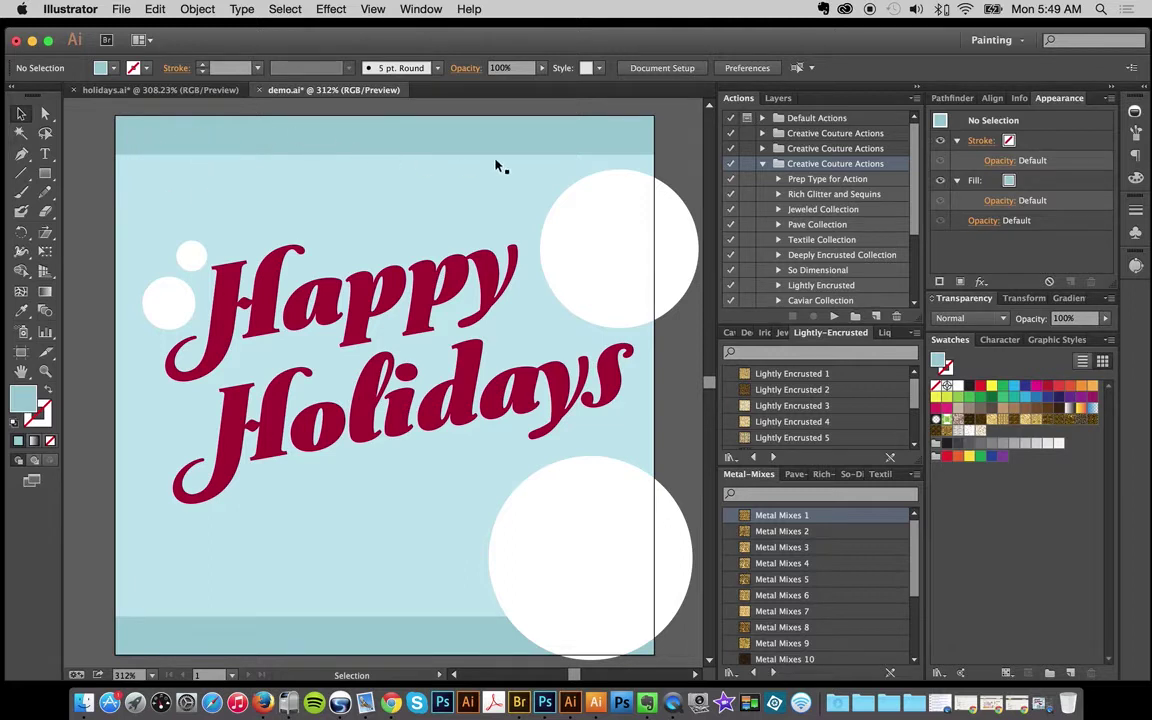
- Select the thin top band and choose the Pave Collection action after browsing the jewel actions
left_click(416, 188)
left_click(584, 144)
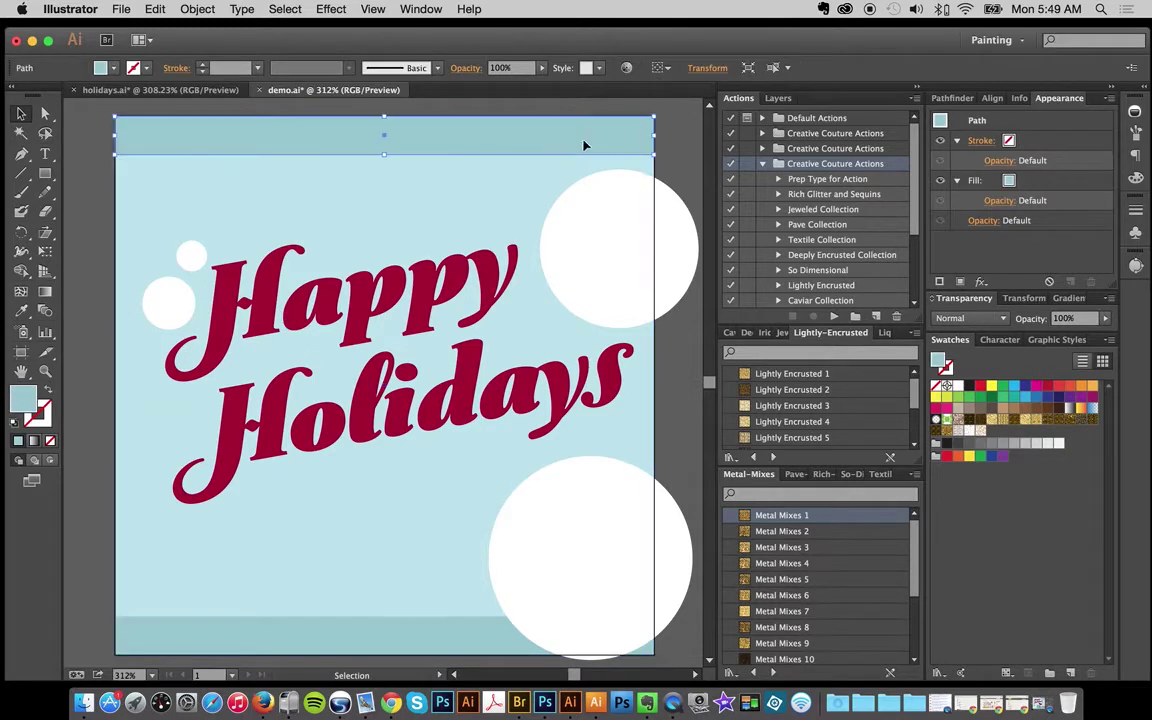
left_click(823, 209)
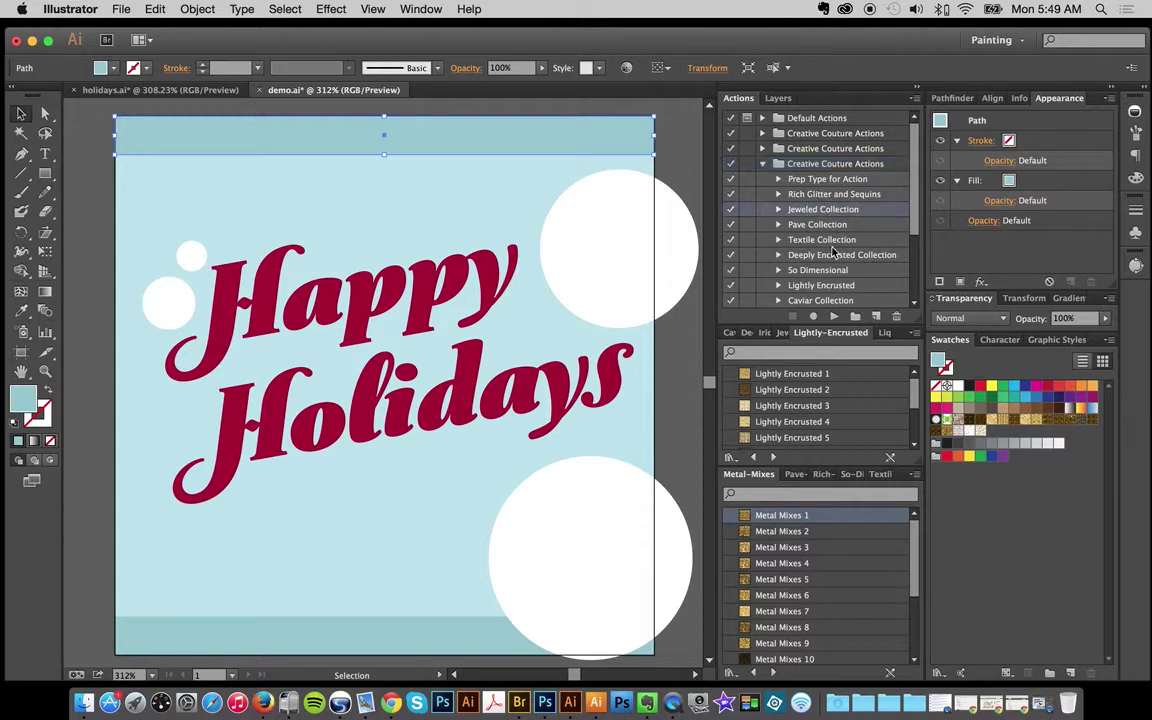
left_click(823, 226)
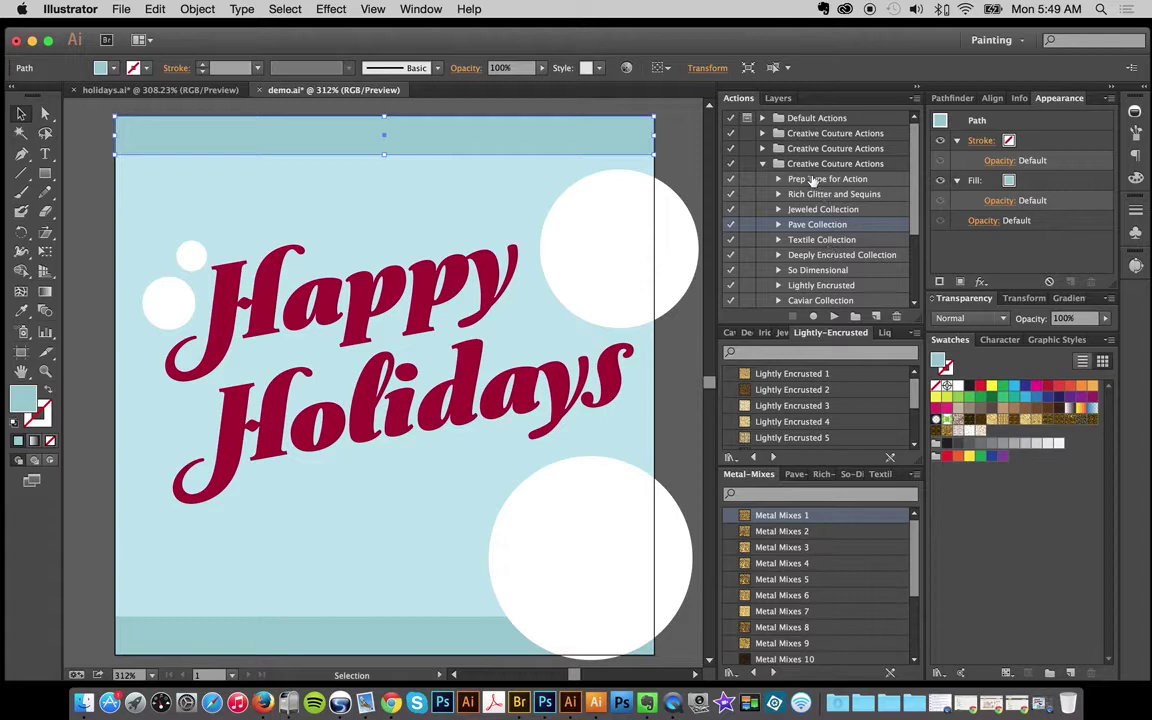
left_click(813, 194)
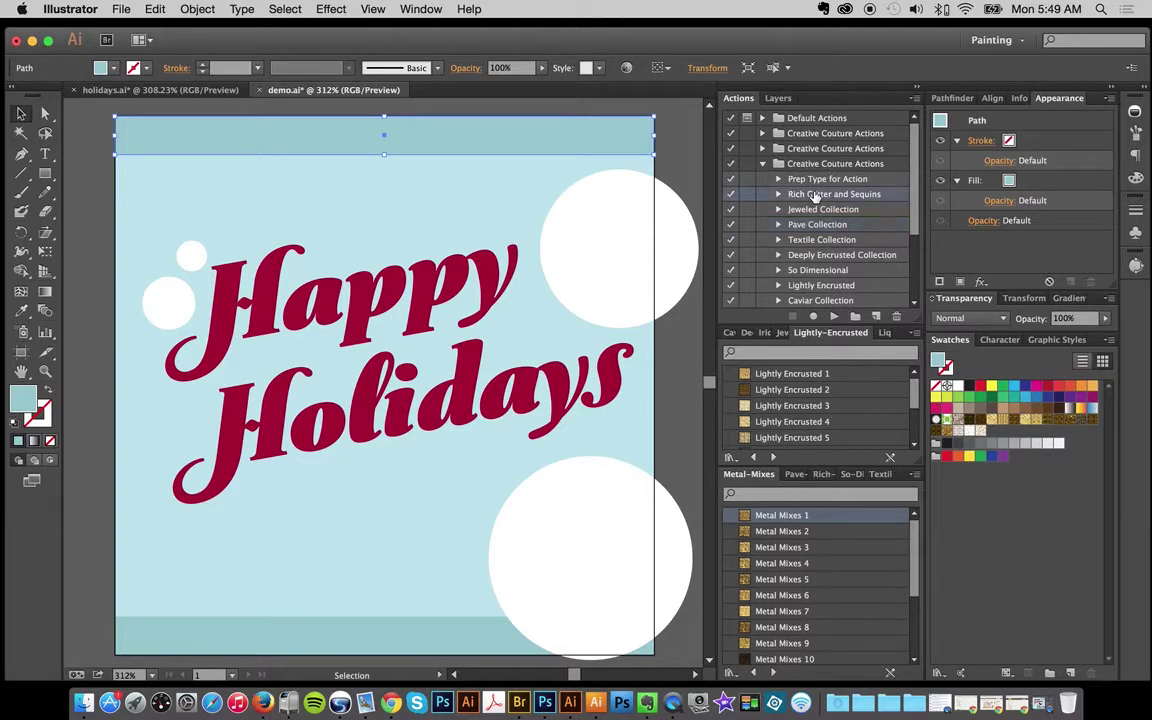
left_click(818, 210)
left_click(818, 226)
left_click(820, 240)
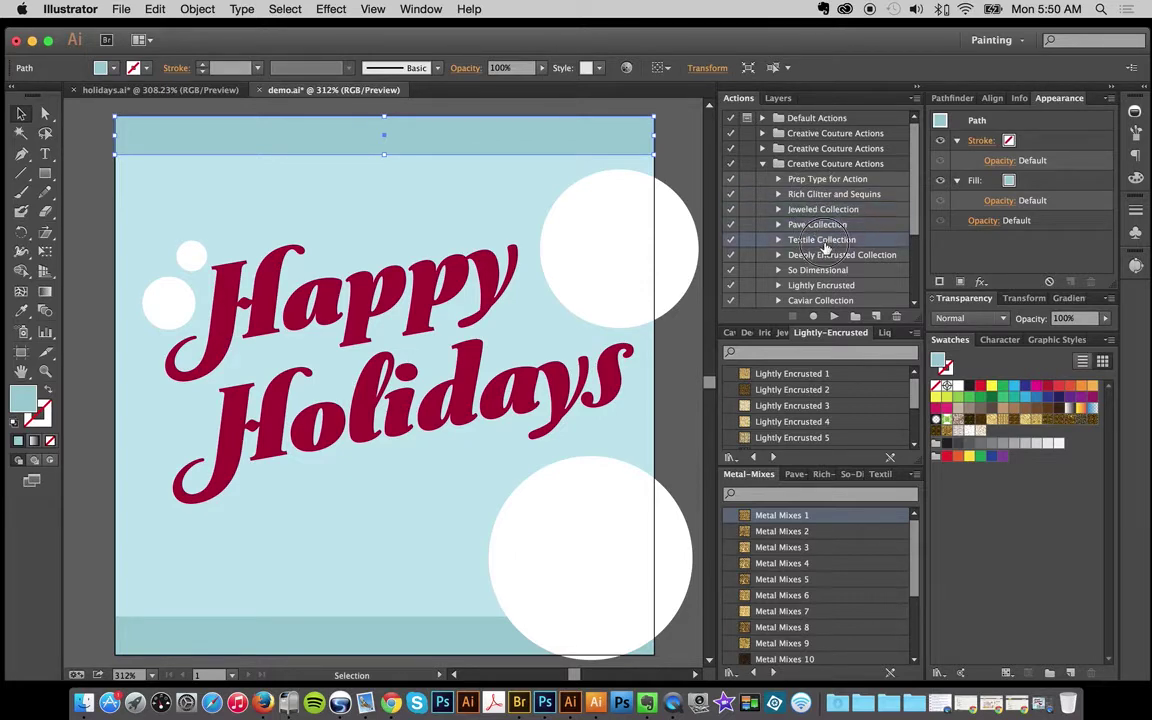
left_click(852, 256)
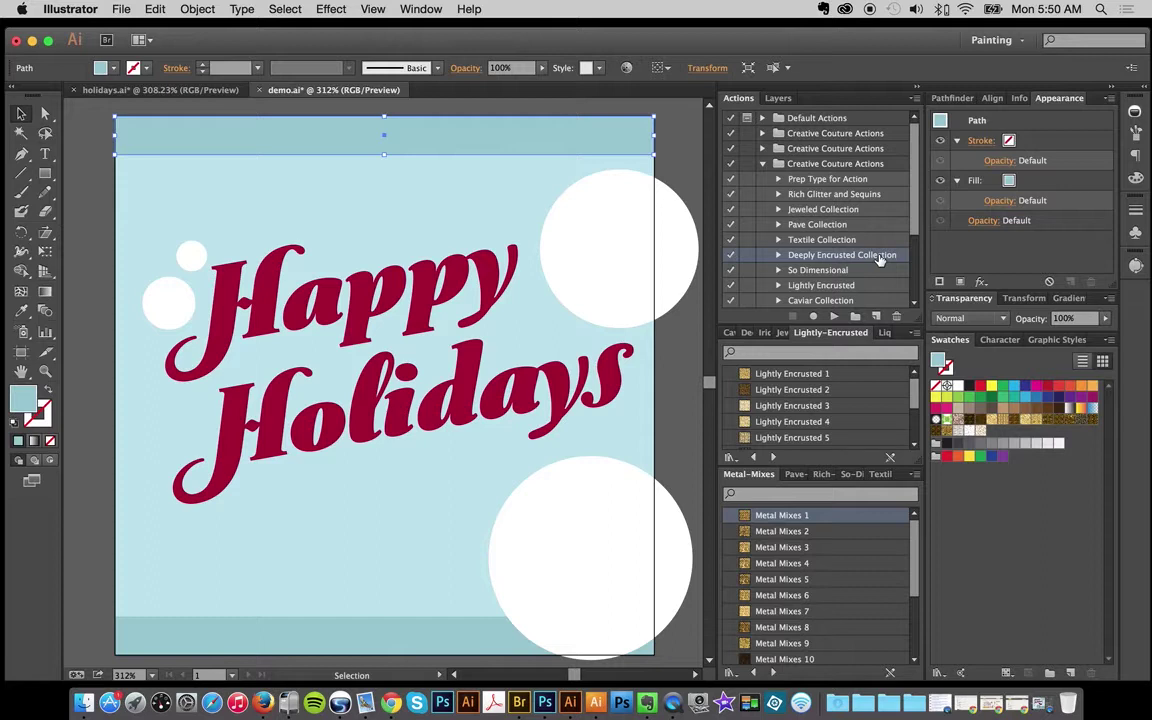
left_click(812, 226)
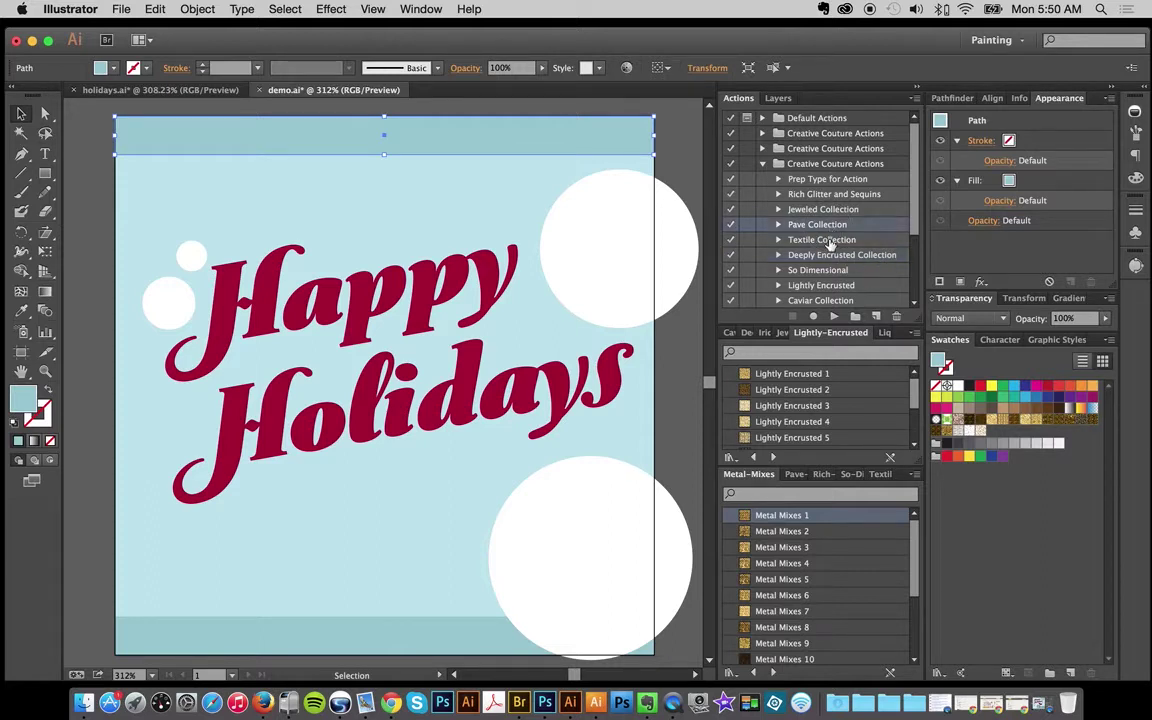
- Reselect the top band and target its Fill in the Appearance panel
left_click(600, 106)
left_click(549, 134)
left_click(1045, 188)
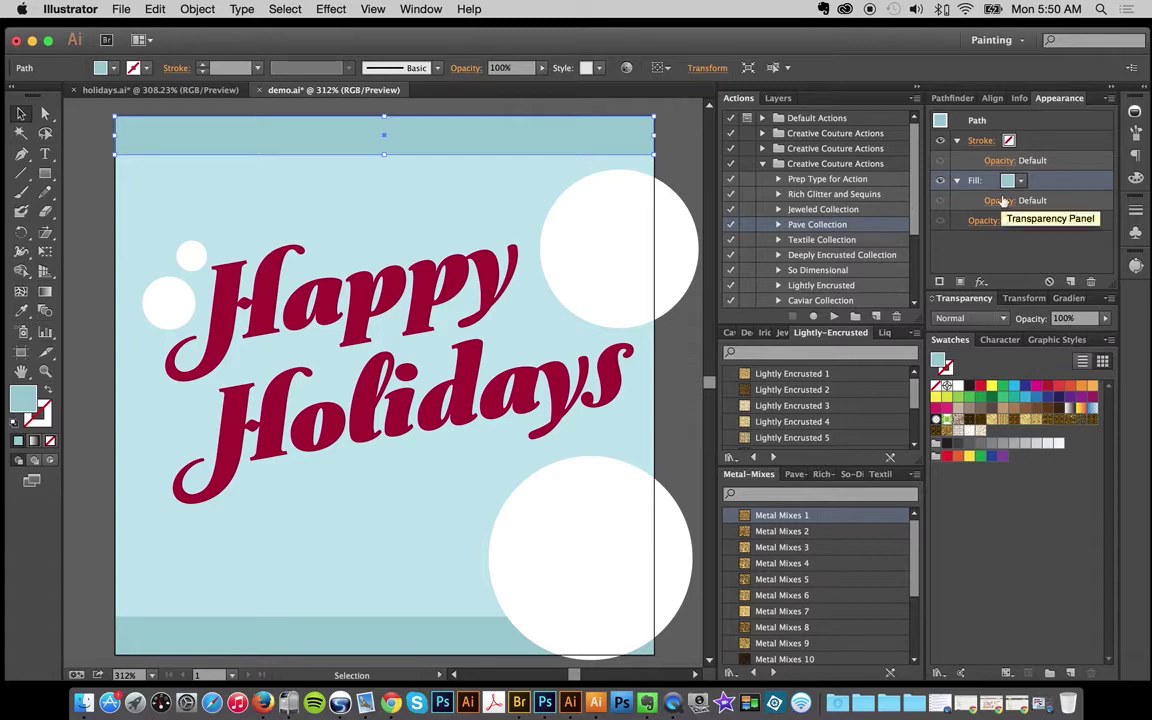
left_click(834, 316)
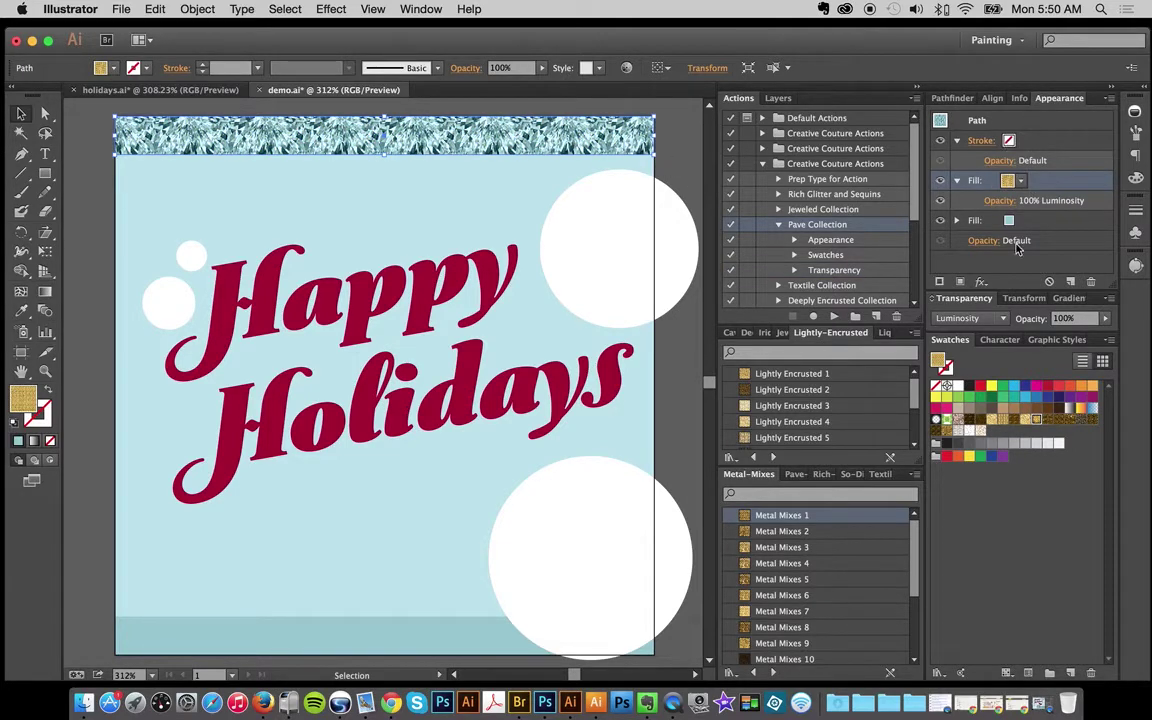
left_click(1014, 223)
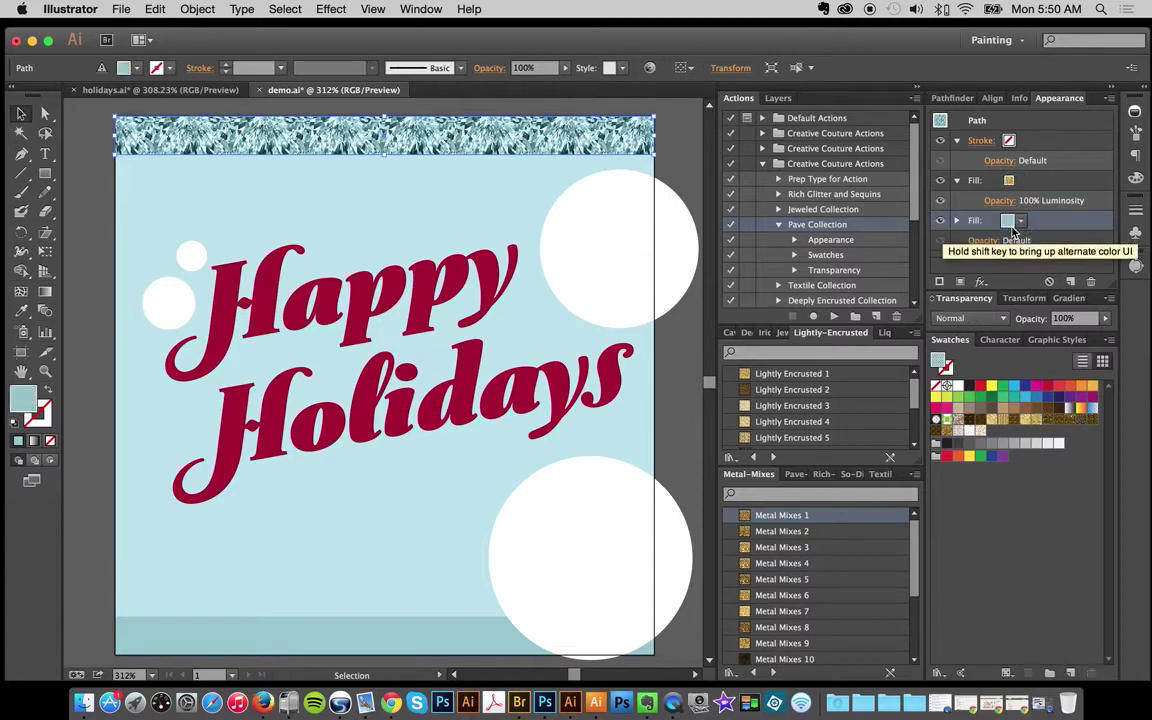
left_click(1035, 185)
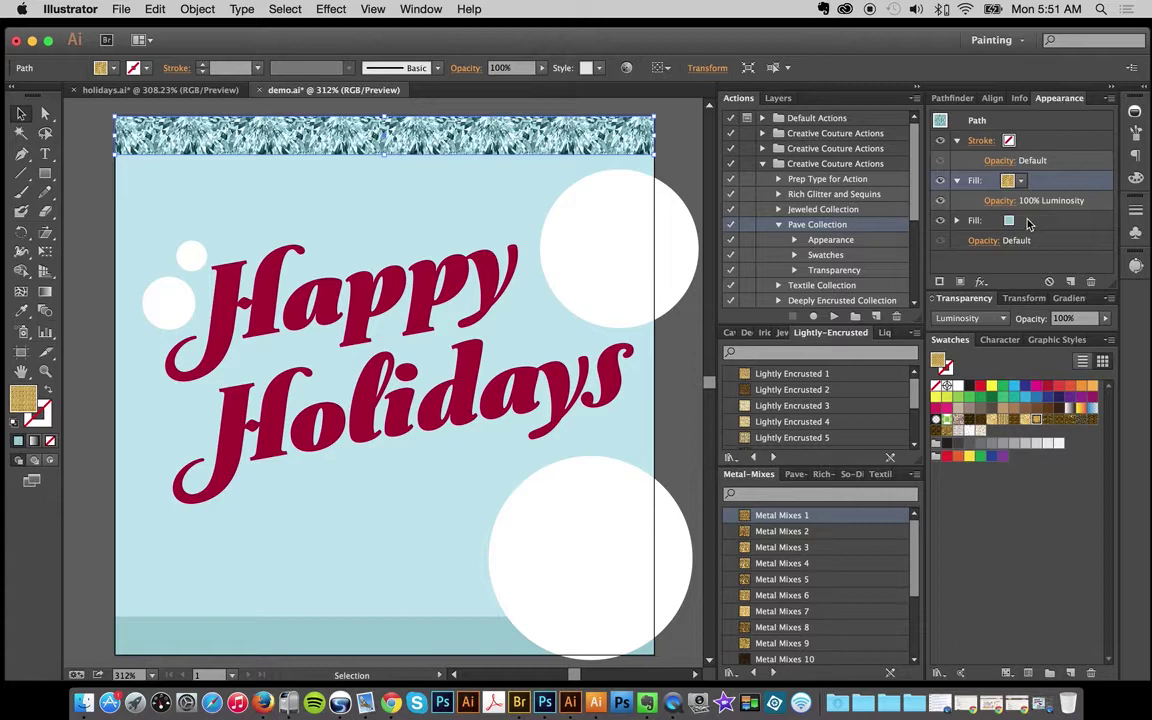
left_click(677, 155)
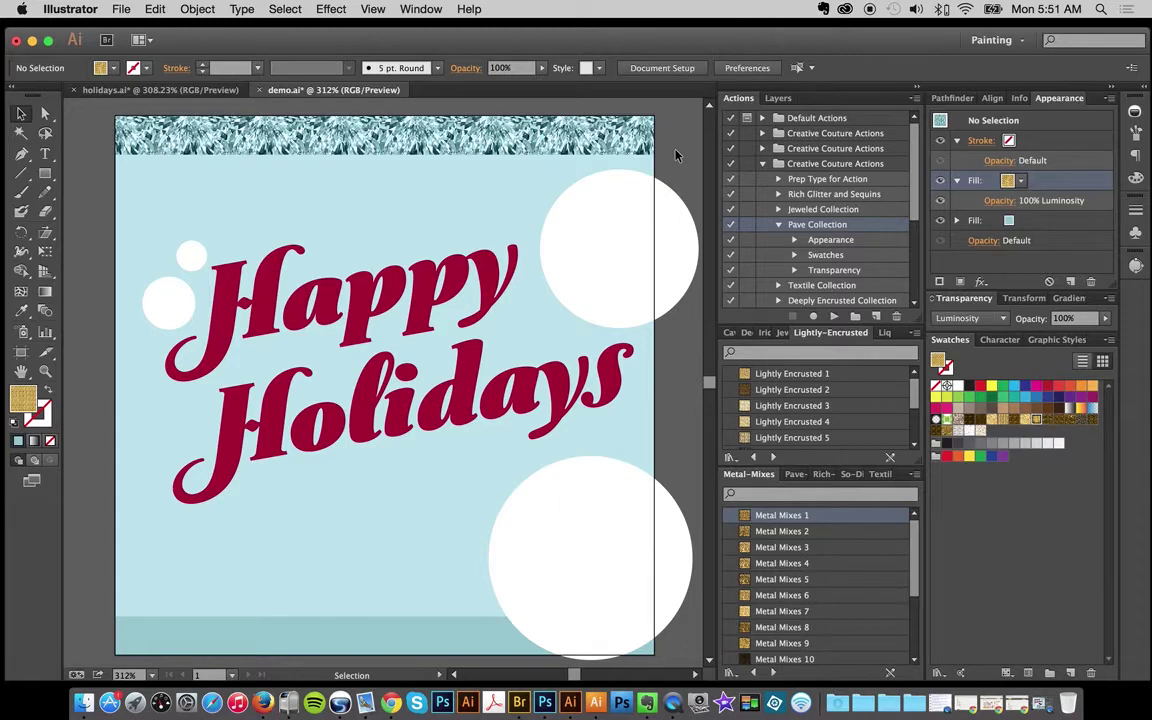
left_click(388, 143)
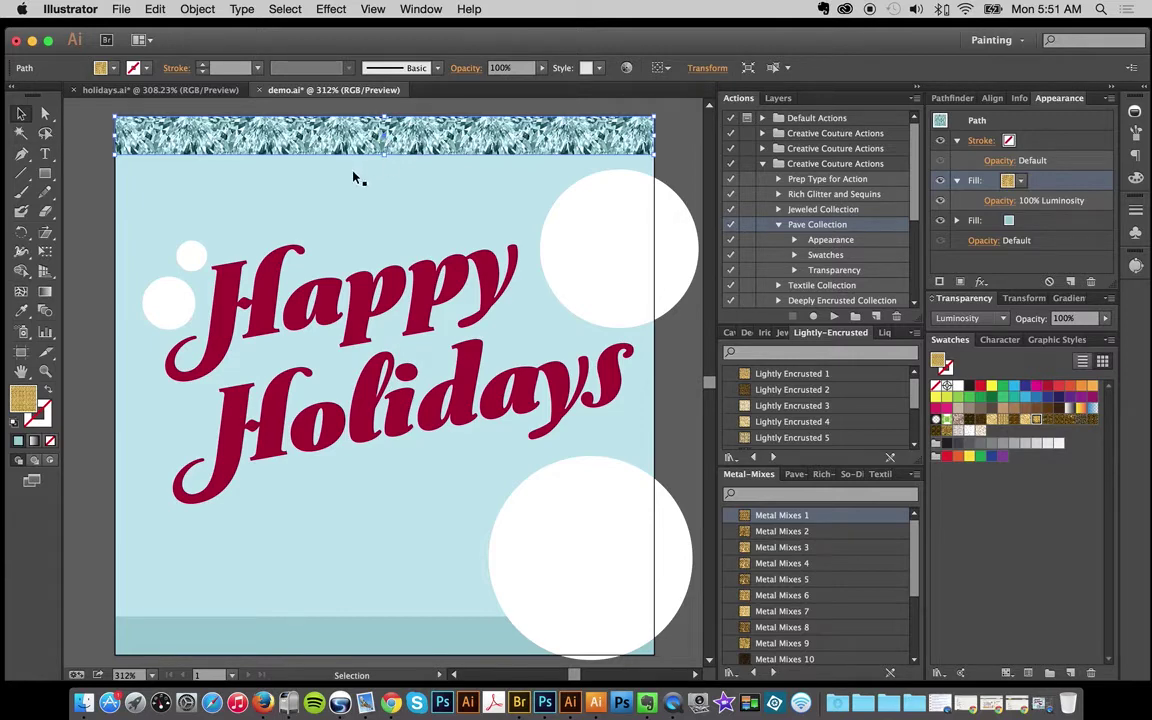
left_click(673, 153)
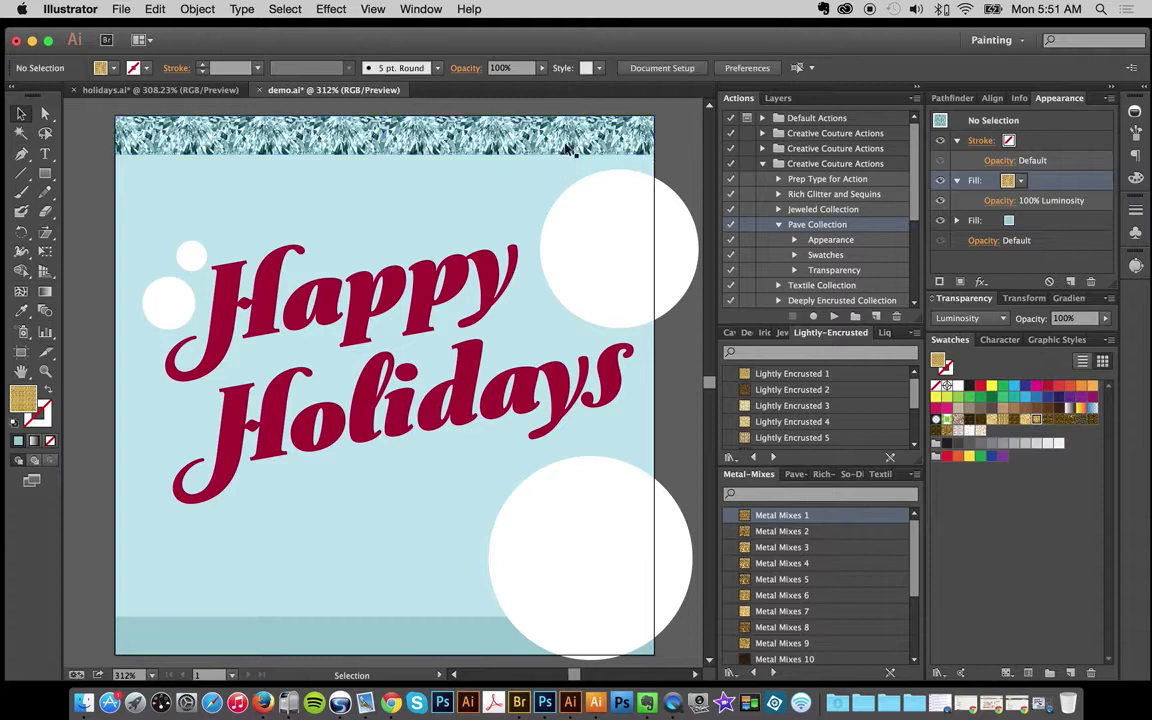
left_click(558, 147)
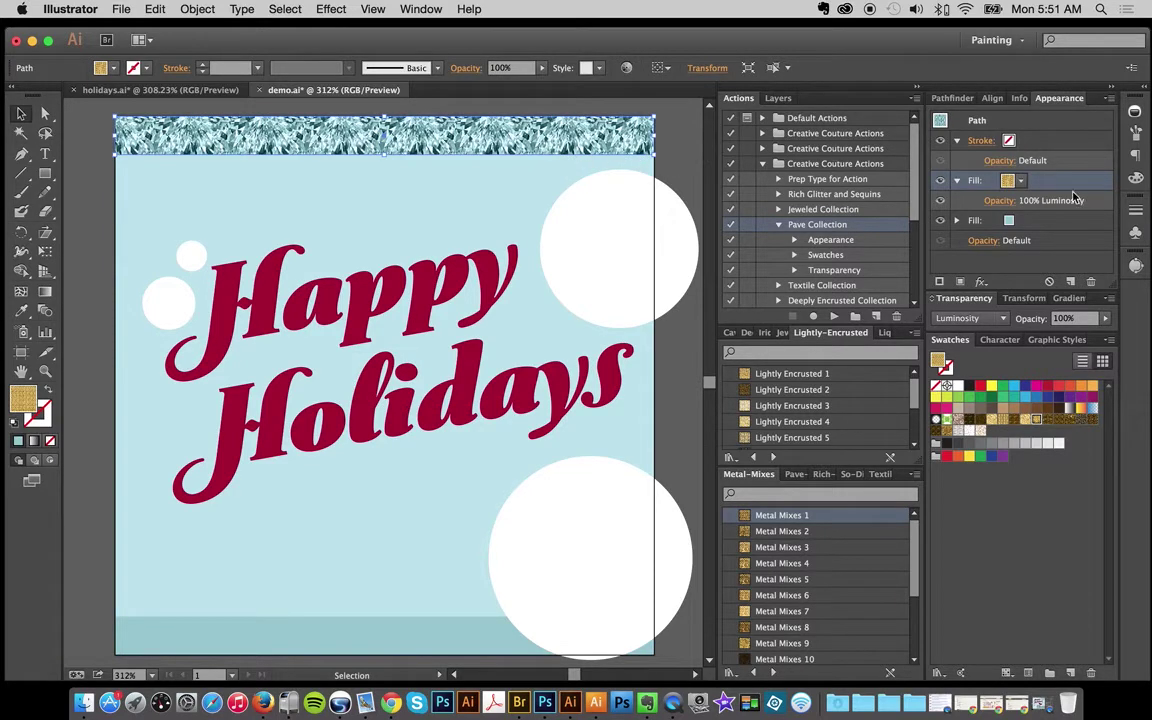
- Show the Pave Collection swatches and try Pave 1, 2, 3, 5 and 7 on the top band
left_click(1008, 181)
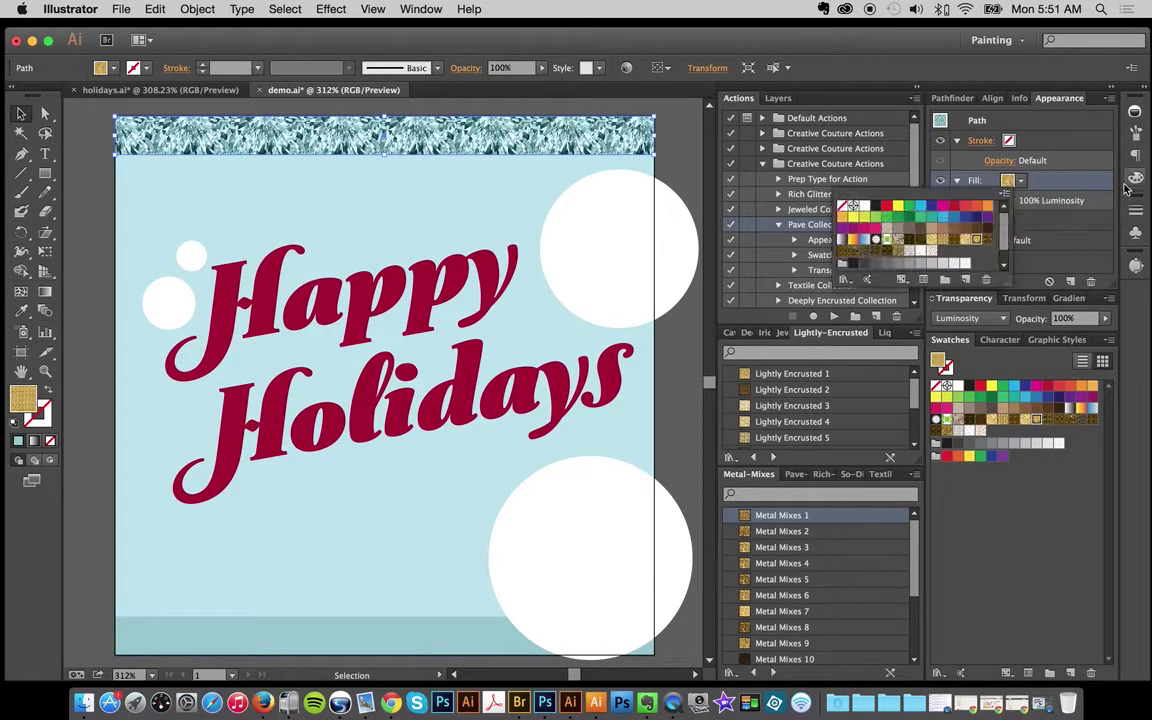
left_click(848, 256)
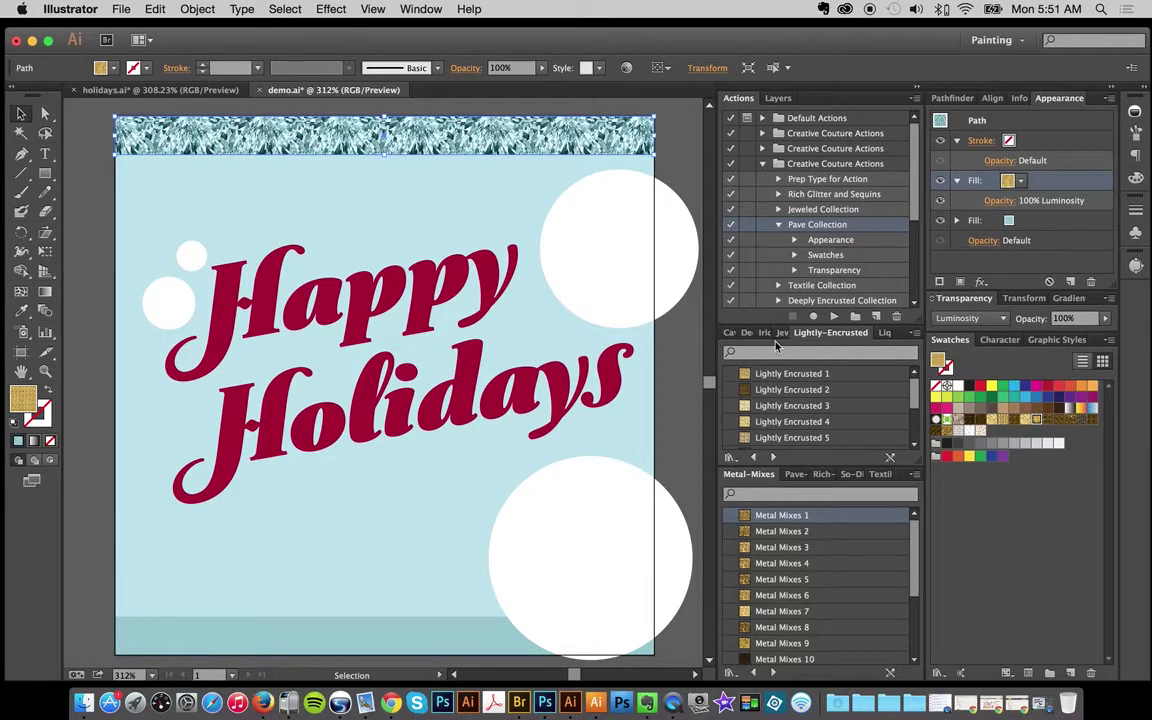
left_click(794, 475)
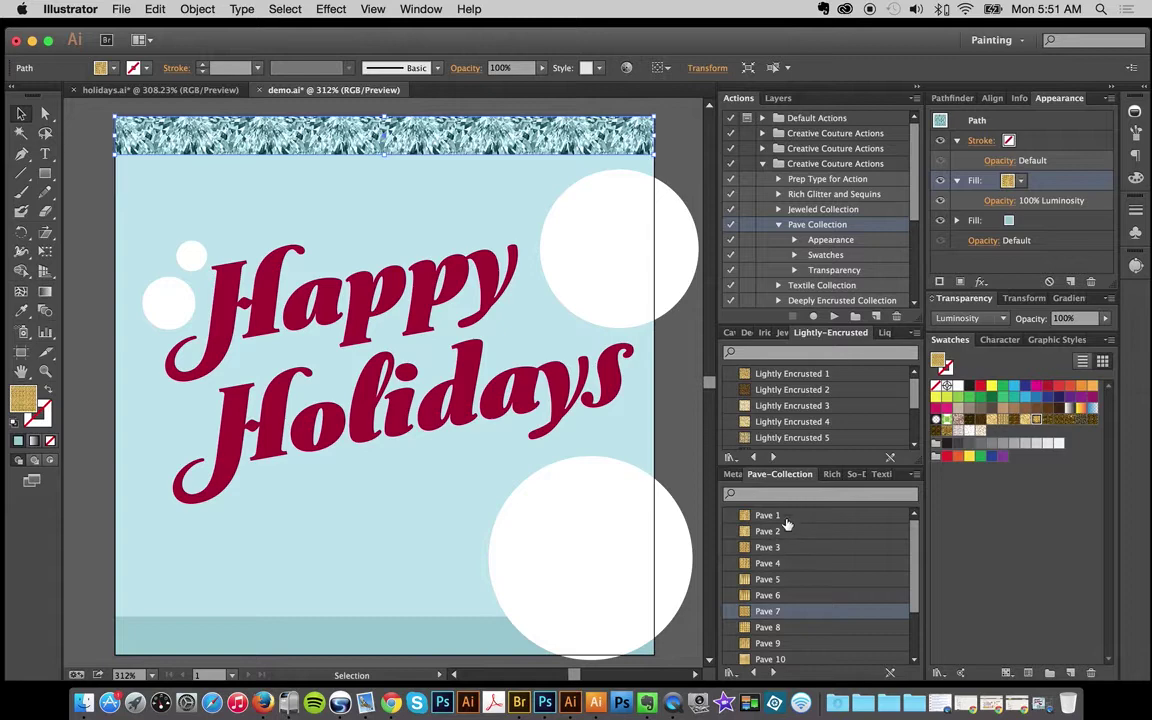
left_click(787, 518)
left_click(790, 531)
left_click(790, 547)
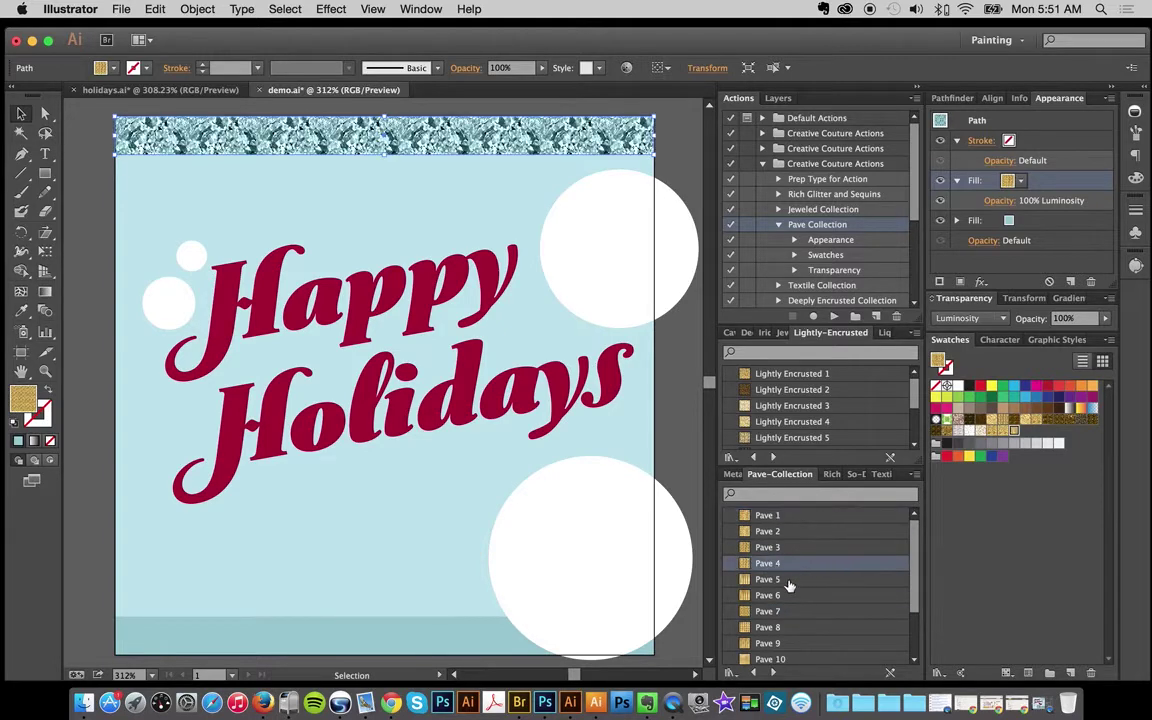
left_click(788, 579)
left_click(796, 611)
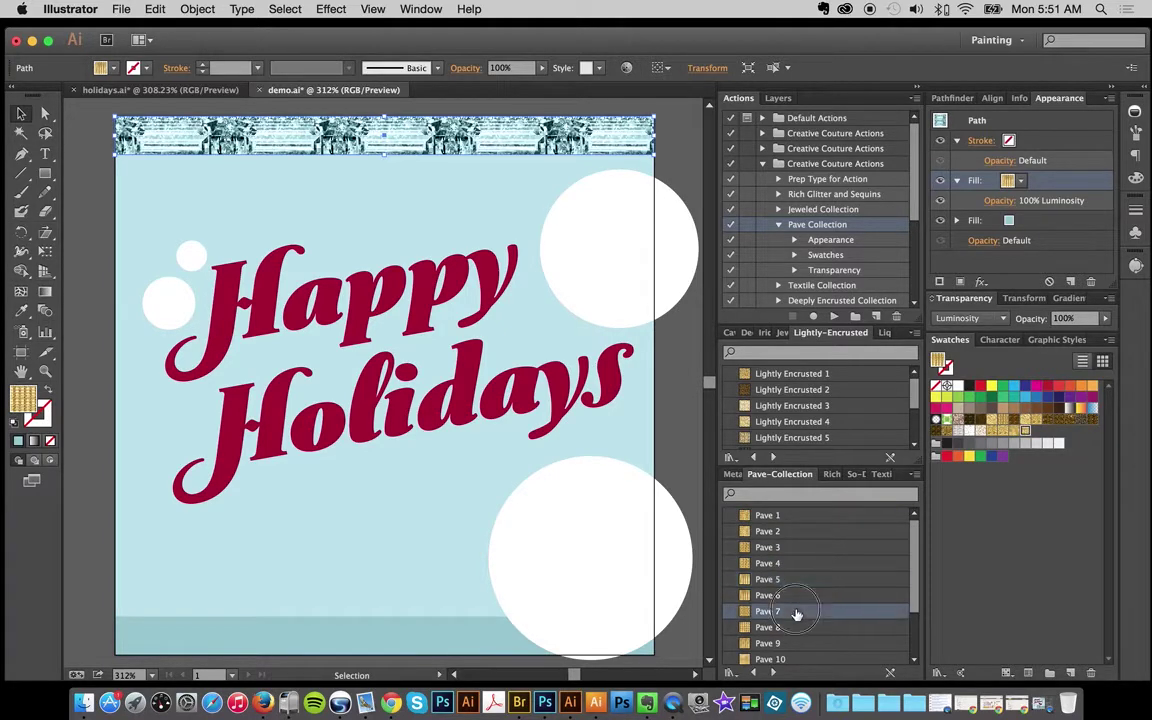
- Compare Pave 9, 6, 10 and 7, then settle on Pave 5 for the top band
scroll(797, 614, "down", 1)
left_click(796, 627)
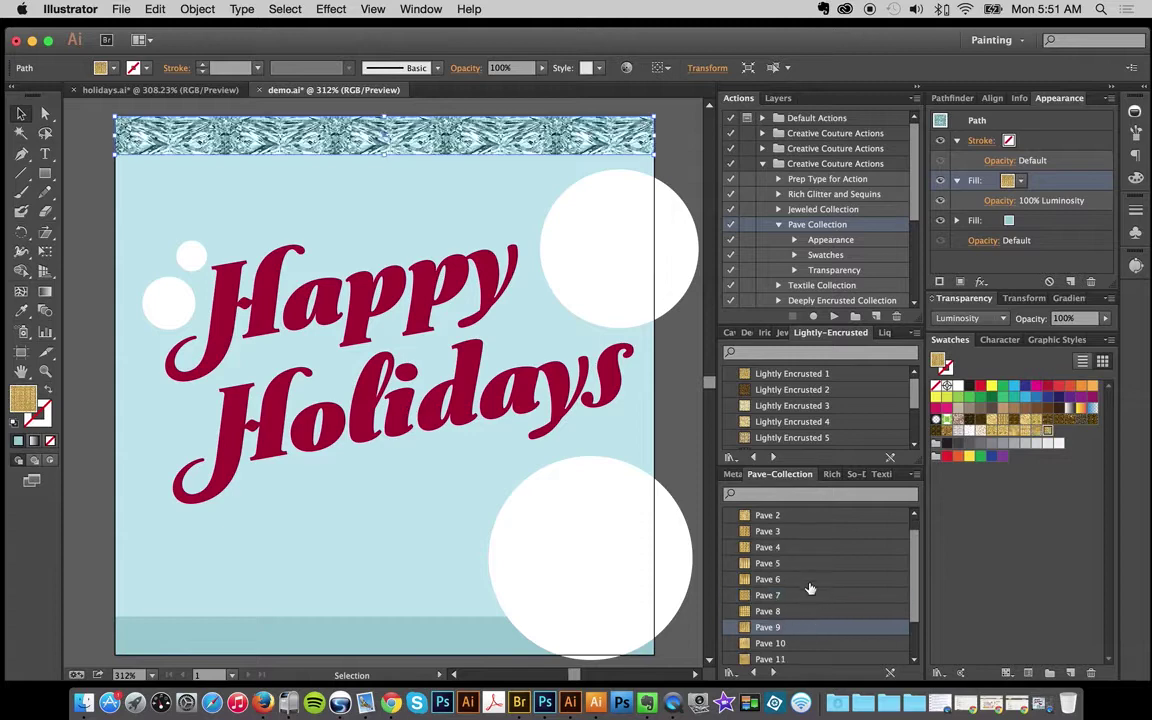
left_click(797, 580)
scroll(800, 628, "down", 3)
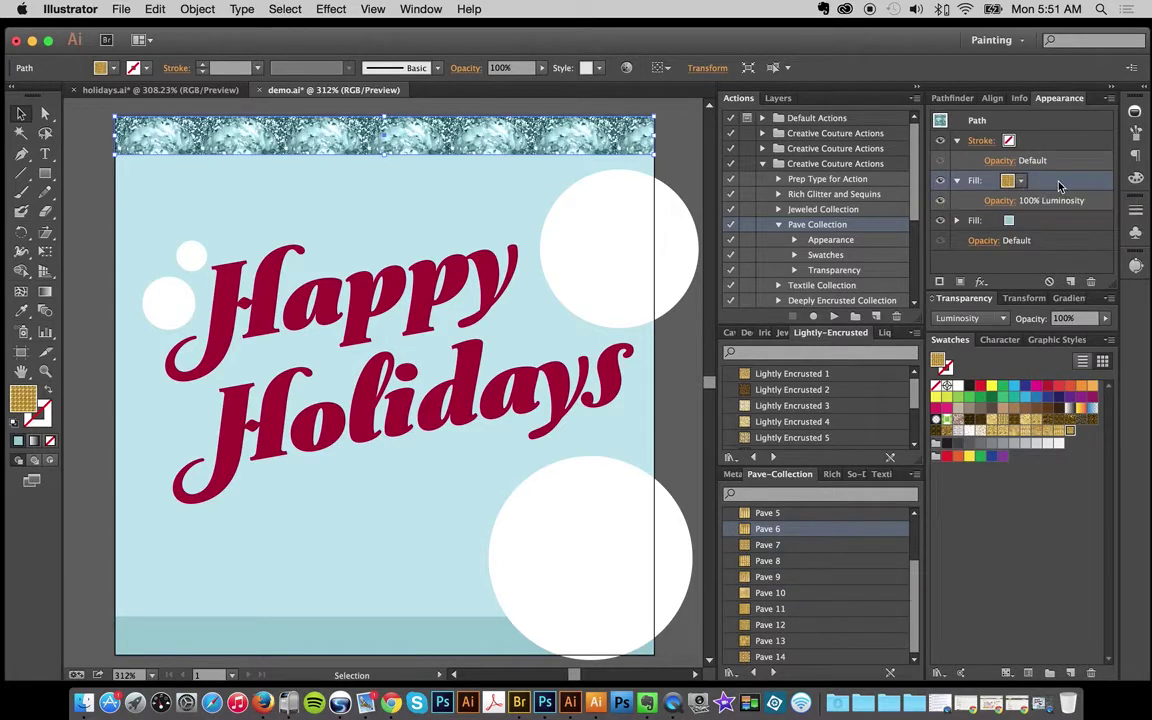
left_click(806, 579)
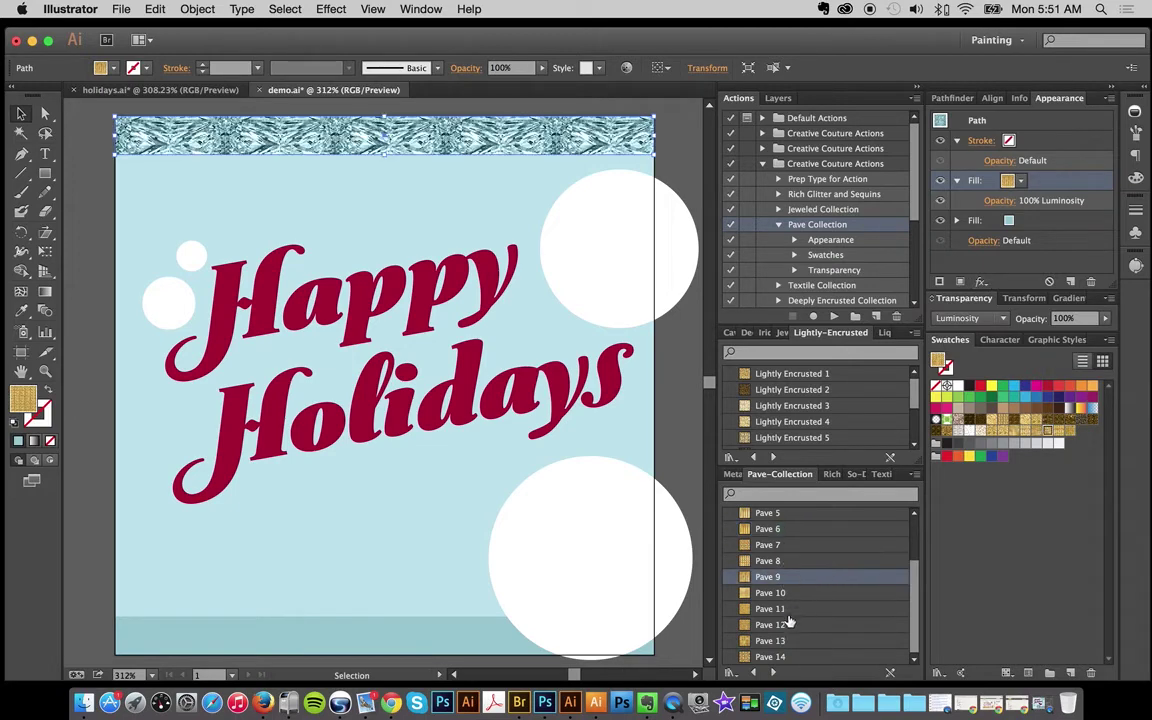
left_click(791, 594)
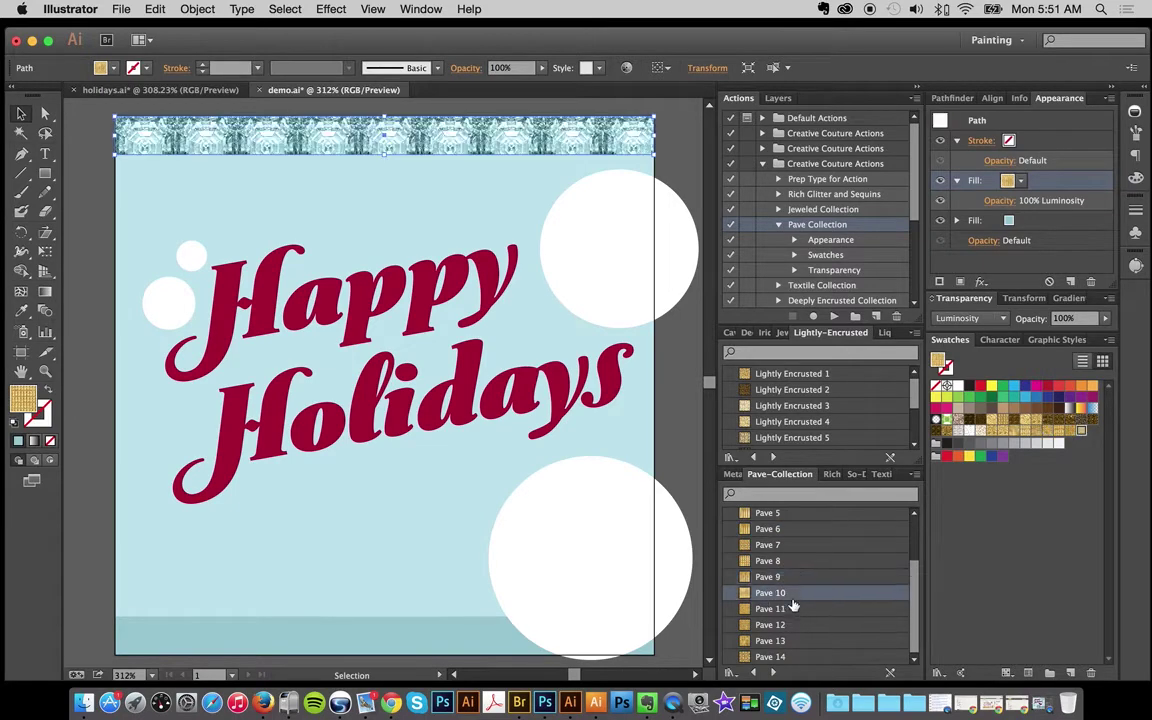
left_click(797, 545)
left_click(789, 514)
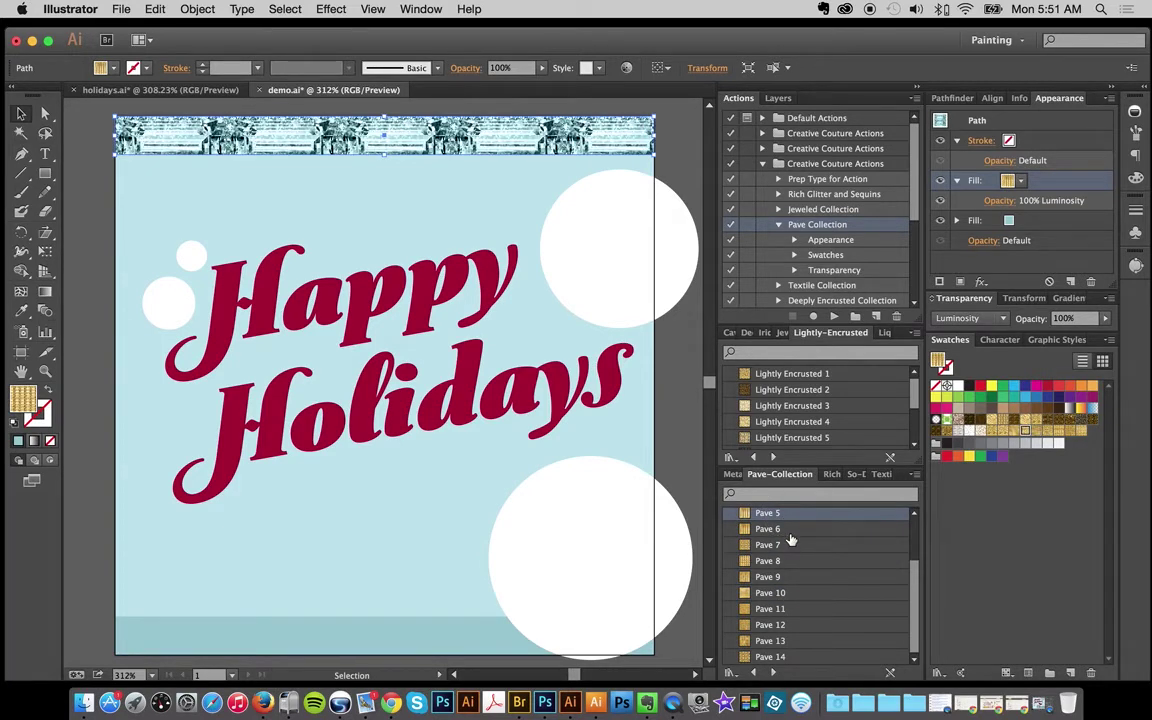
- Deselect to preview the jewelled top band, then select the plain bottom band
left_click(678, 413)
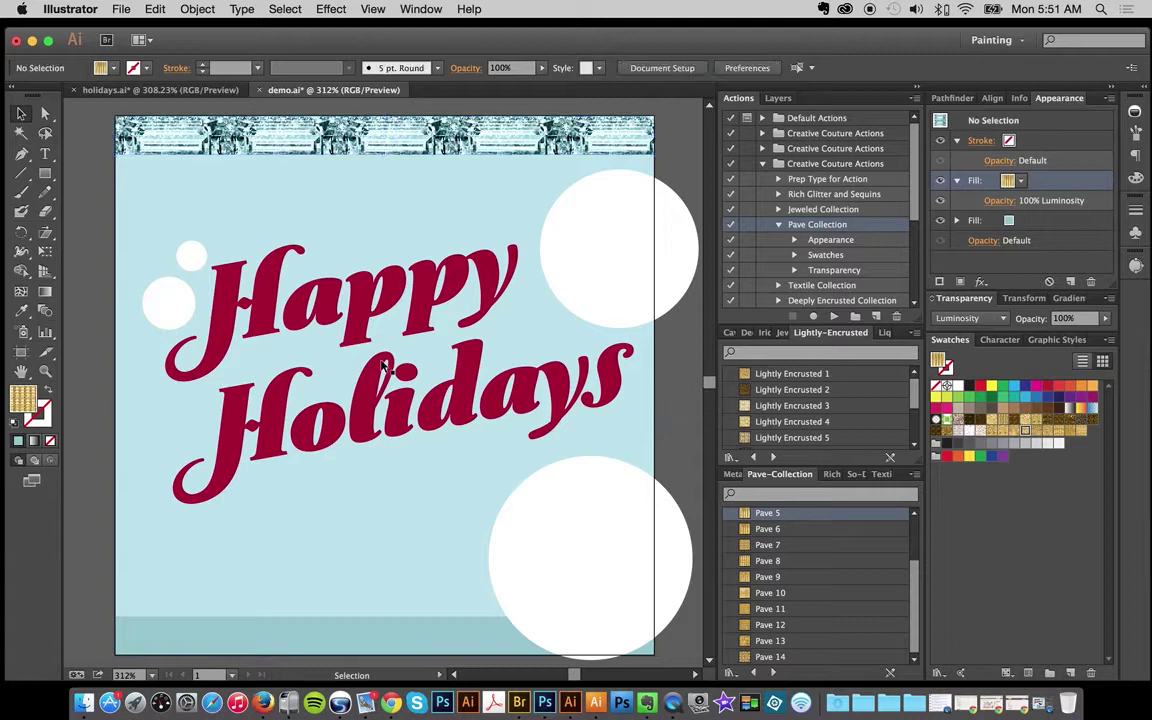
scroll(347, 445, "down", 2)
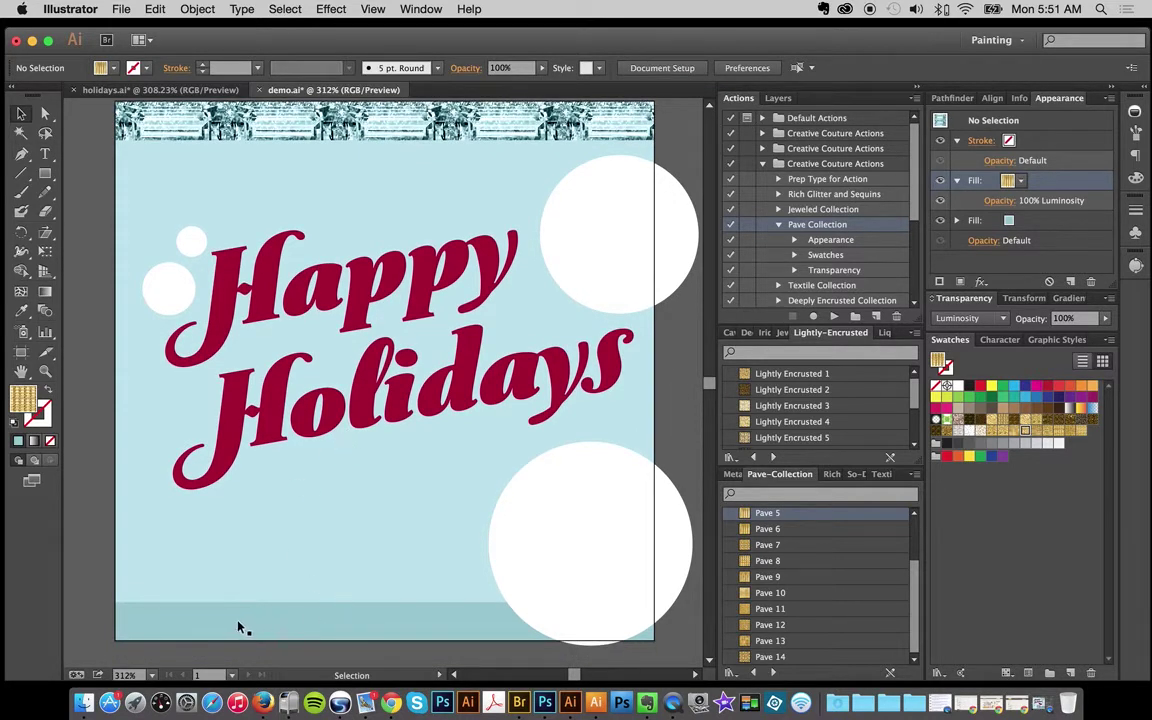
left_click(190, 625)
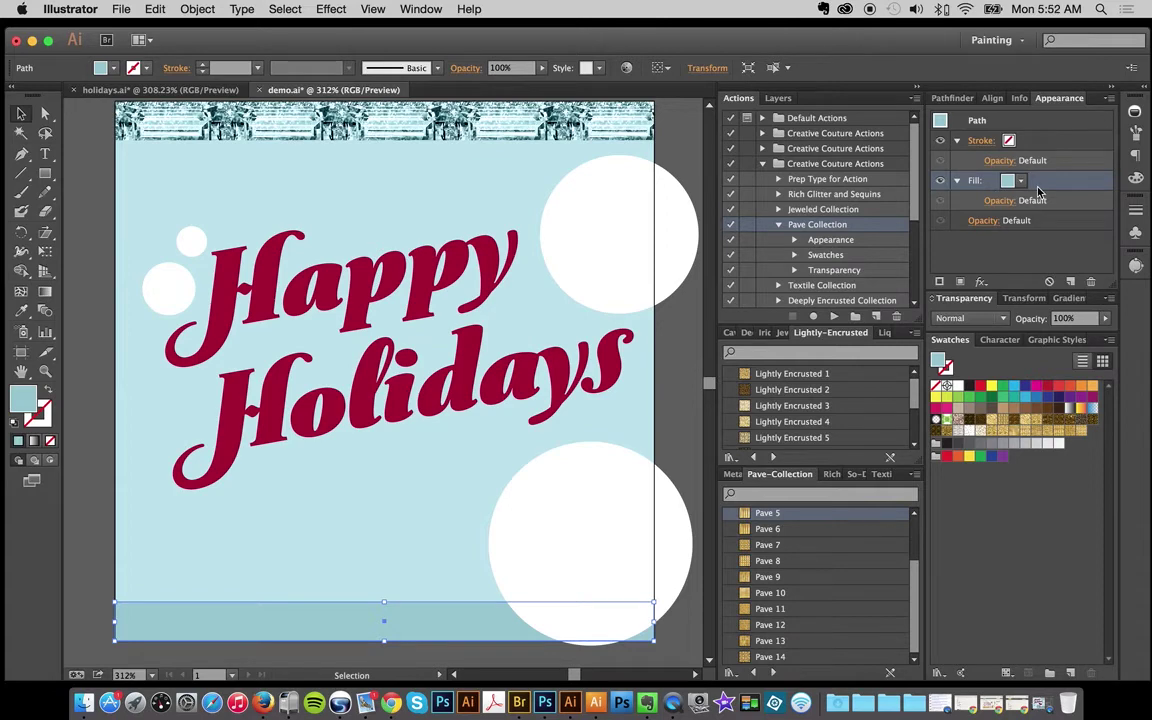
- Run the Pave Collection action on the bottom band, try Pave 6, and return to Pave 5
left_click(833, 316)
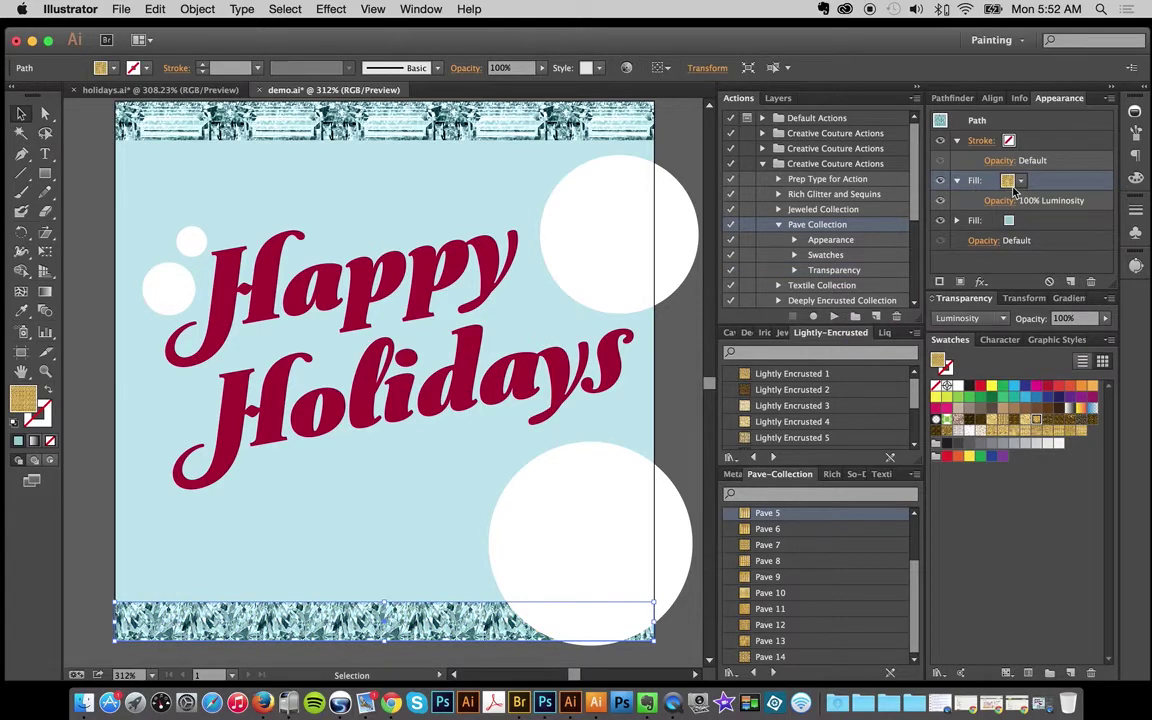
left_click(791, 530)
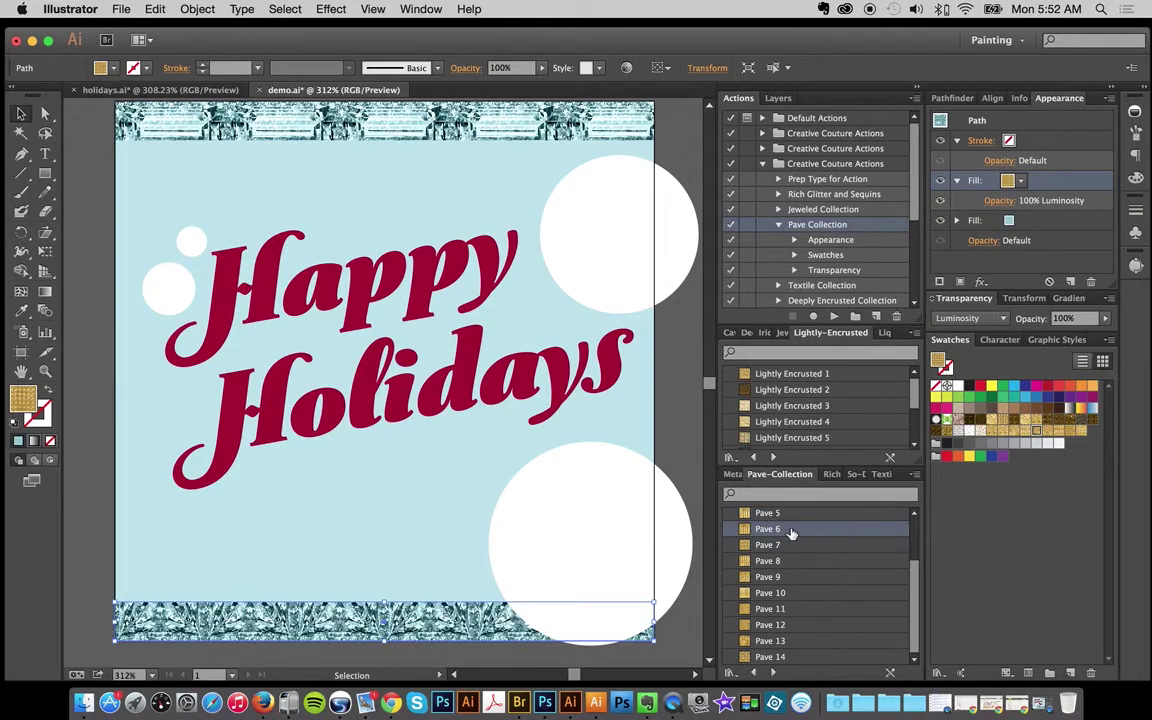
left_click(796, 515)
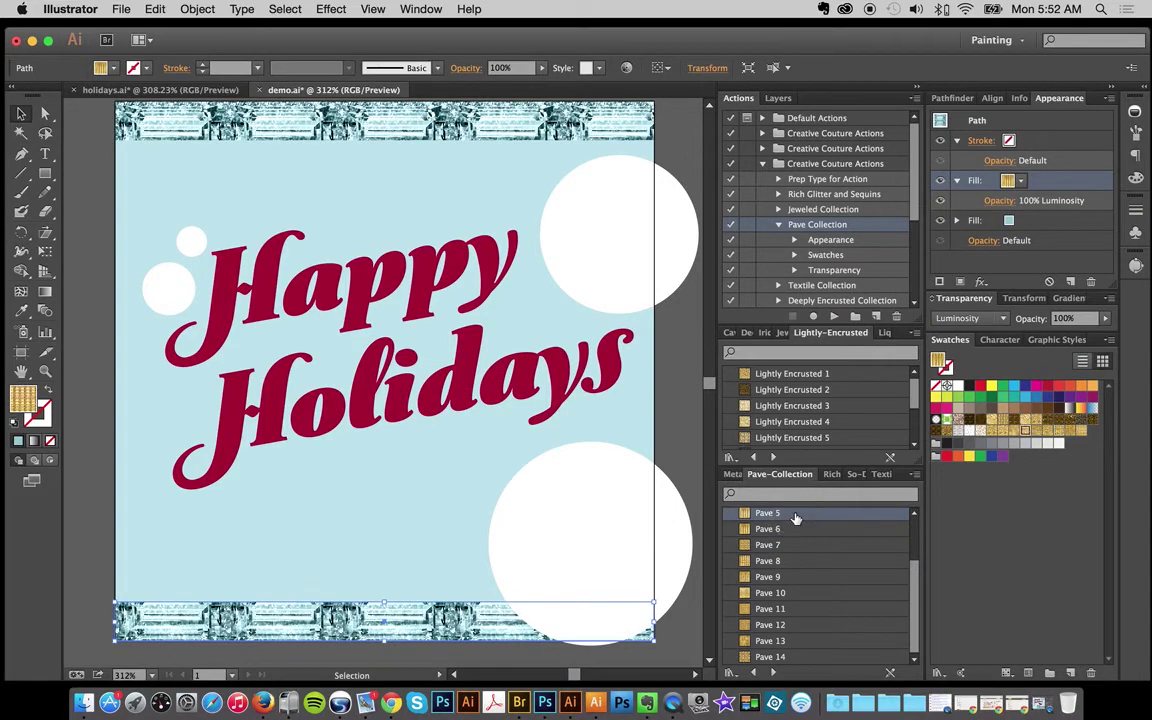
left_click(676, 449)
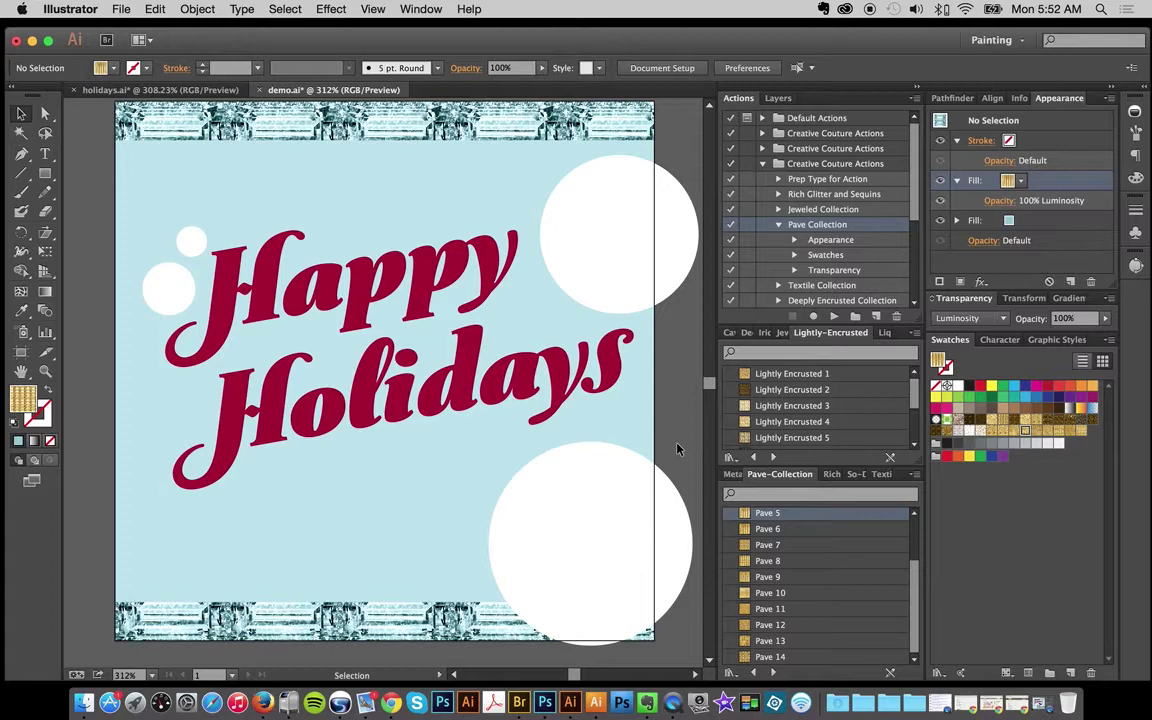
left_click(288, 626)
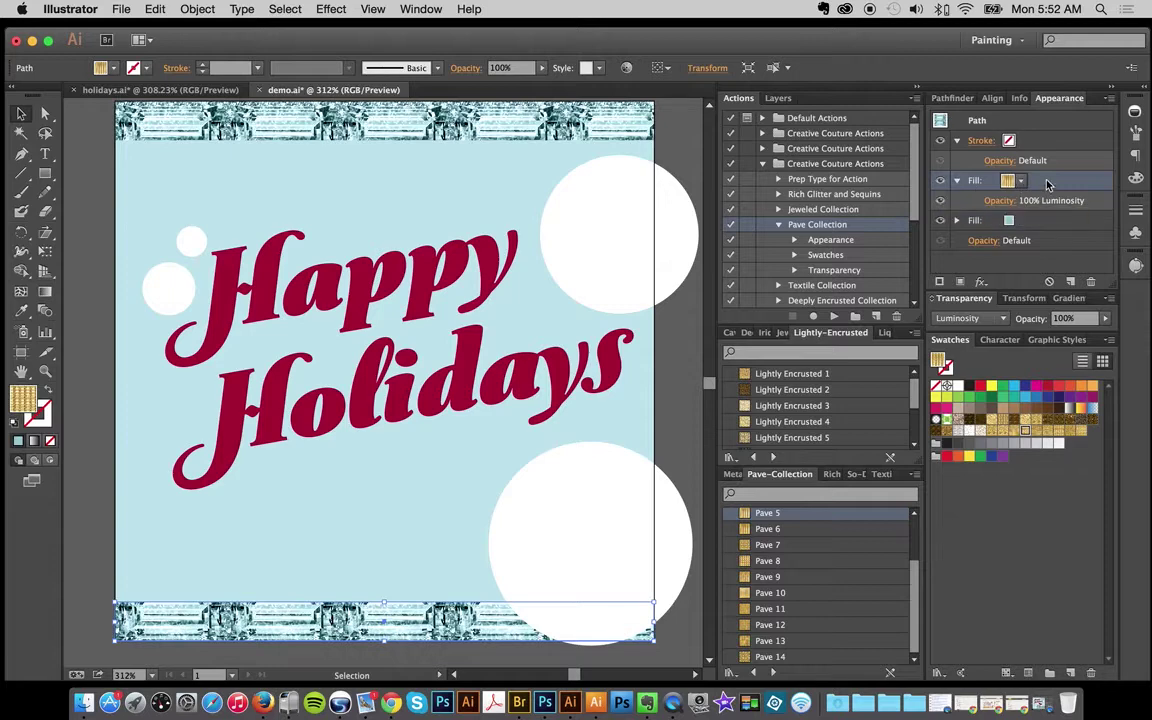
left_click(1009, 222)
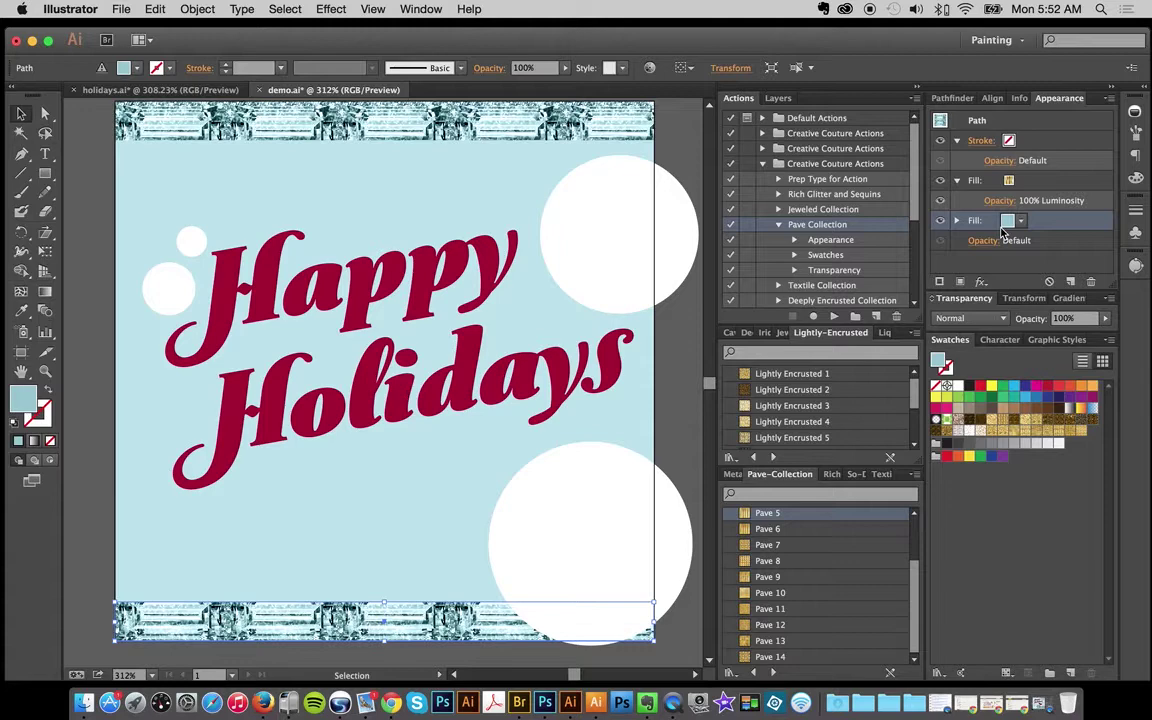
double_click(23, 400)
left_click(630, 422)
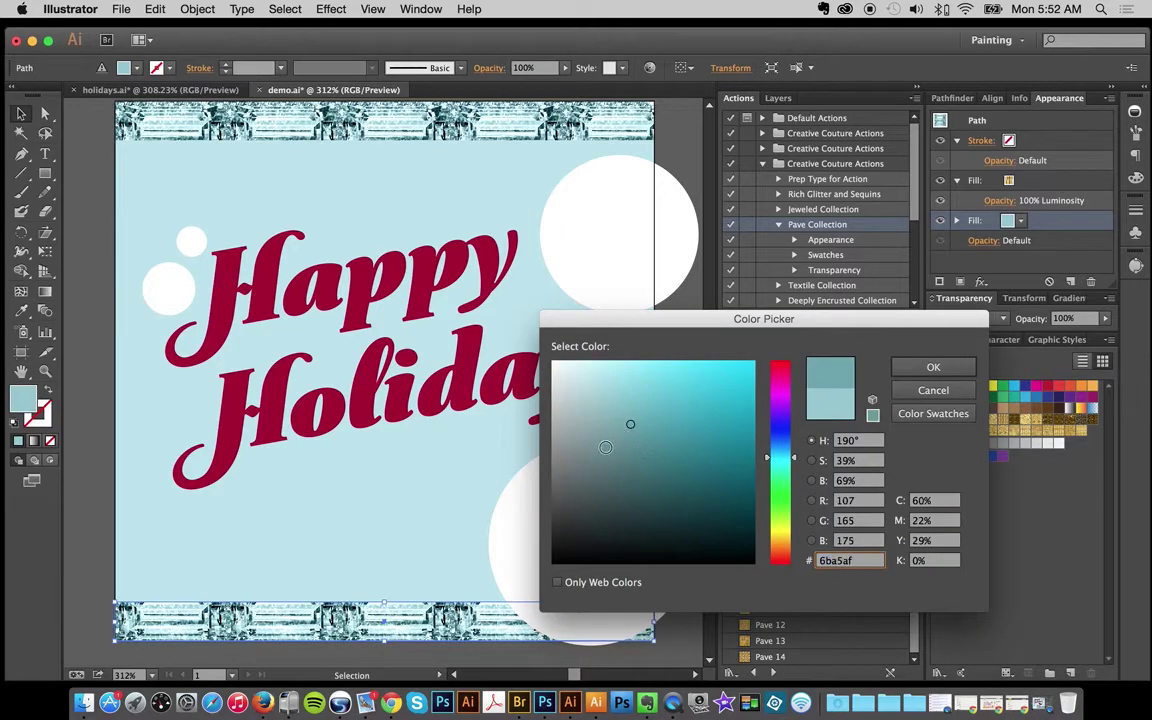
left_click(601, 448)
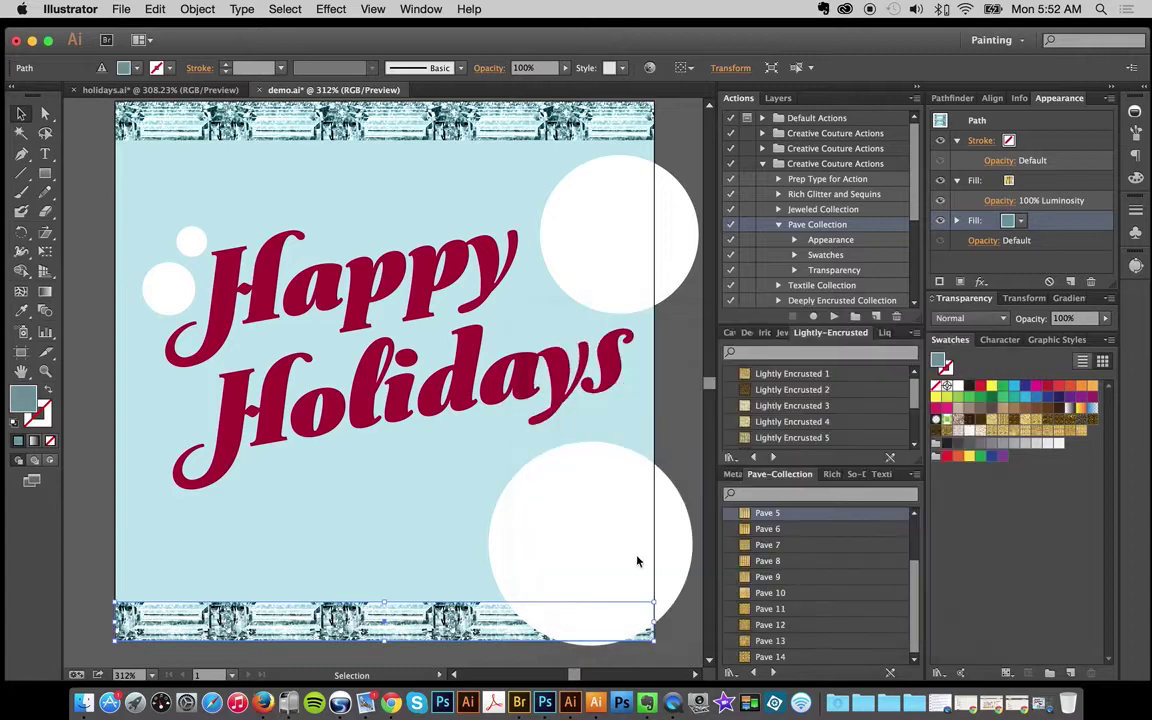
left_click(933, 367)
left_click(1008, 221)
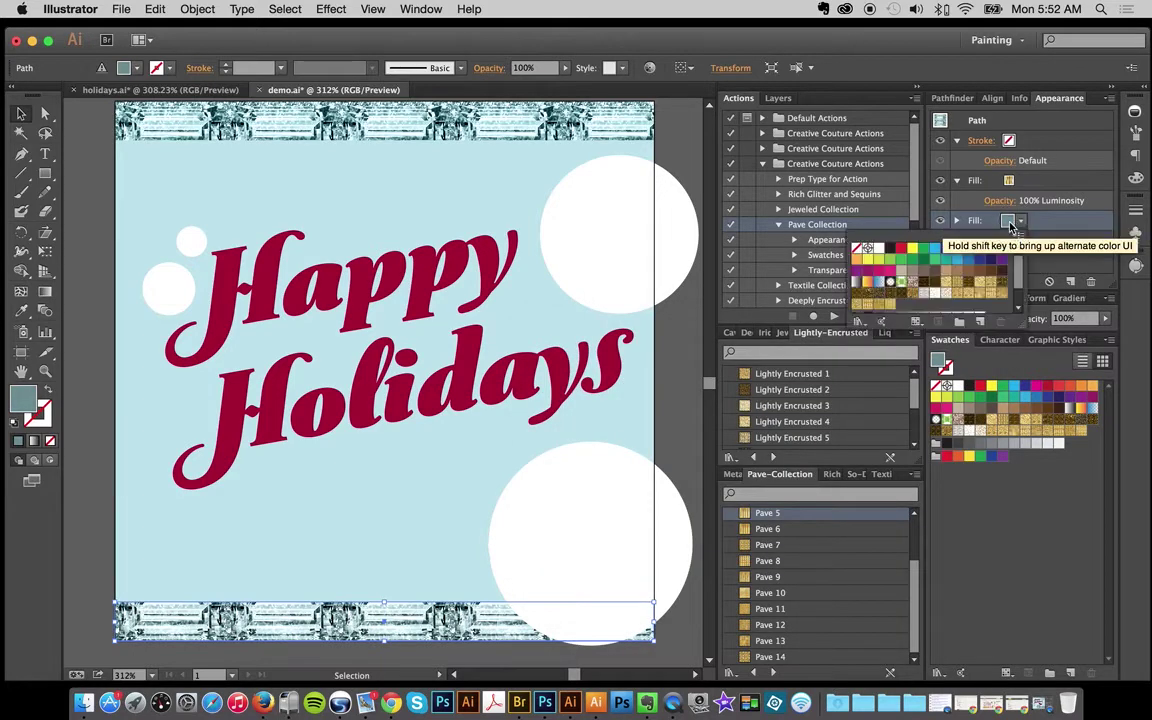
left_click(1008, 224)
left_click(1008, 222)
left_click(1008, 222)
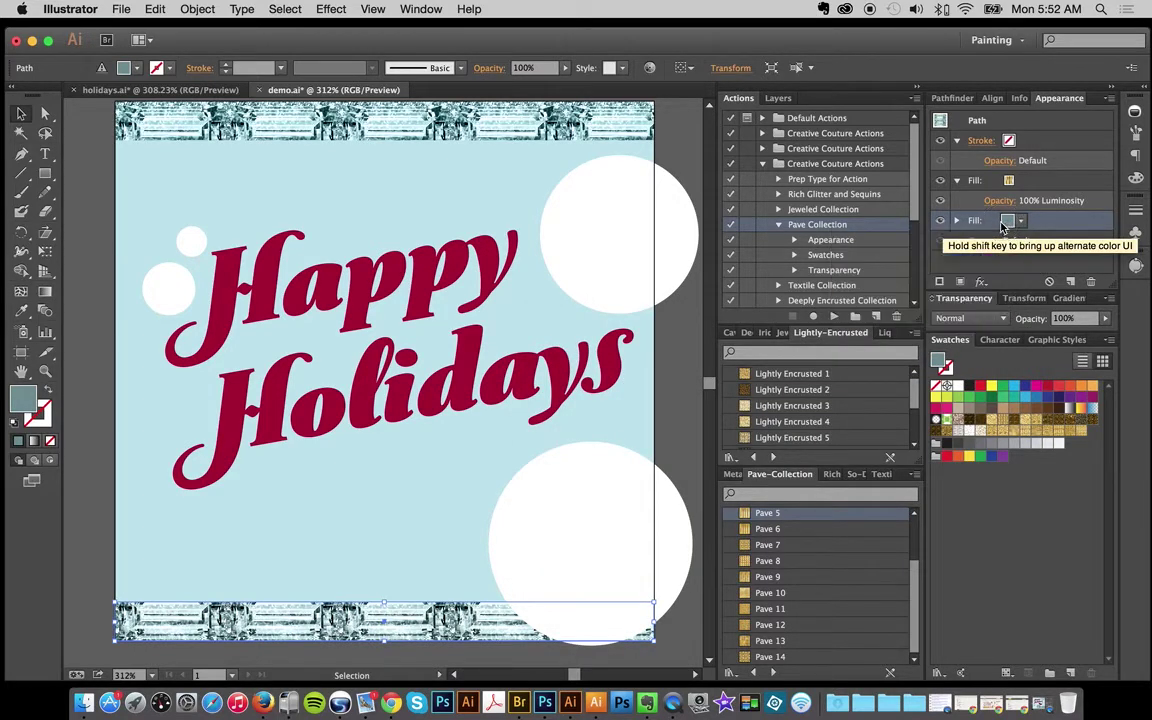
double_click(24, 397)
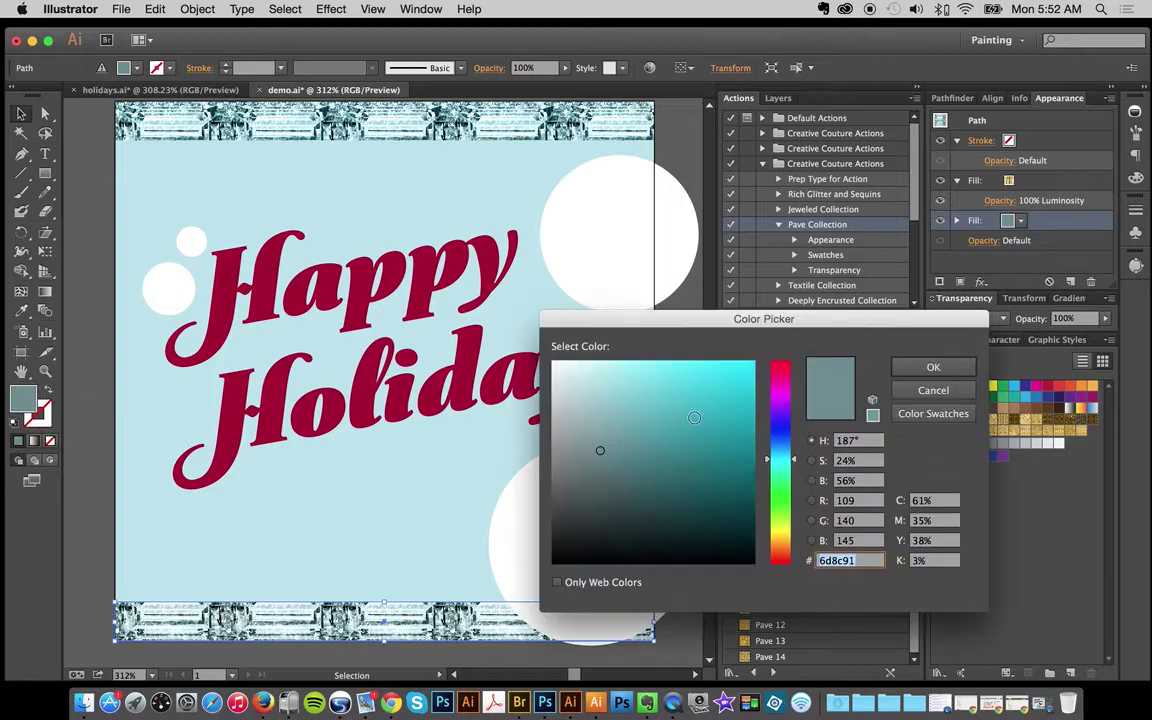
left_click(784, 396)
left_click(742, 376)
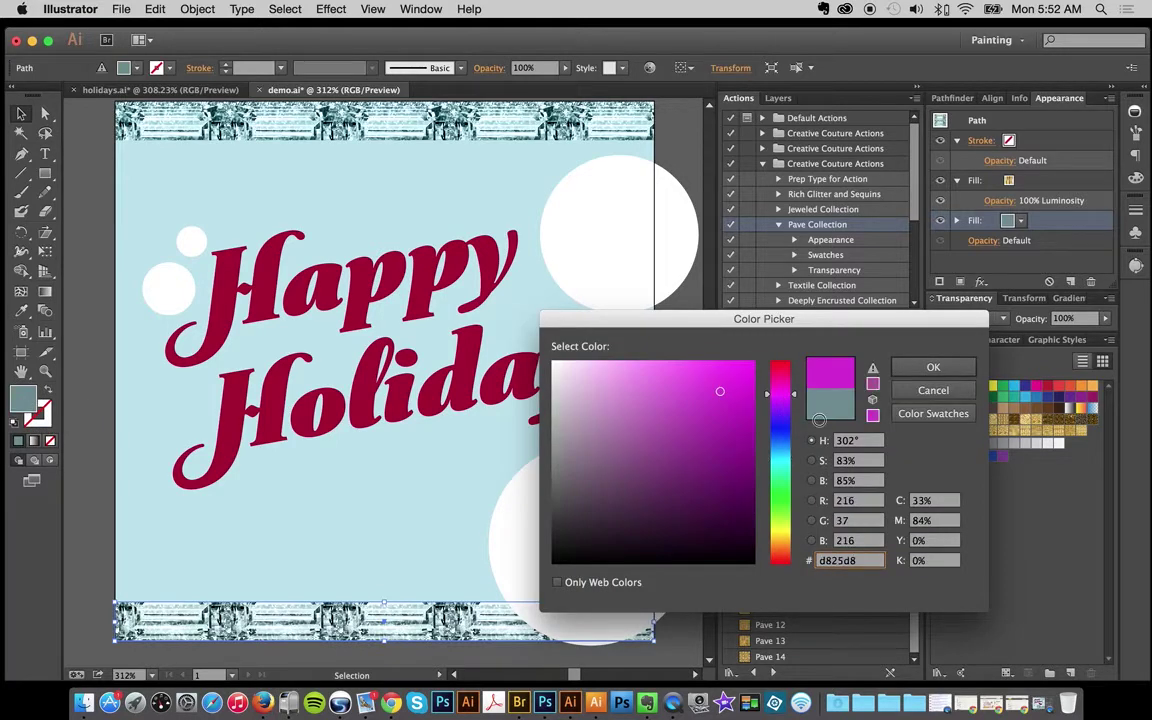
left_click(933, 367)
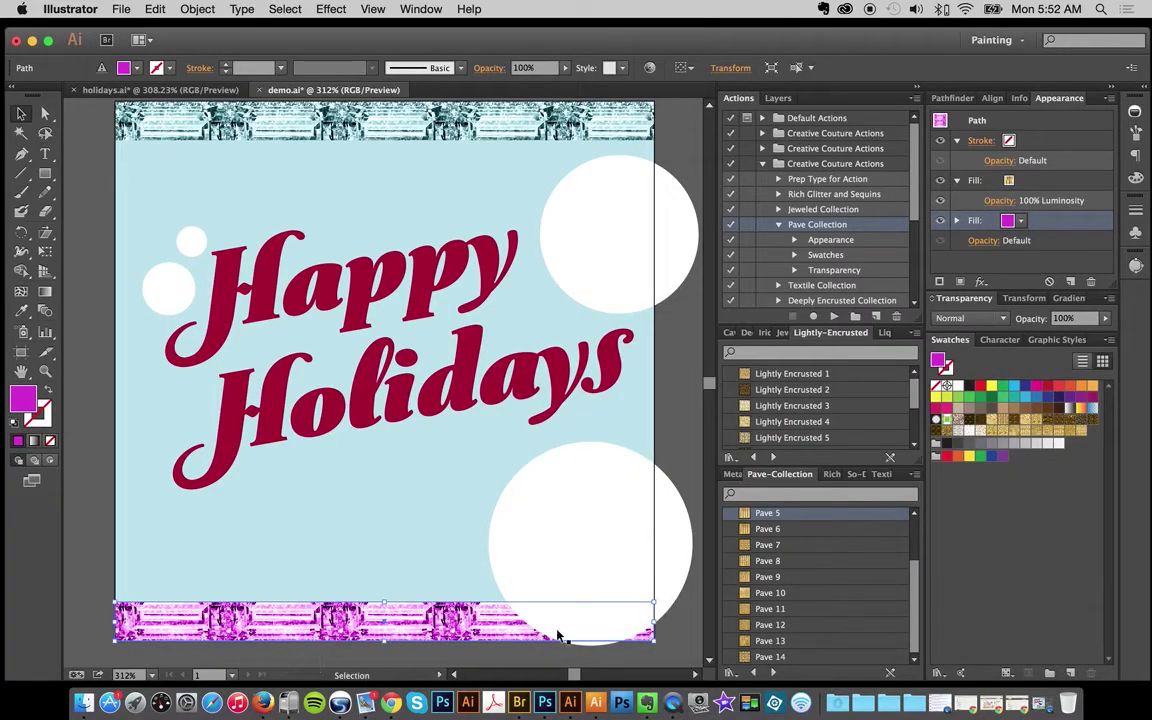
left_click(112, 520)
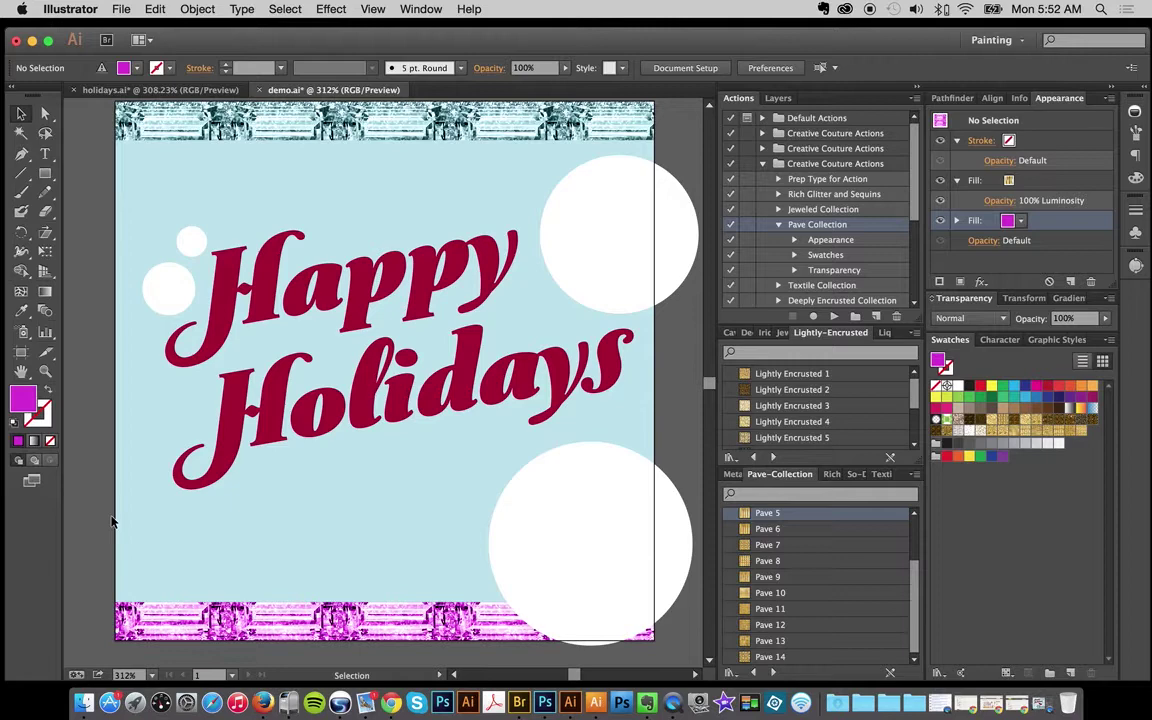
key("super+z")
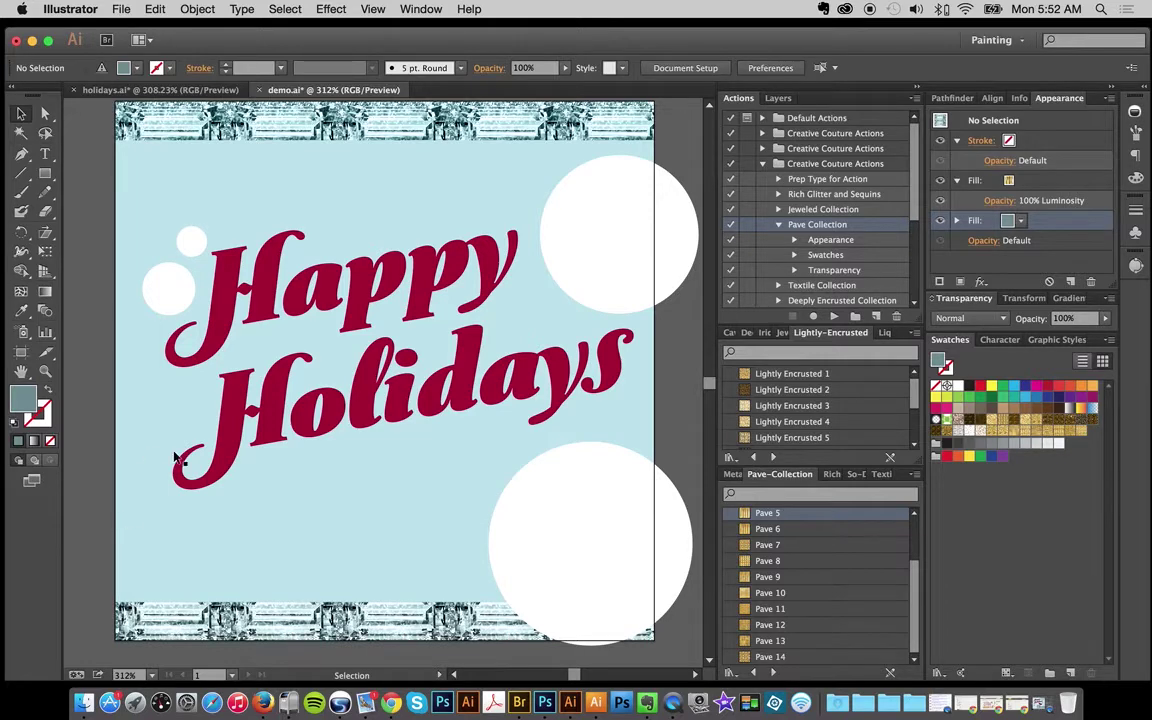
scroll(176, 466, "up", 1)
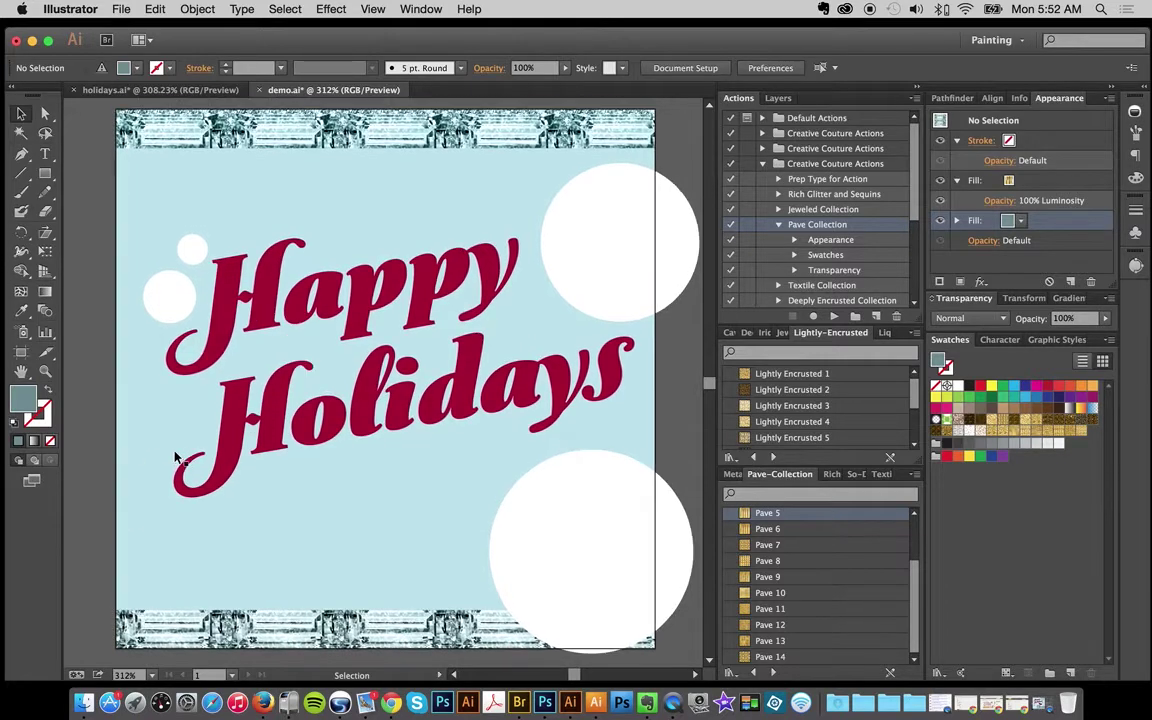
left_click(262, 130)
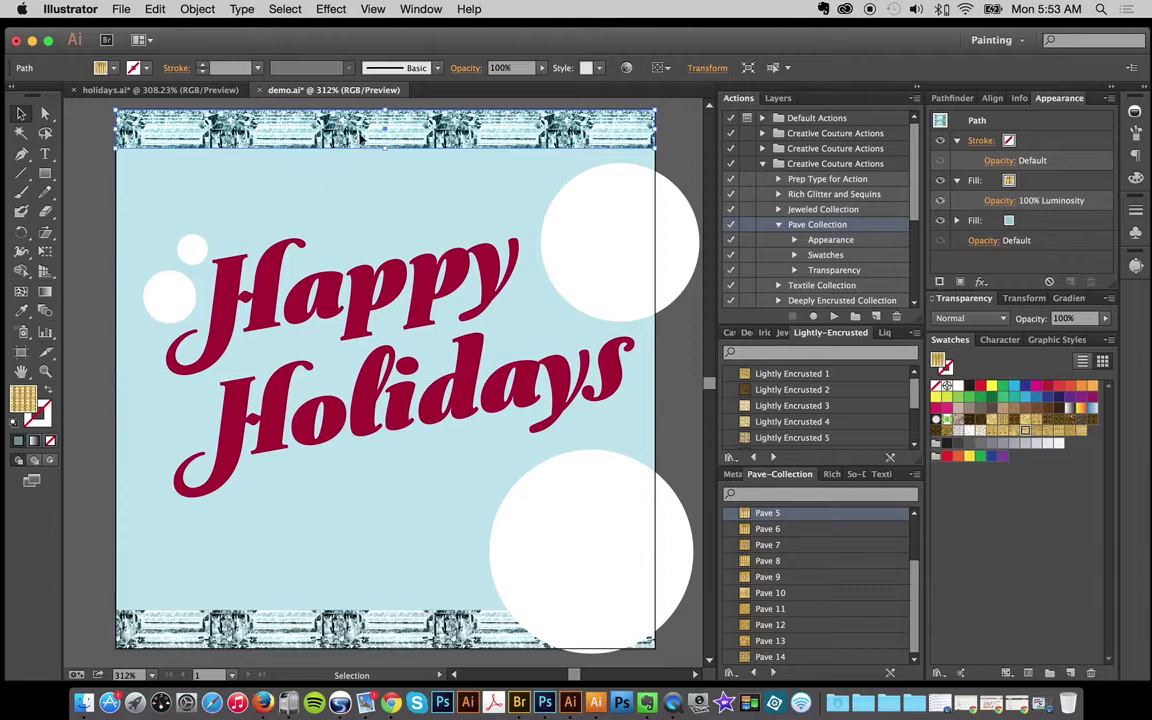
left_click(89, 190)
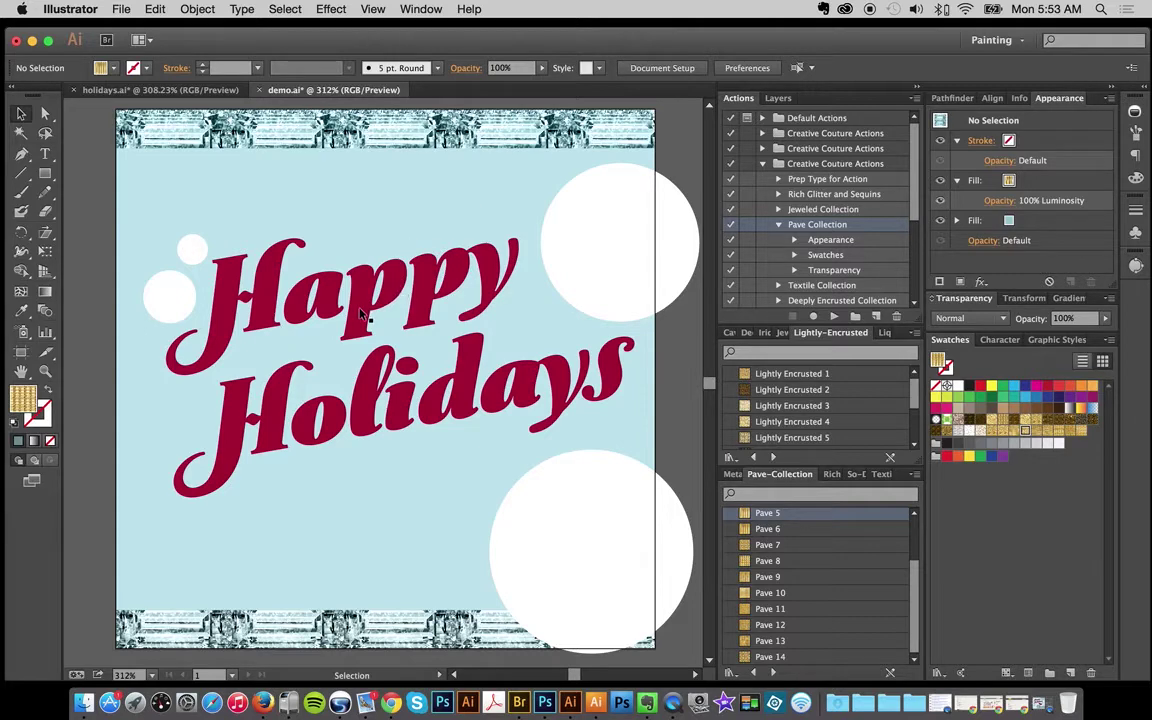
- Select the upper-right circle and eyedropper the pale blue background colour into it
left_click(617, 240)
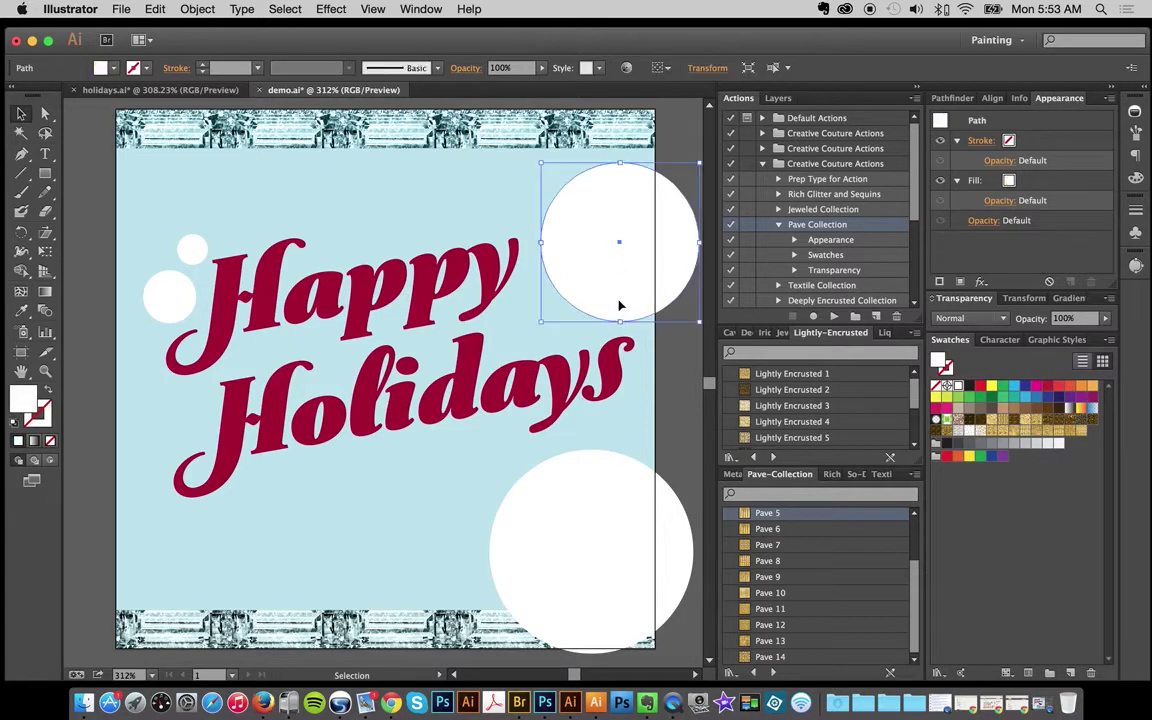
left_click(752, 209)
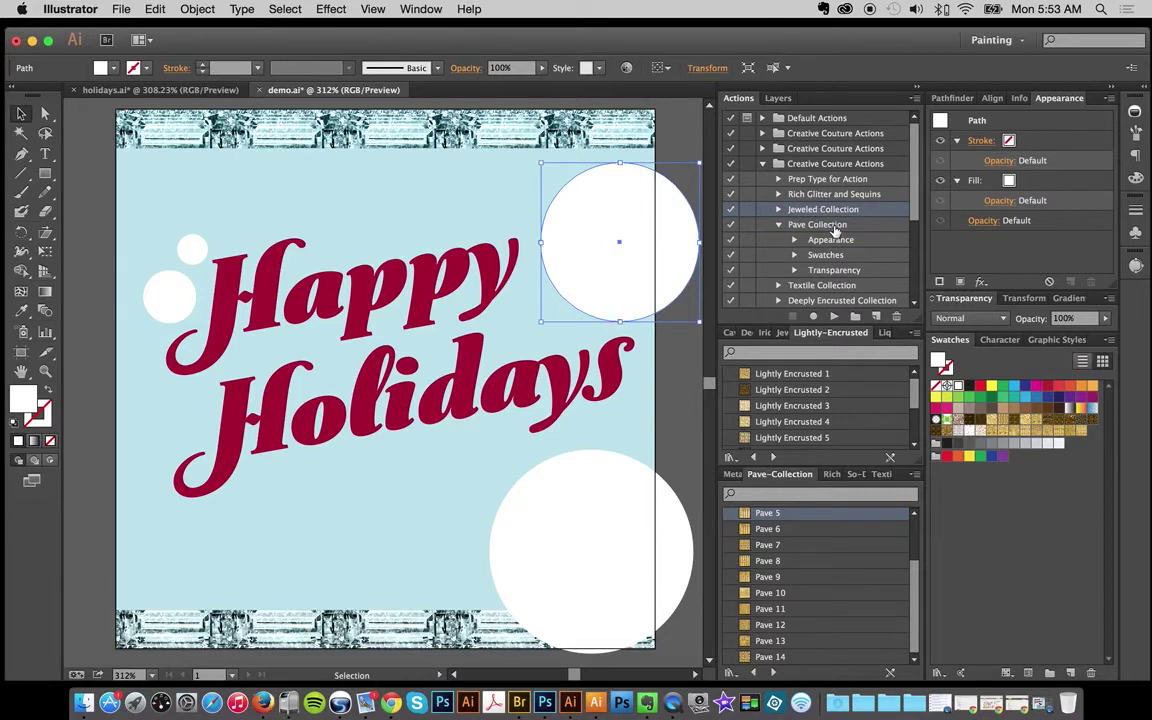
left_click(605, 232, "shift")
left_click(607, 231)
key("i")
left_click(207, 205)
key("v")
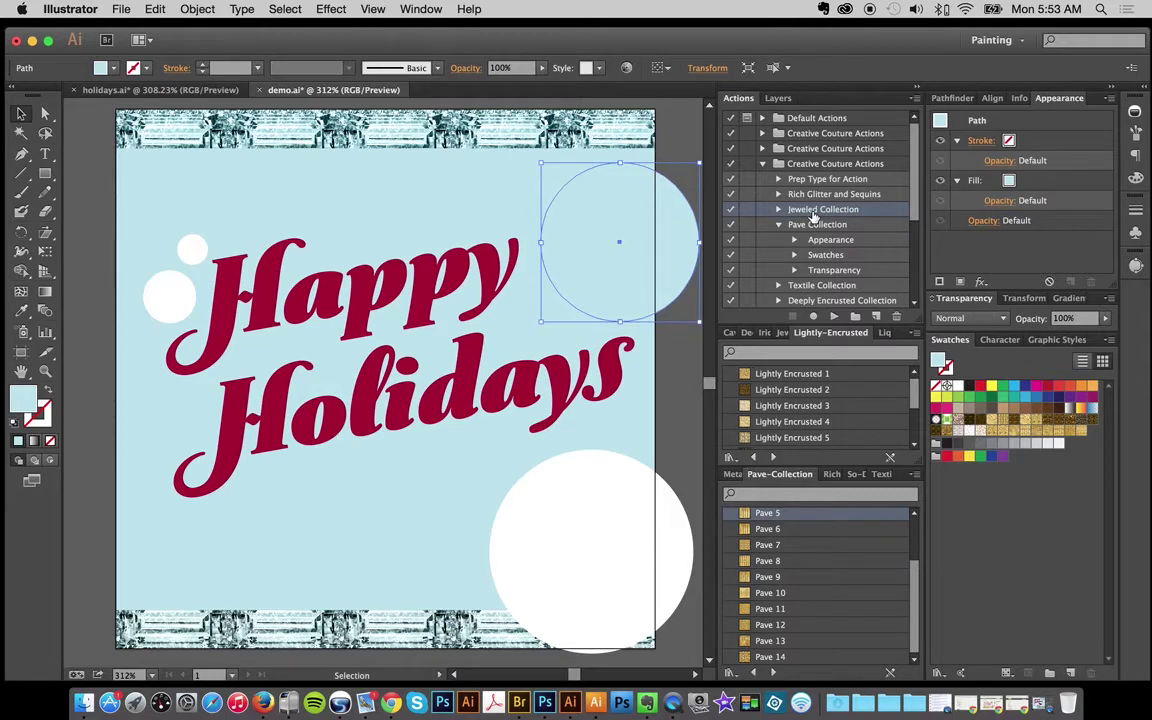
- Target the circle's fill and play the Jeweled Collection action for an icy crystal texture
left_click(1039, 188)
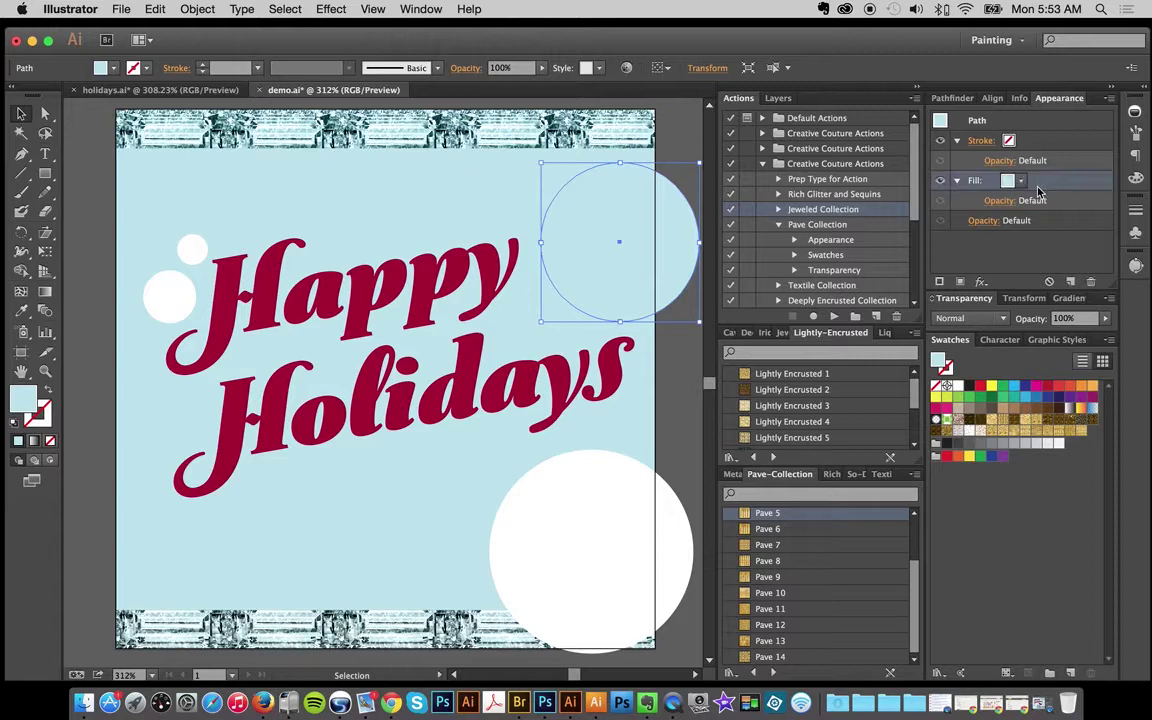
left_click(833, 316)
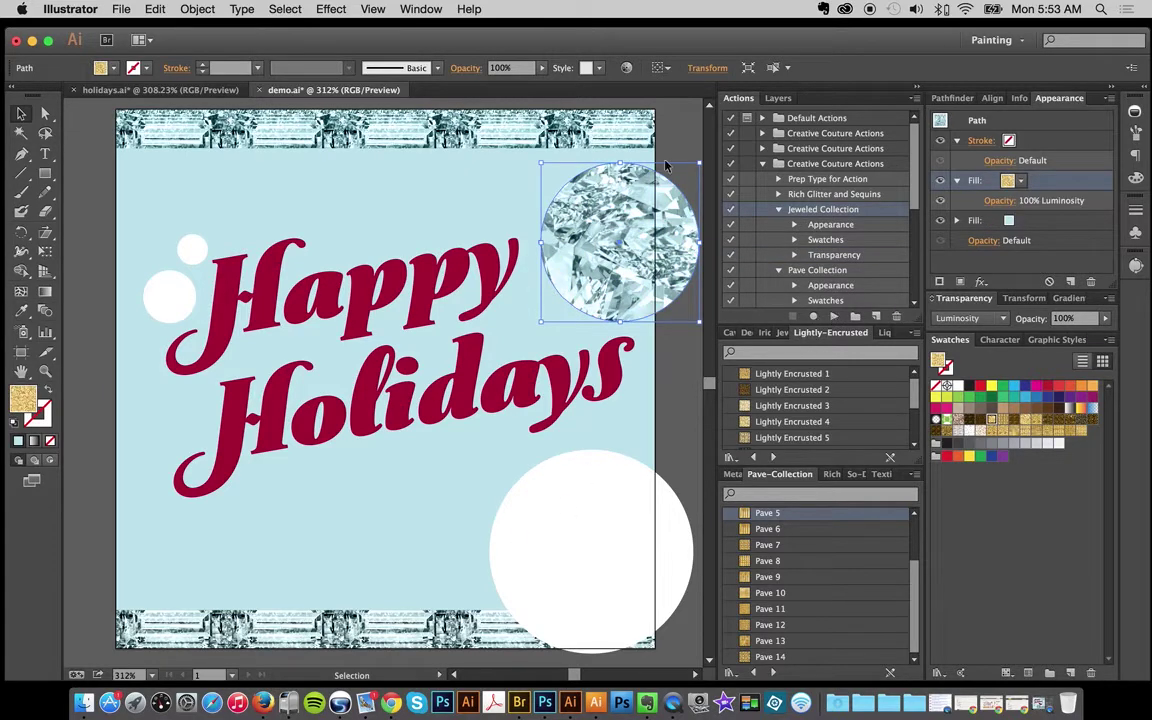
left_click_drag(530, 207, 565, 314)
left_click(599, 532)
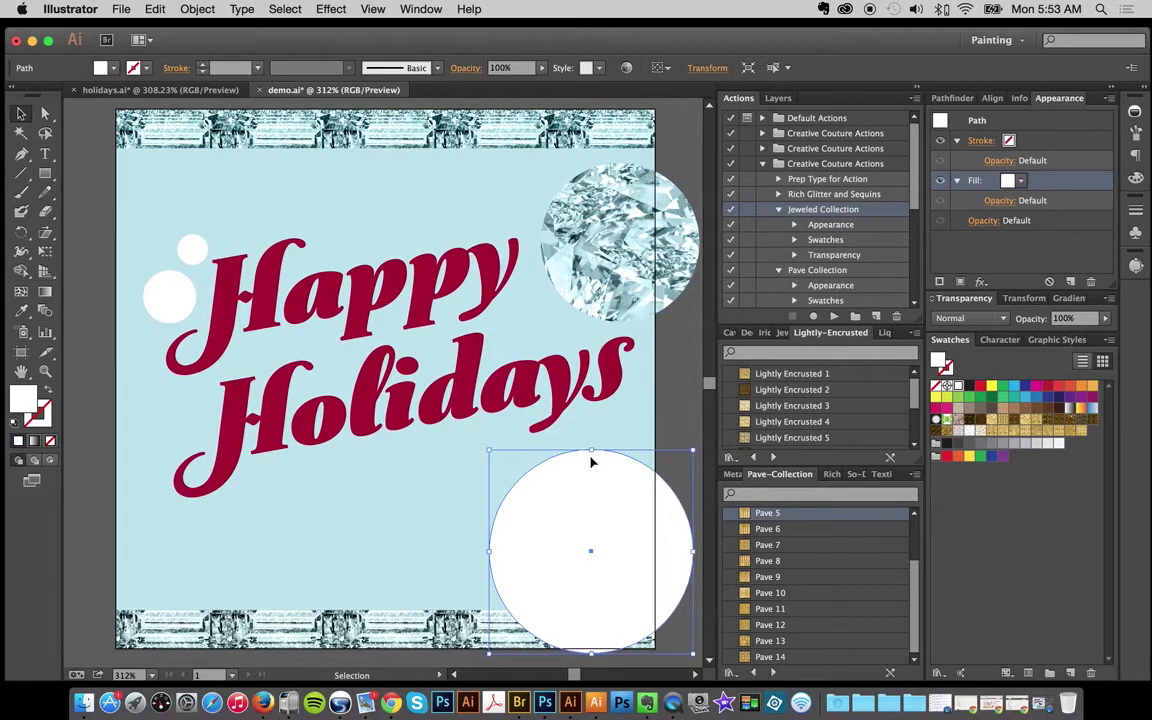
- Fill the lower-right circle black and play the Jeweled Collection action on it
left_click(968, 386)
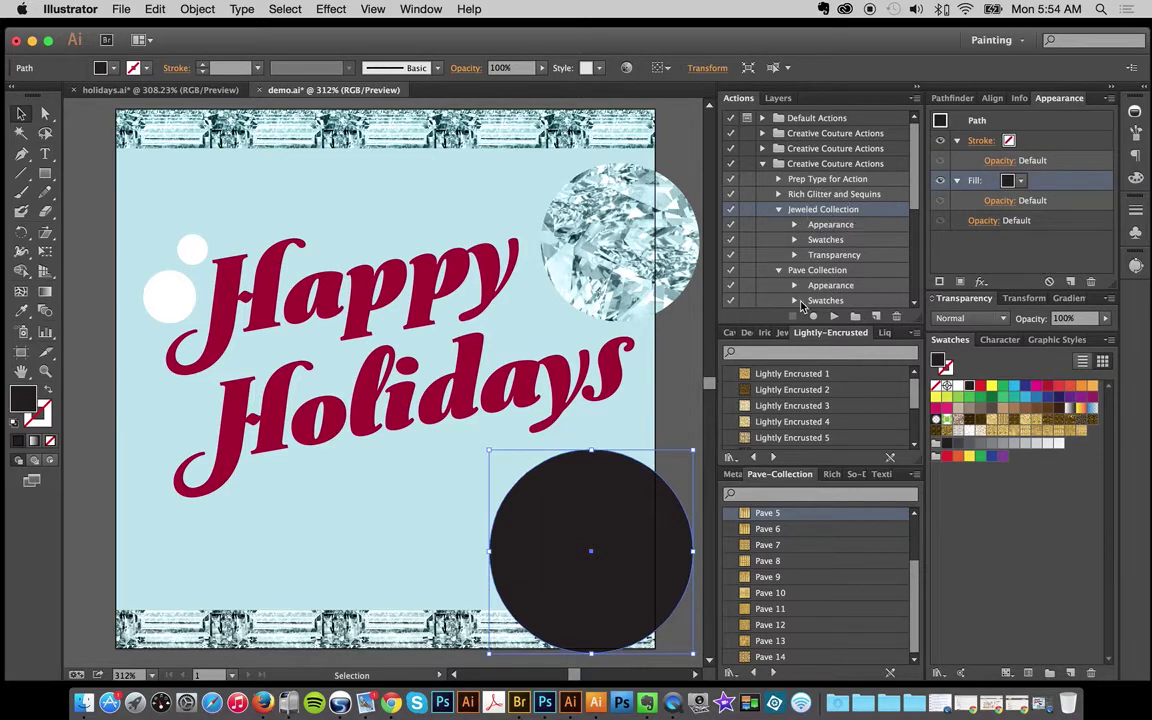
left_click(836, 318)
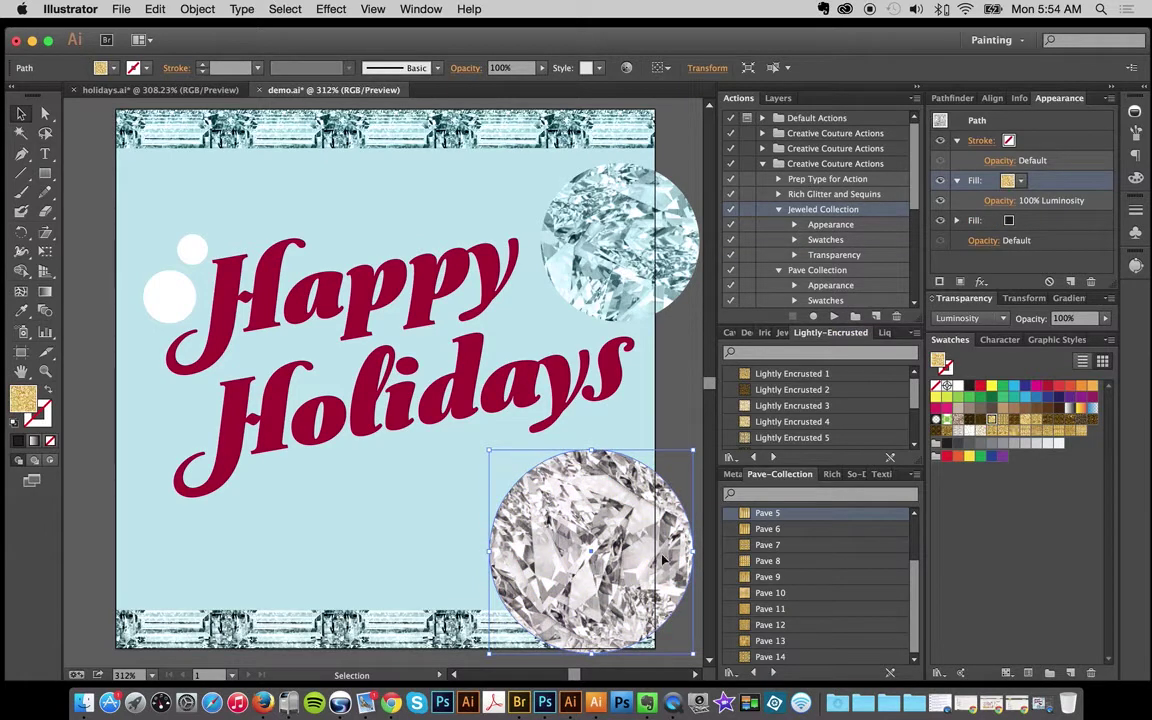
left_click(672, 389)
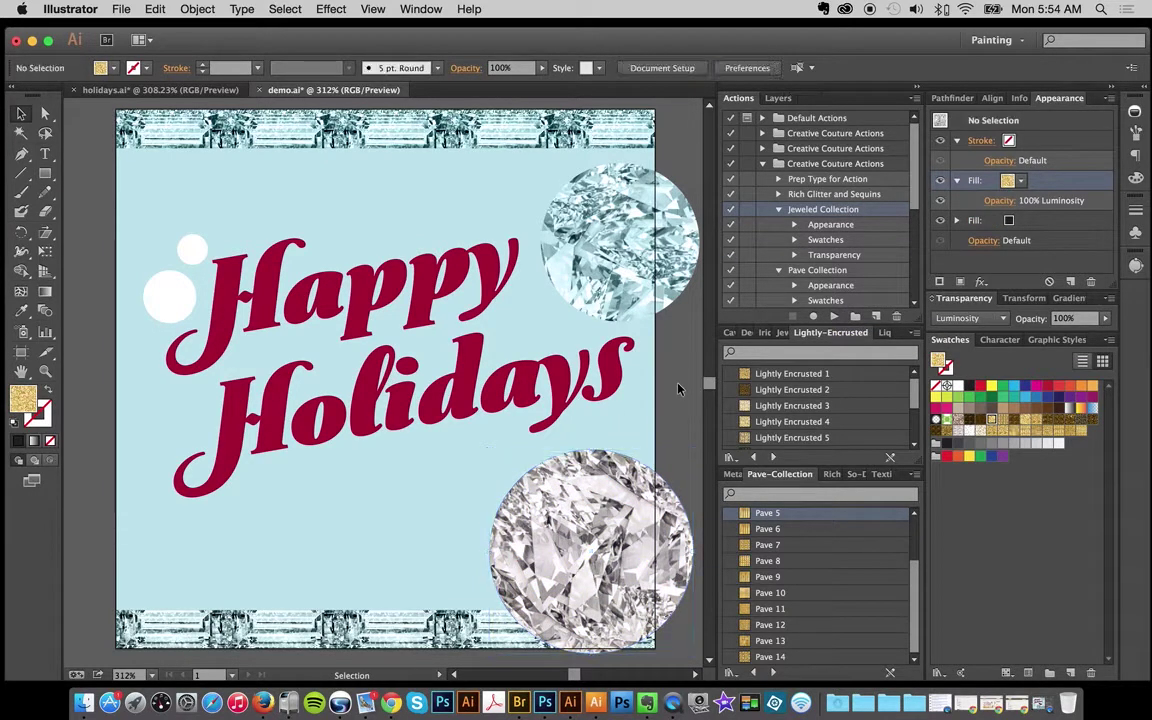
left_click(575, 538)
- Change the circle's black base fill to a light blue in the Color Picker
left_click(1050, 220)
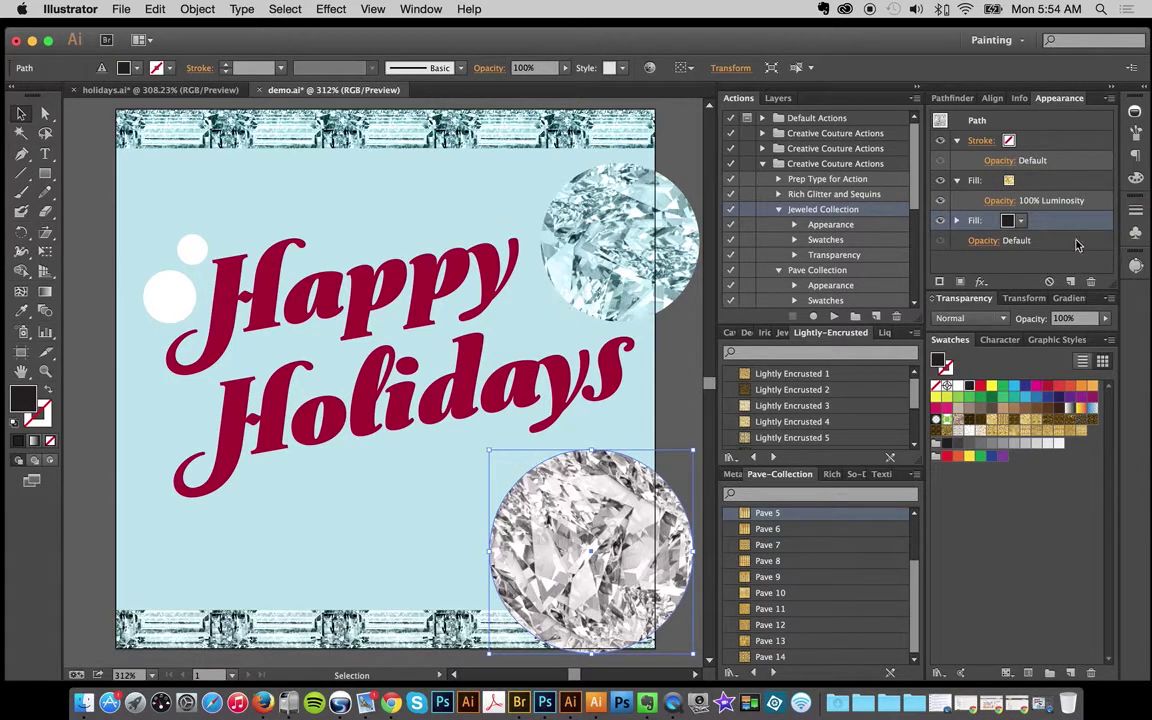
left_click(1030, 181)
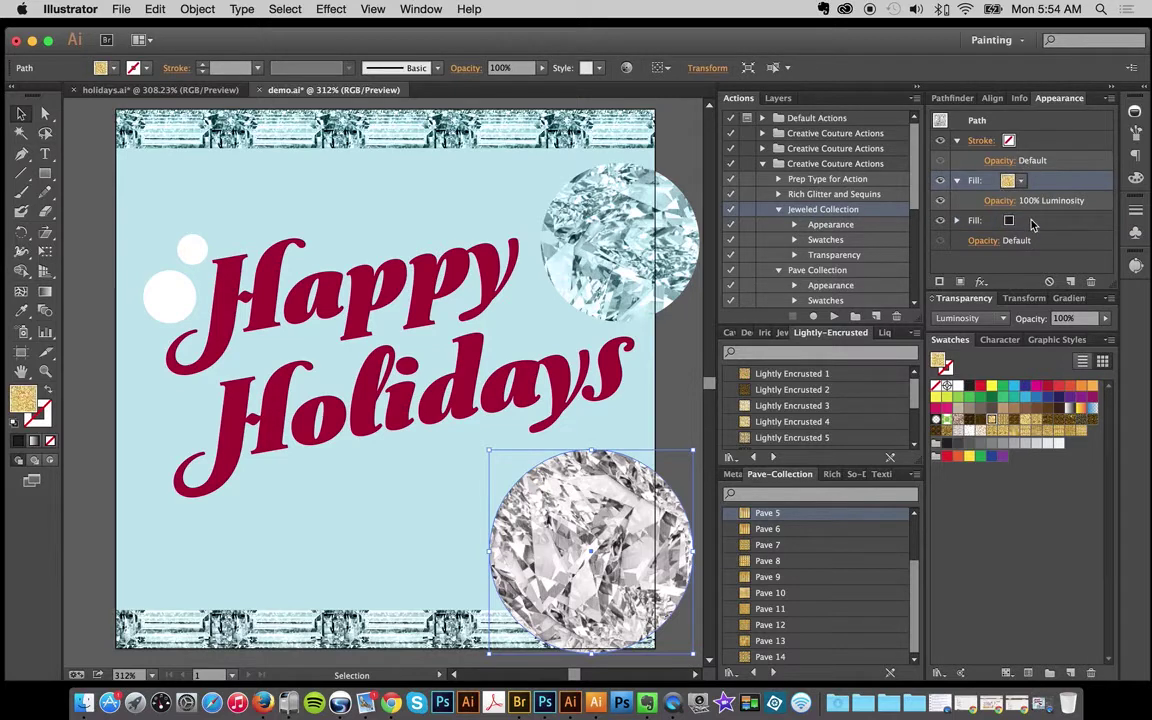
left_click(995, 221)
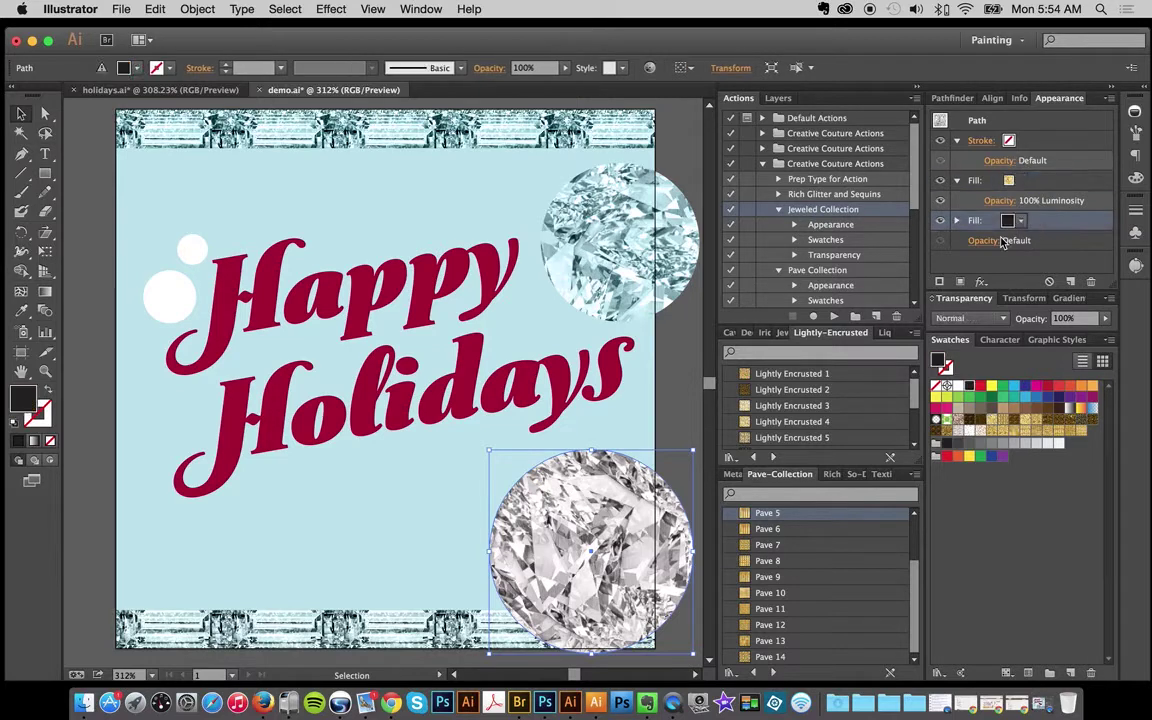
double_click(25, 408)
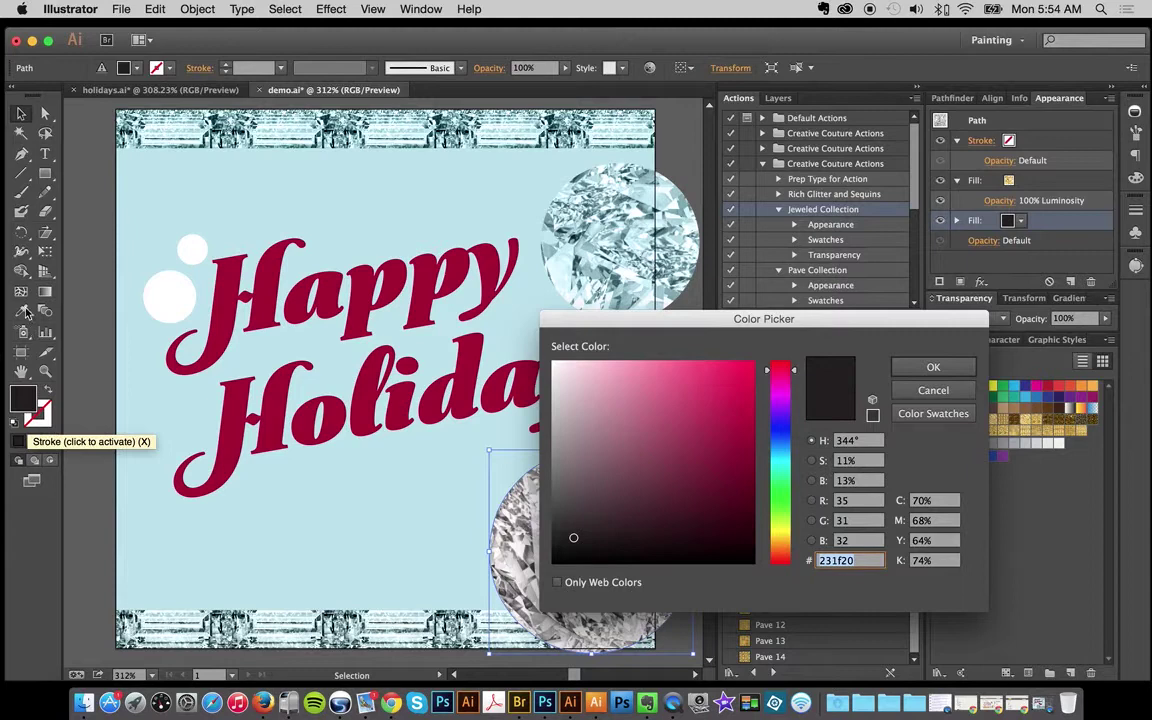
left_click(795, 449)
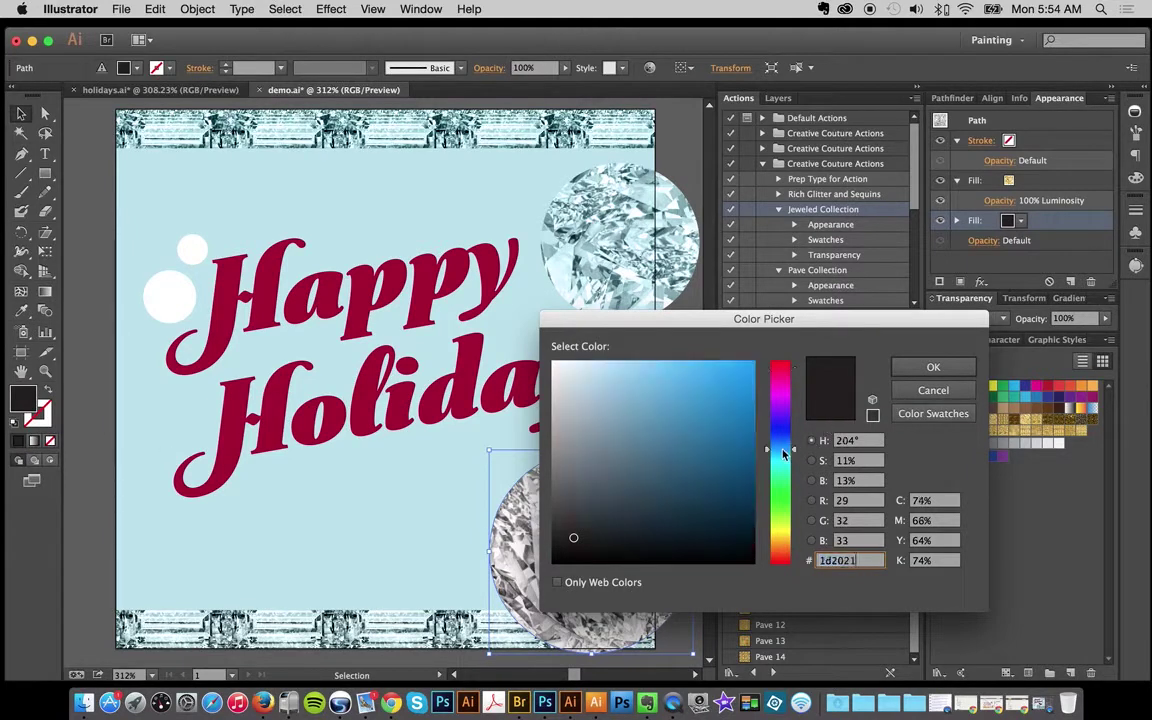
left_click_drag(700, 410, 618, 403)
left_click(962, 375)
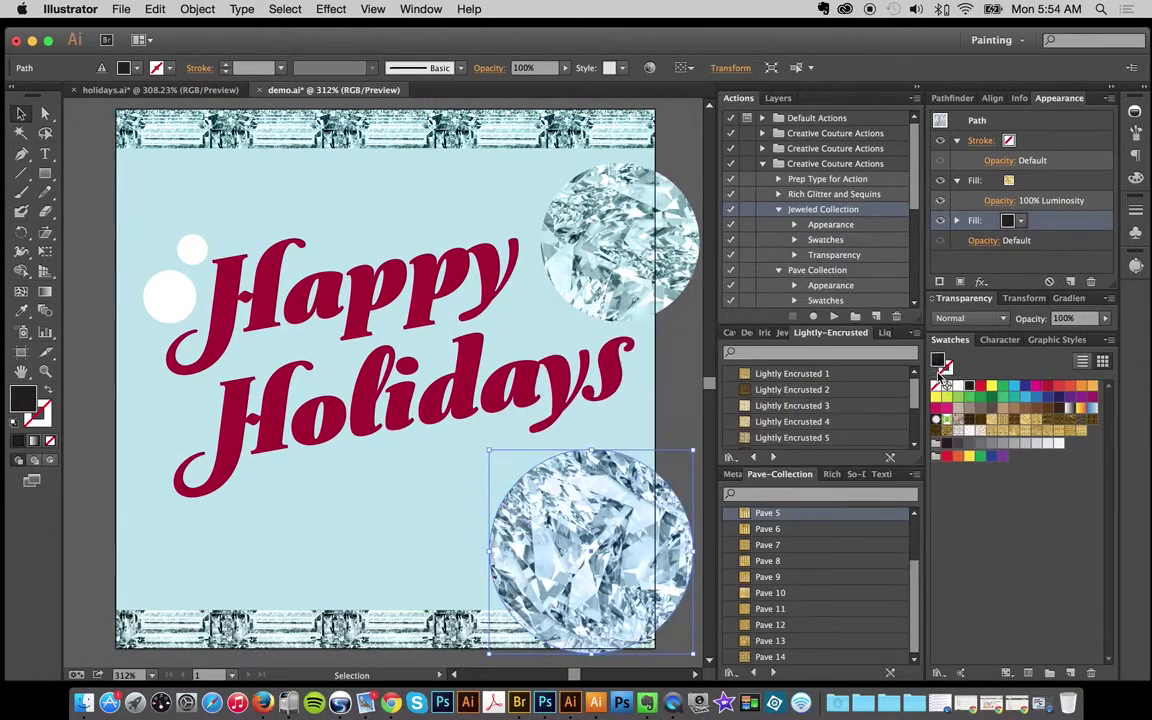
- Eyedropper the pale background blue into the lower circle's base fill
left_click(680, 437)
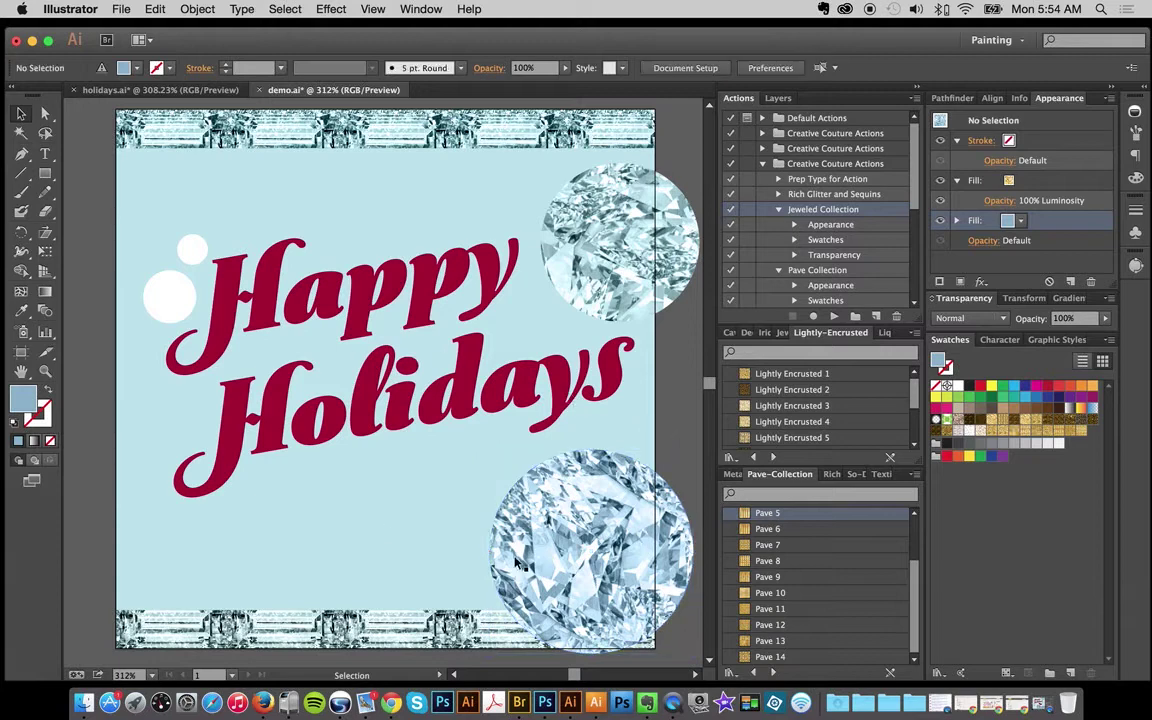
left_click(563, 471)
left_click(21, 310)
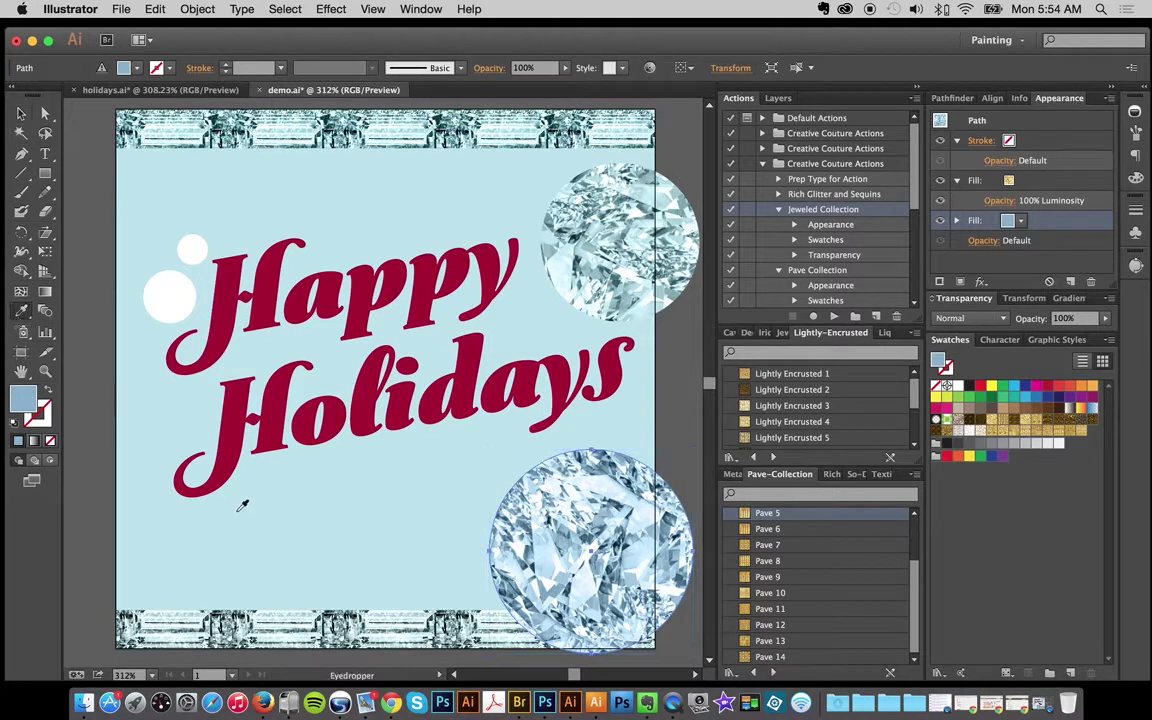
left_click(238, 480)
left_click(21, 113)
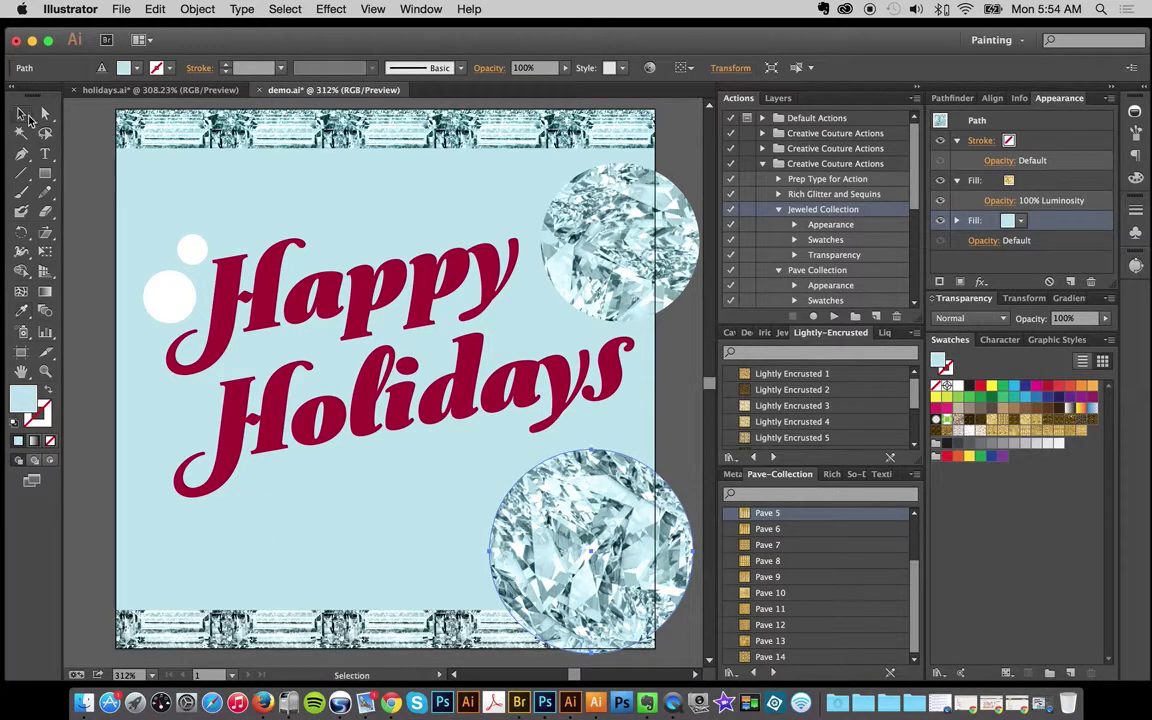
left_click(684, 432)
left_click(168, 299)
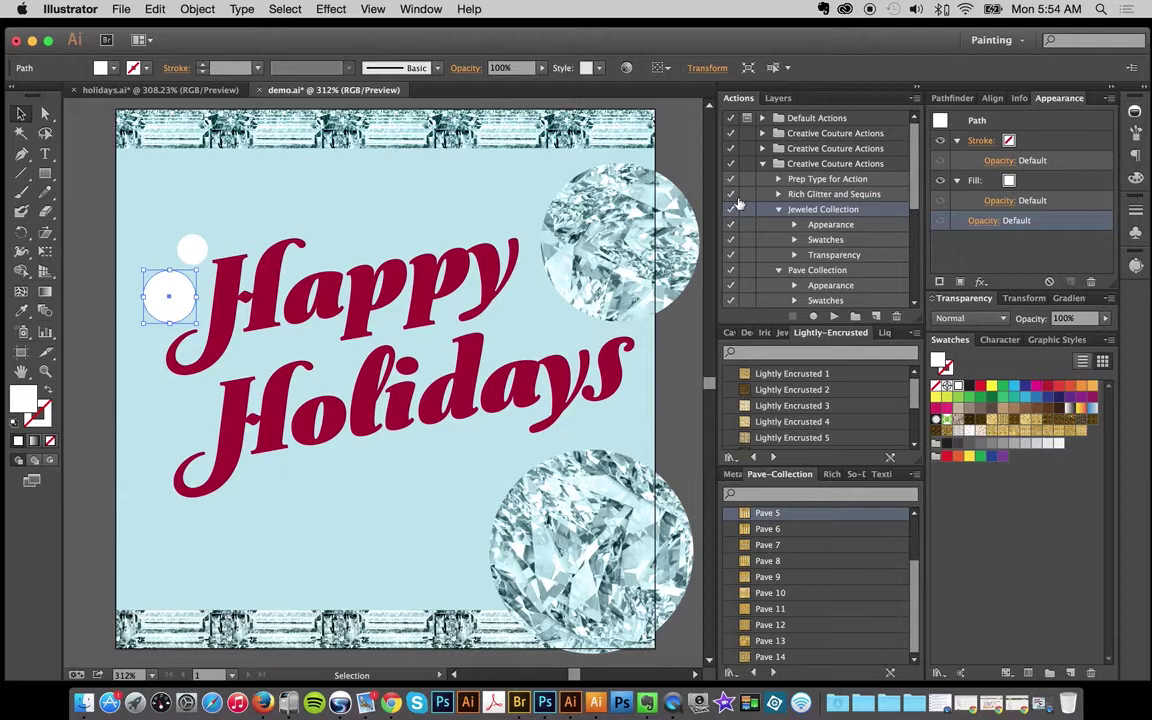
- Apply the Jeweled Collection effect to the white circle at upper left
left_click(140, 250)
left_click(167, 295)
scroll(165, 290, "down", 2)
scroll(163, 281, "up", 2)
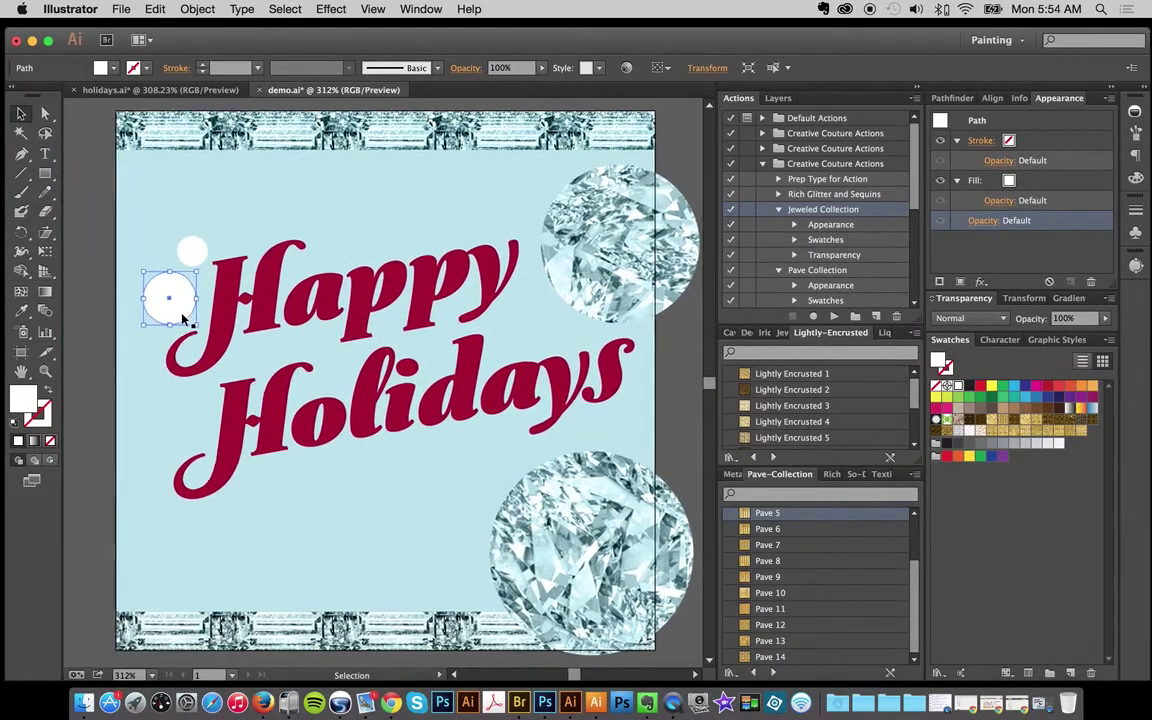
scroll(183, 318, "right", 1)
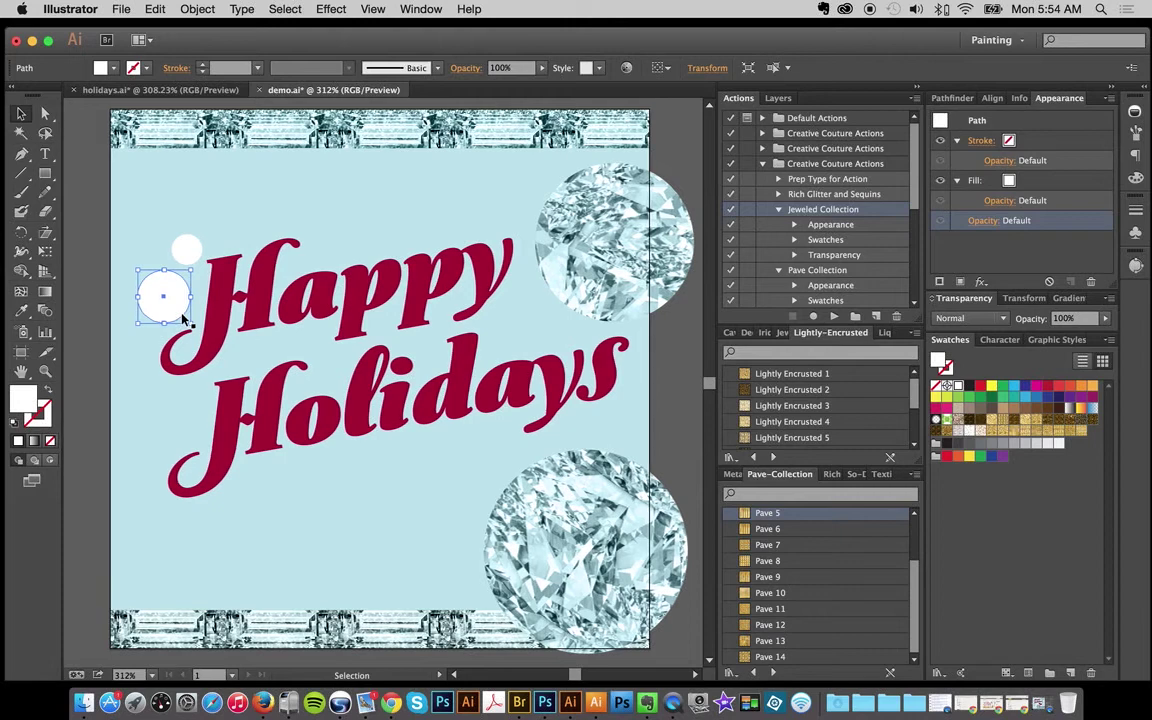
left_click(130, 250)
left_click(168, 295)
left_click(830, 318)
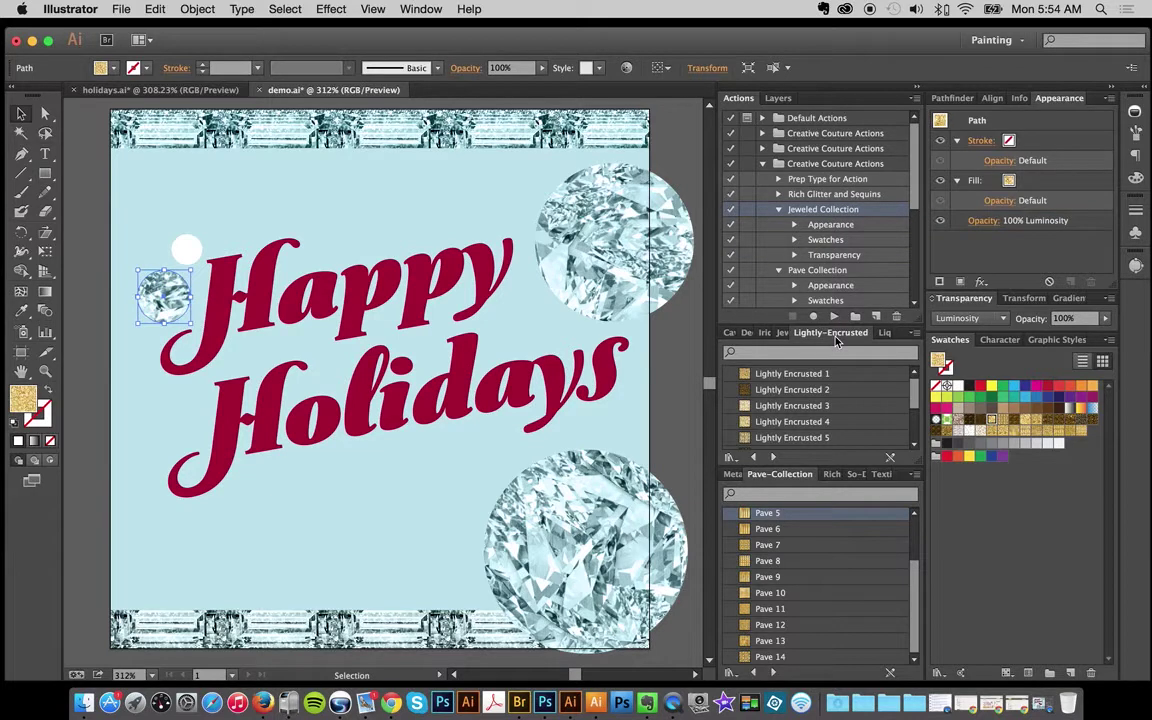
left_click(678, 158)
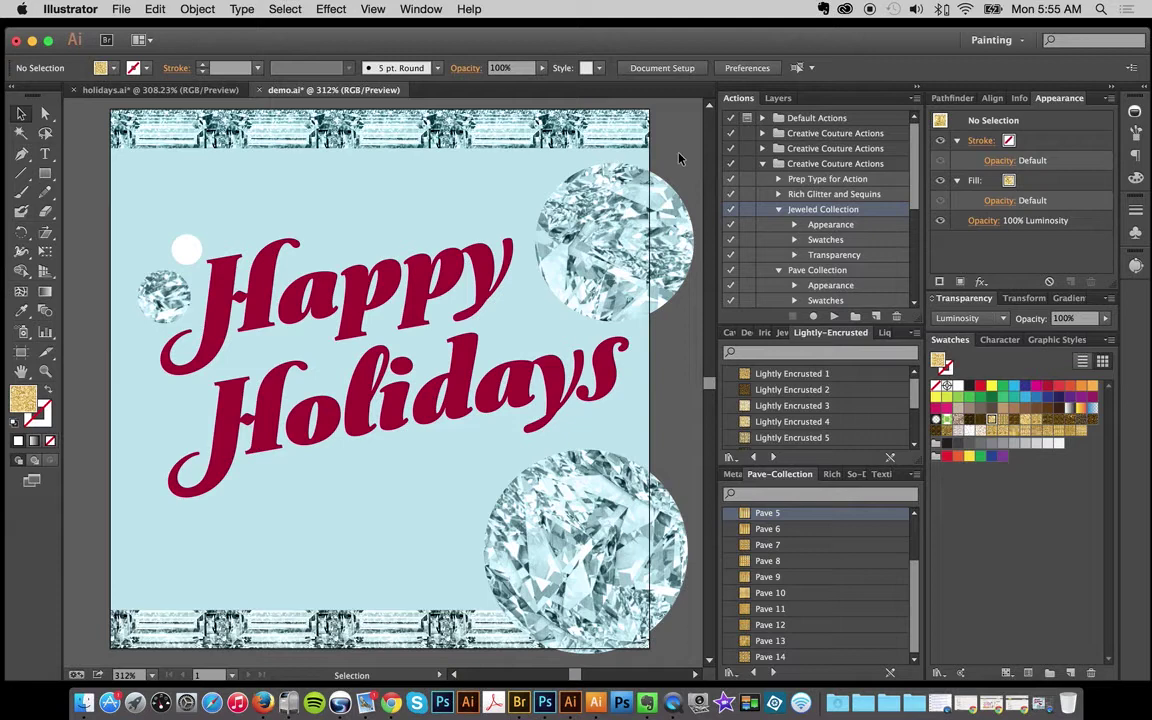
- Tint the smaller circle with the background light blue, then apply Jeweled Collection to it
left_click(1038, 182)
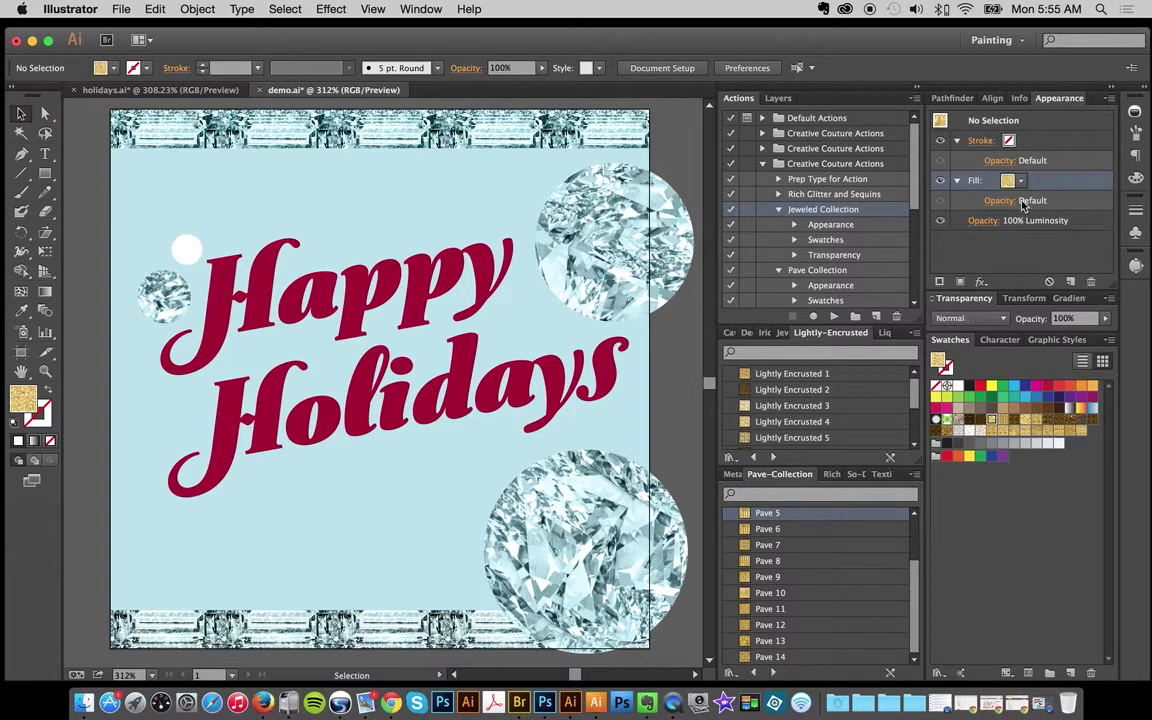
left_click(178, 249)
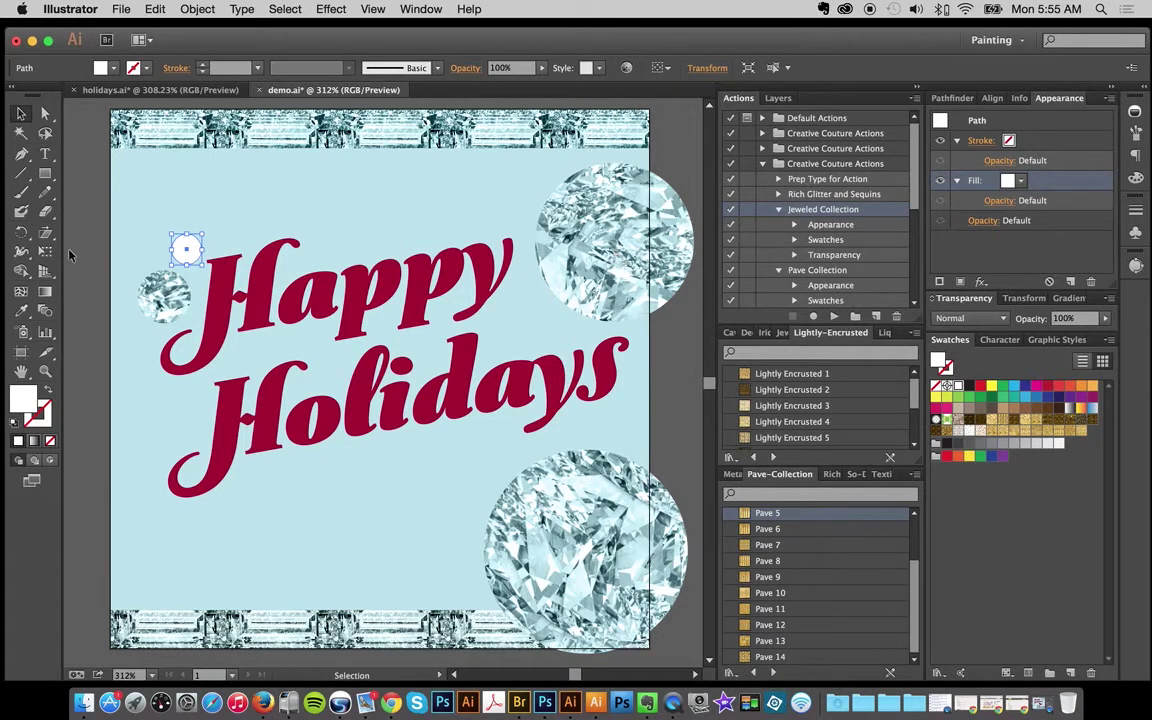
left_click(21, 310)
left_click(158, 232)
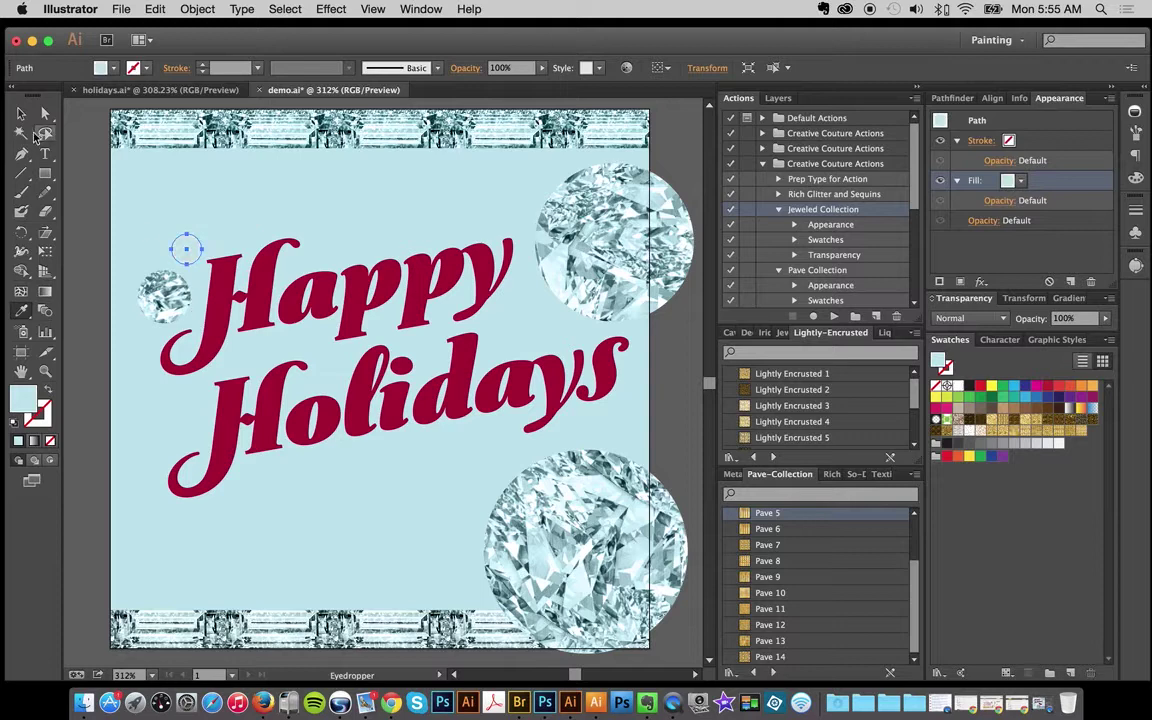
key("v")
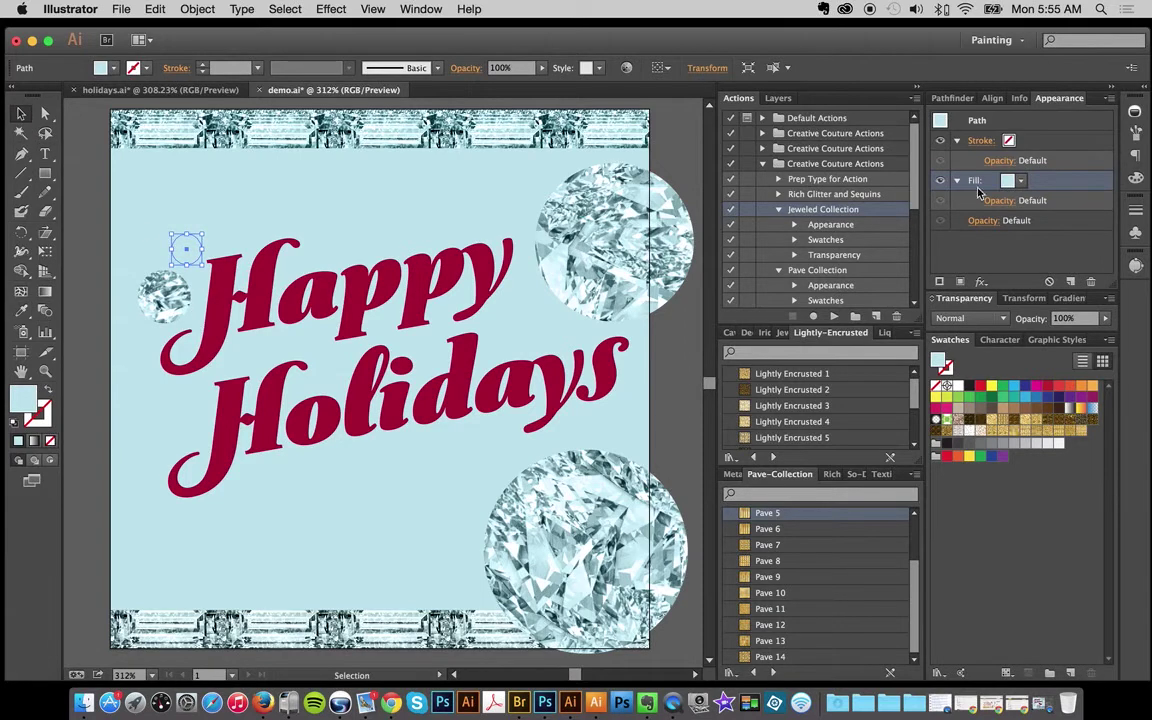
left_click(834, 316)
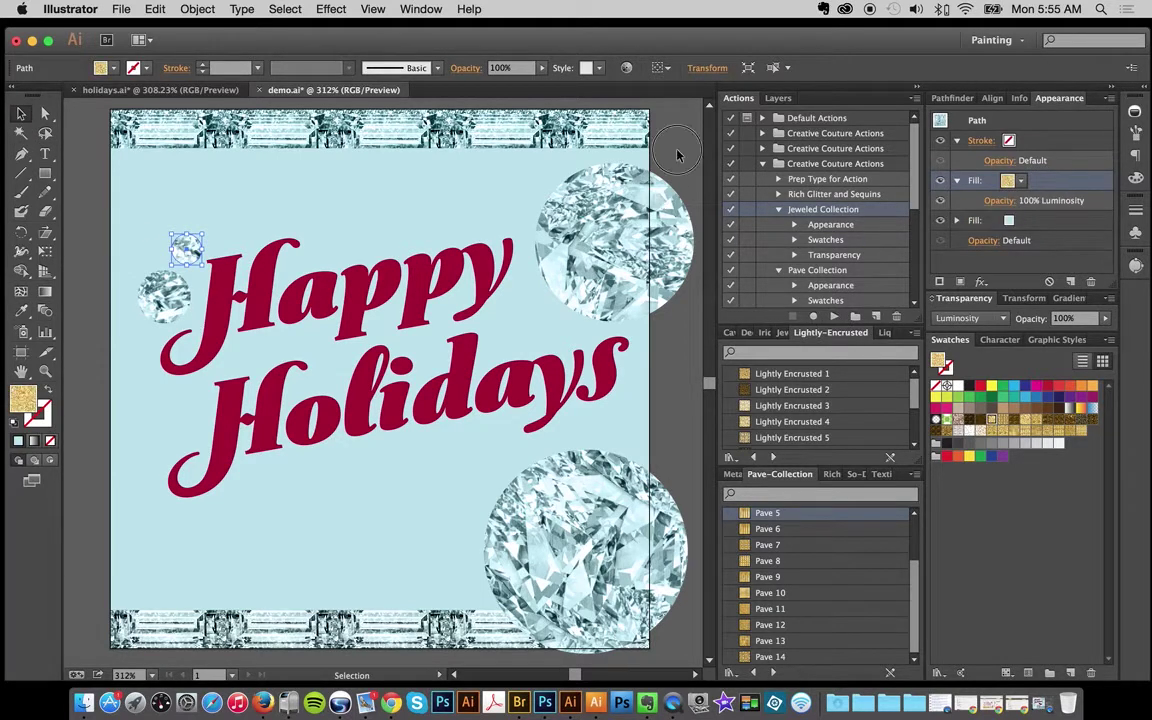
scroll(590, 240, "right", 1)
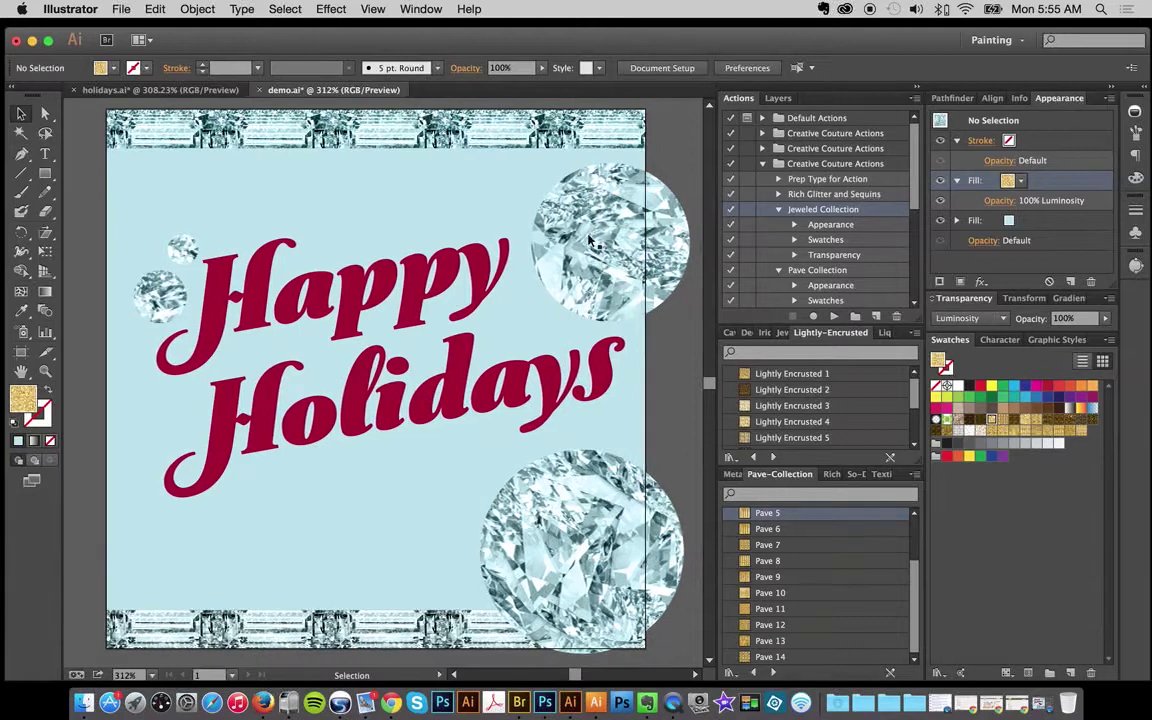
- Target the top-right circle's jeweled fill and swap it to Lightly Encrusted 8
left_click(588, 238)
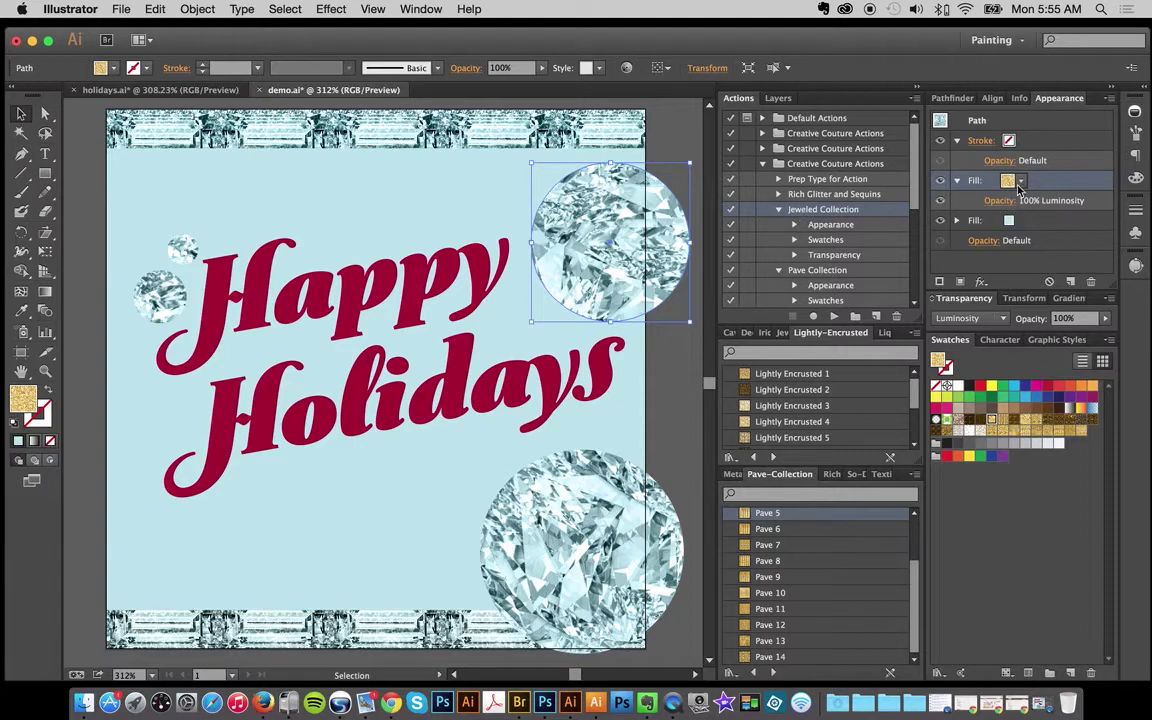
left_click_drag(1000, 182, 938, 176)
left_click(793, 376)
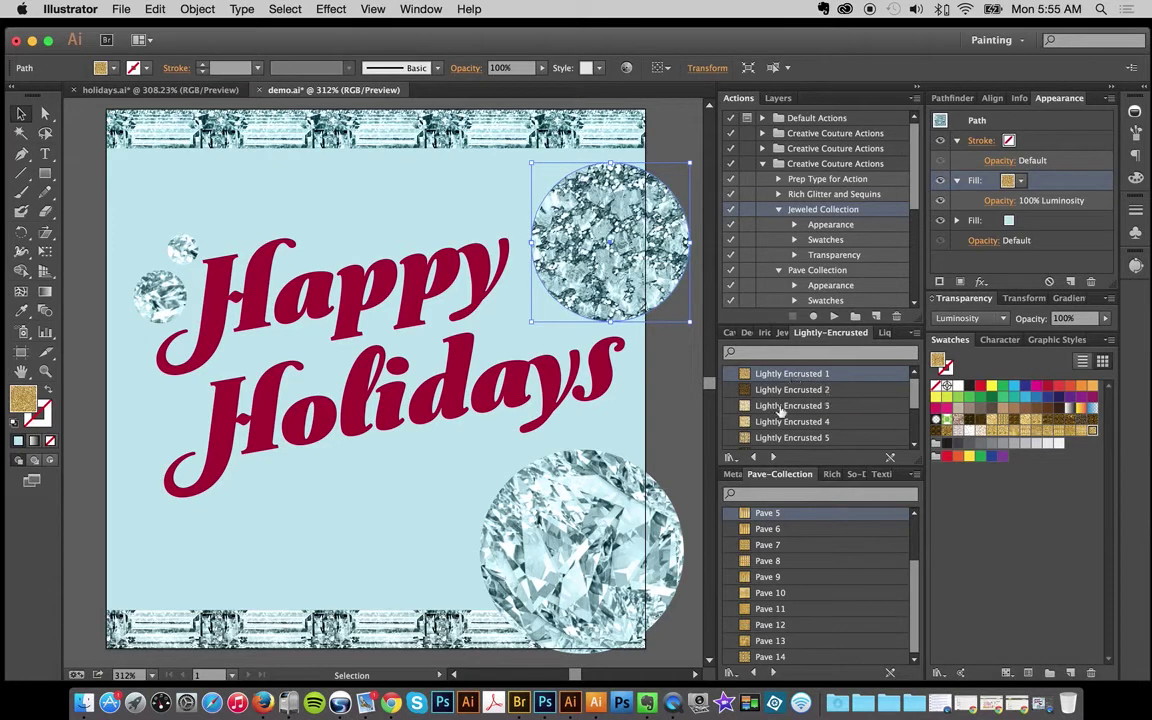
scroll(773, 432, "down", 3)
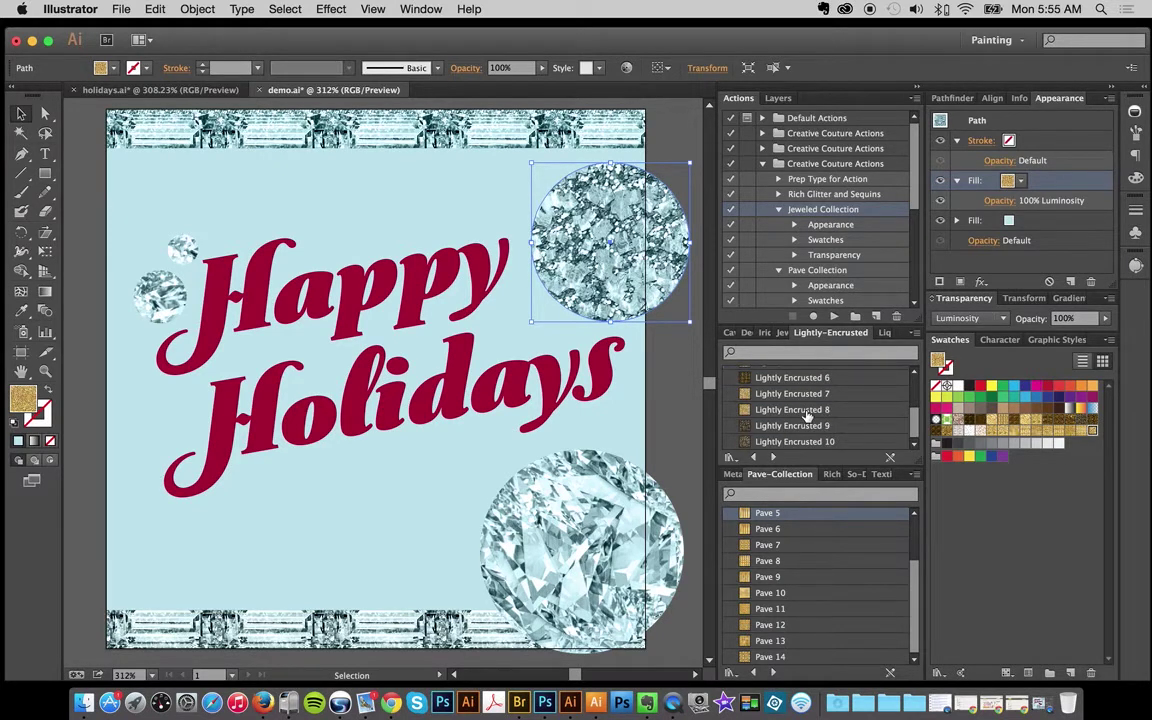
left_click(790, 409)
left_click(676, 401)
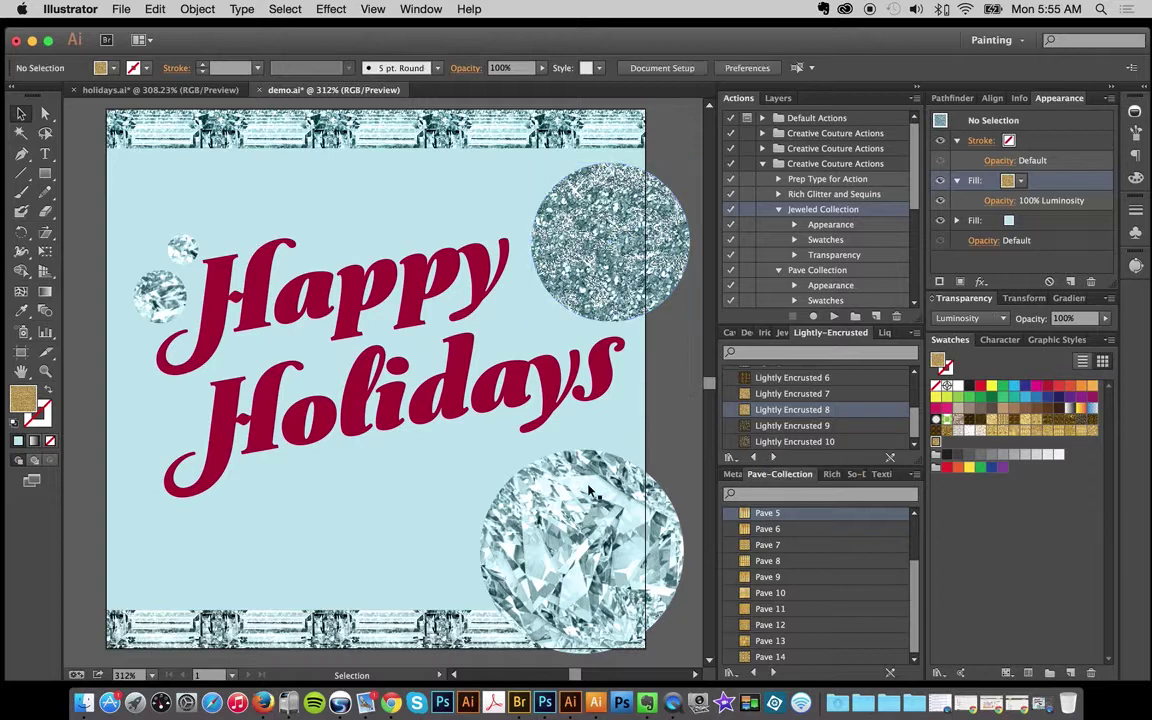
- Browse Iridescent Overlay and Caviar swatches, and try then undo gold Pave 9 on the bottom circle
left_click(522, 472)
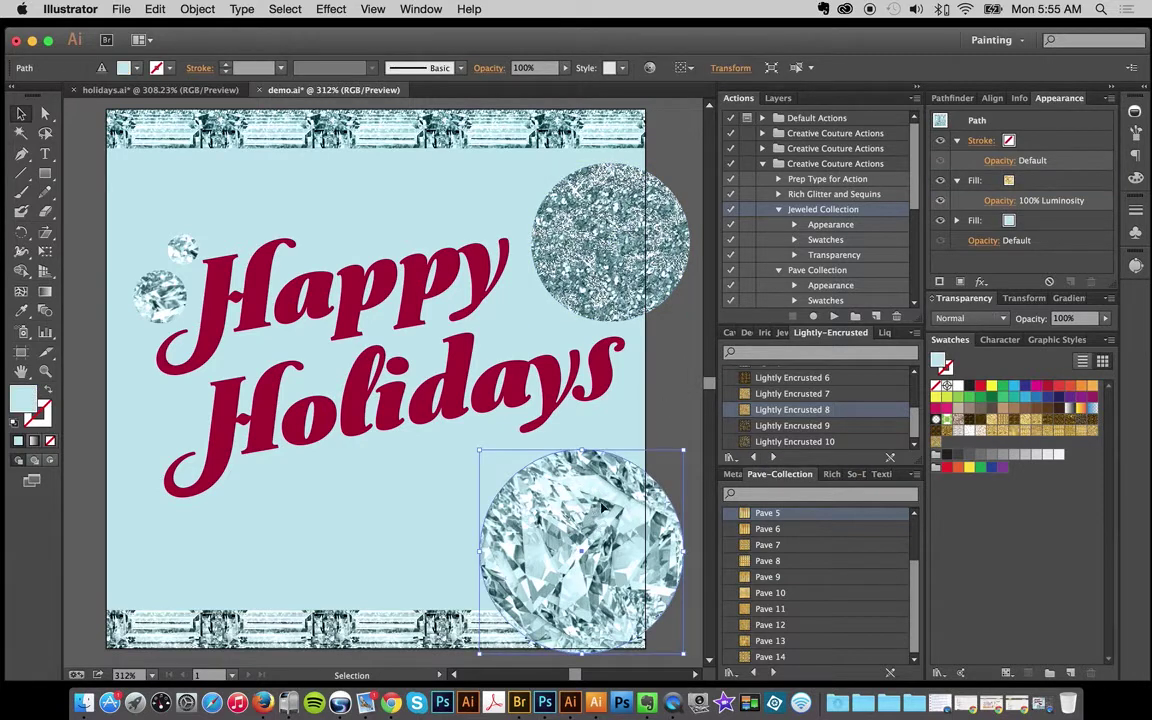
left_click(764, 332)
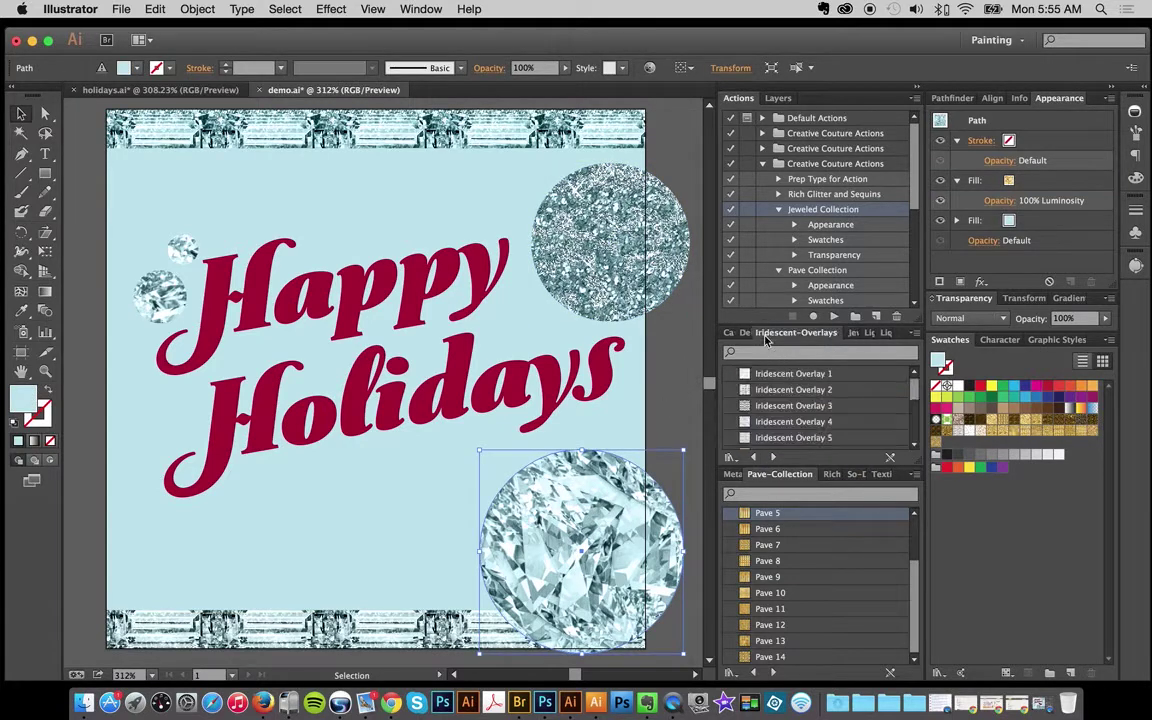
left_click(728, 332)
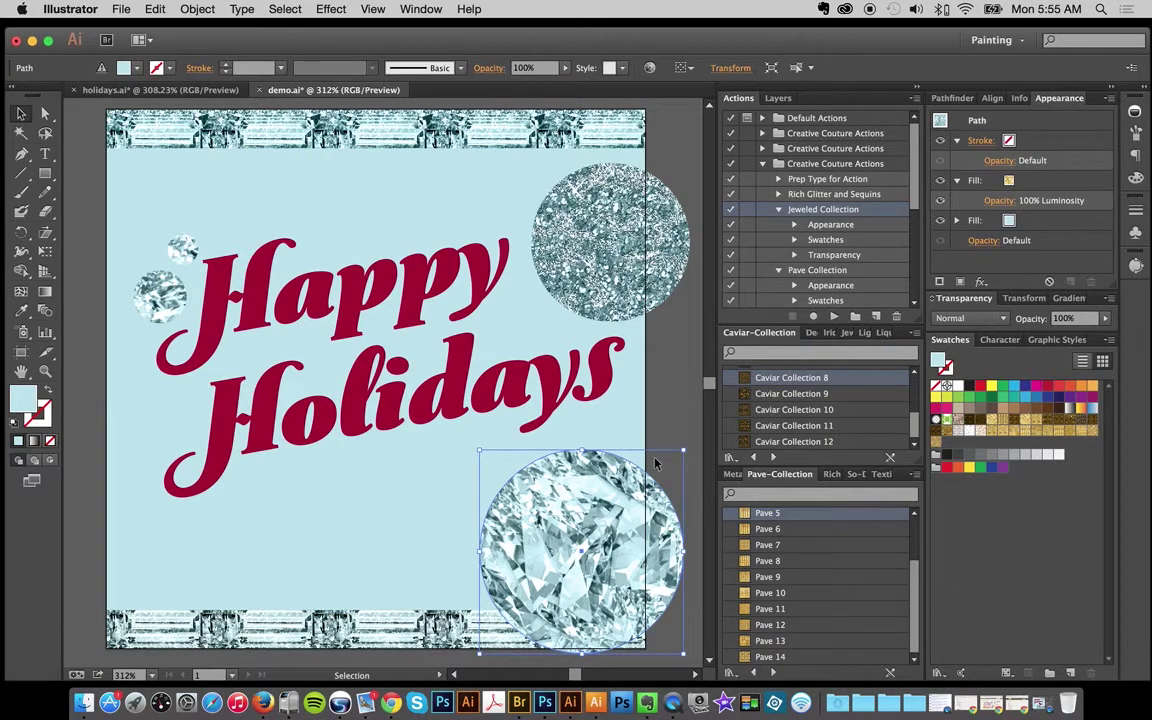
key("super+shift+a")
left_click(598, 537)
left_click(768, 577)
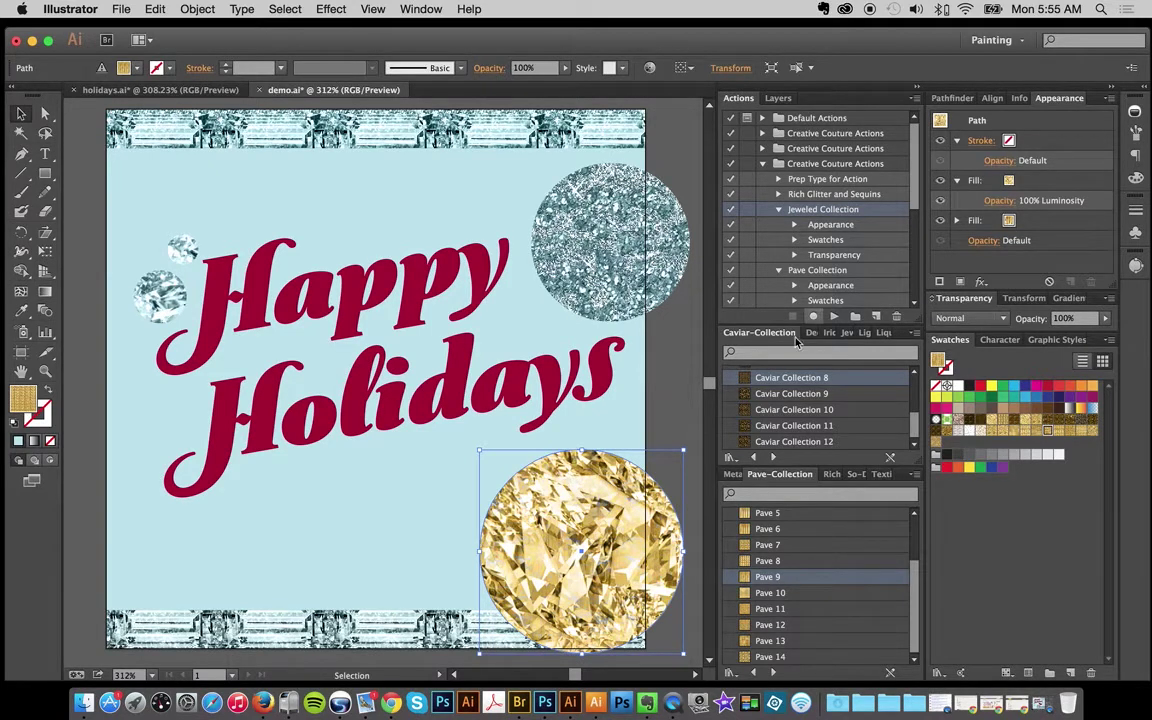
key("super+z")
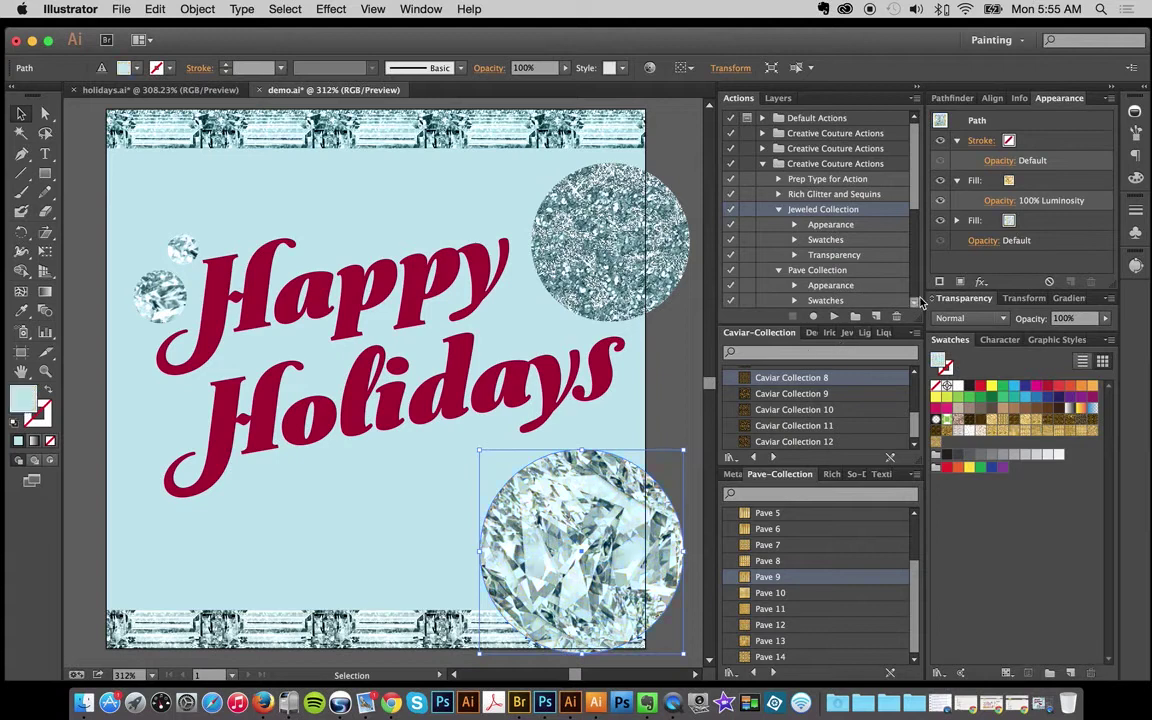
left_click(648, 420)
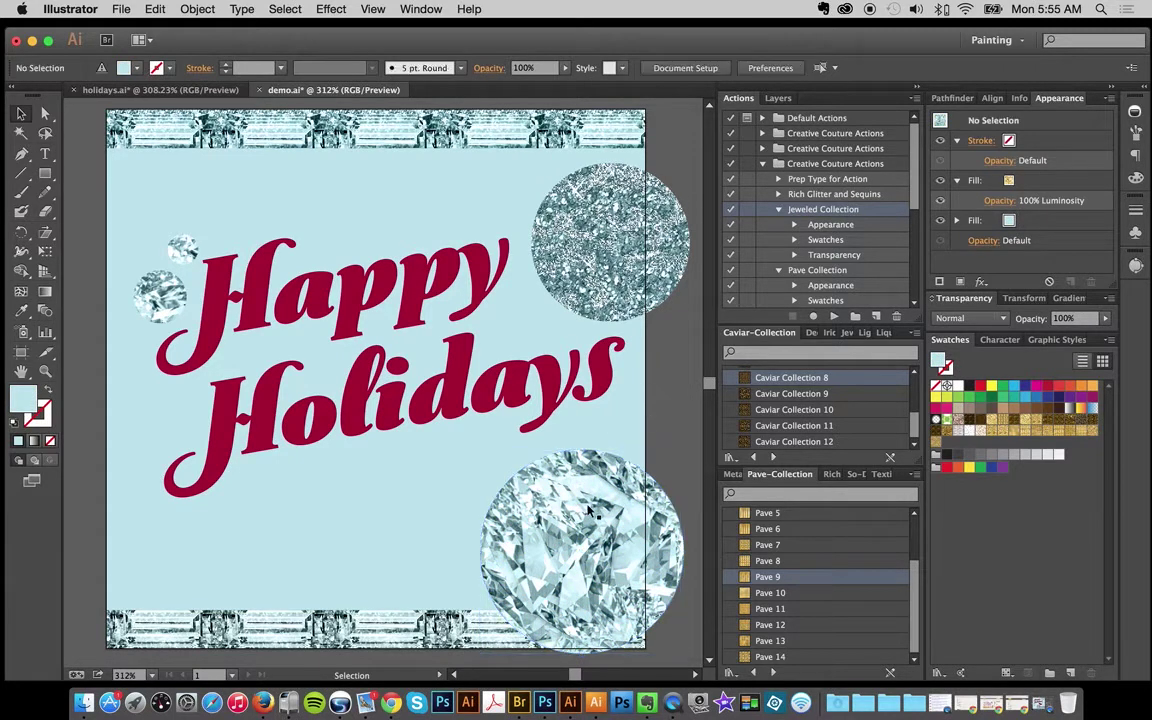
left_click(527, 537)
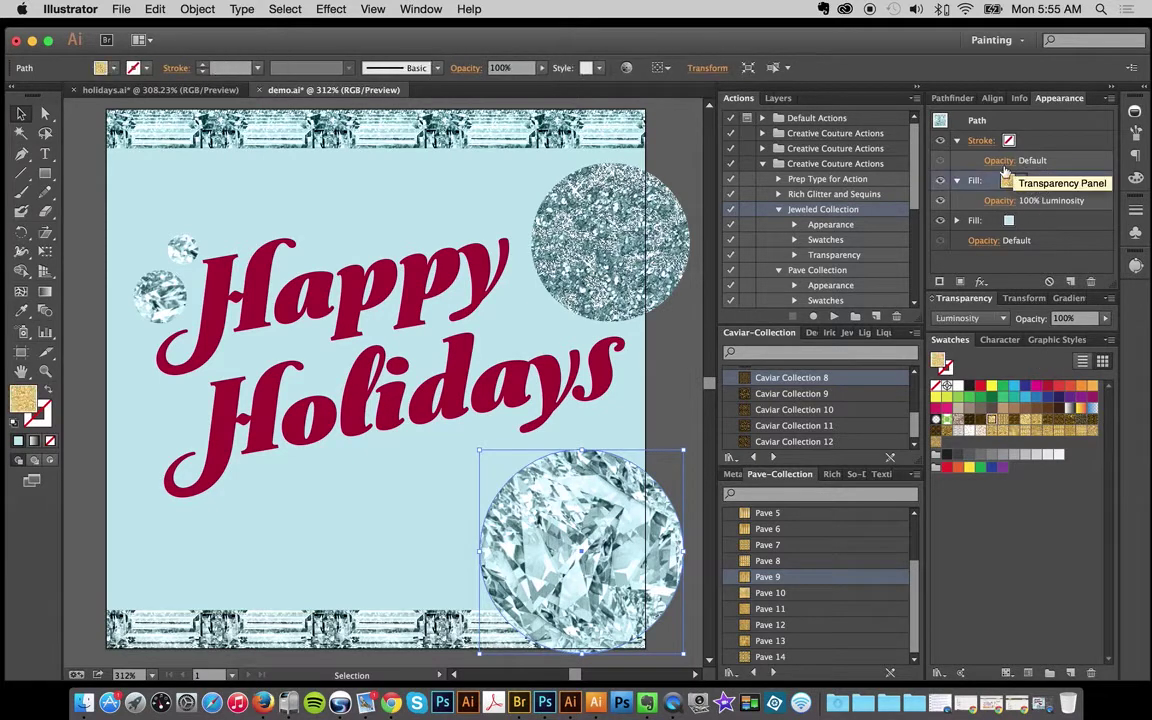
- Target the bottom circle's upper fill and, after trying Pave 5, 12 and 11, apply Pave 14
left_click(980, 220)
left_click(950, 181)
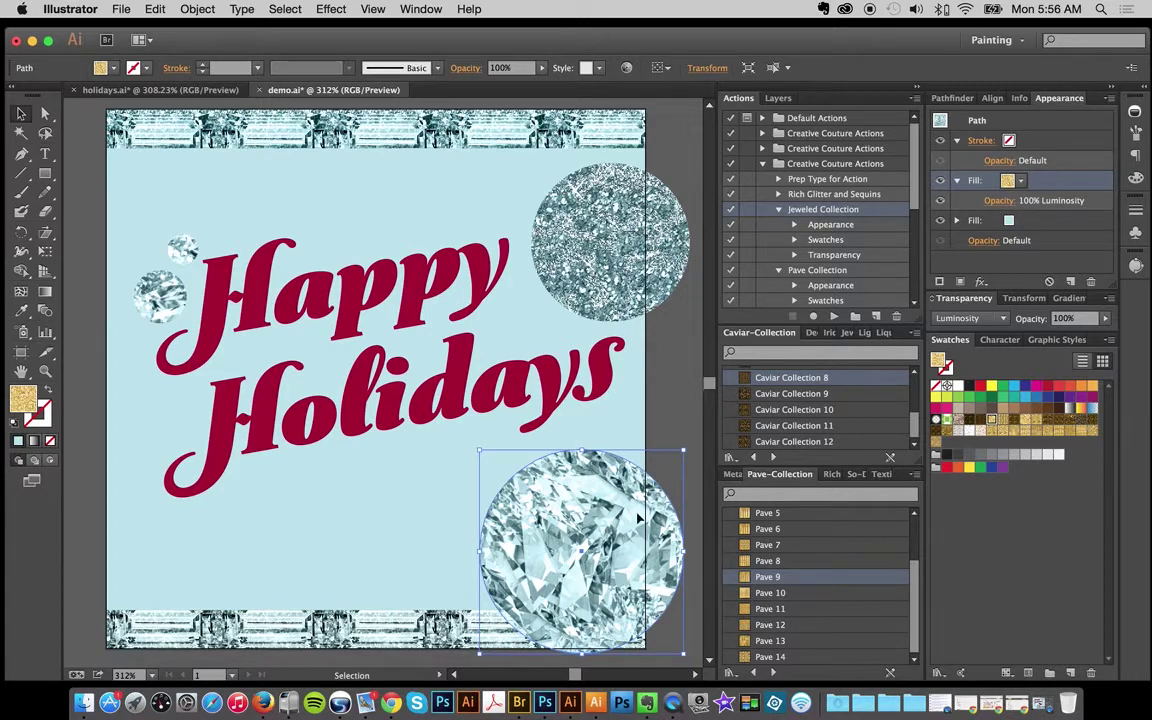
left_click(658, 404)
left_click(590, 516)
left_click(815, 514)
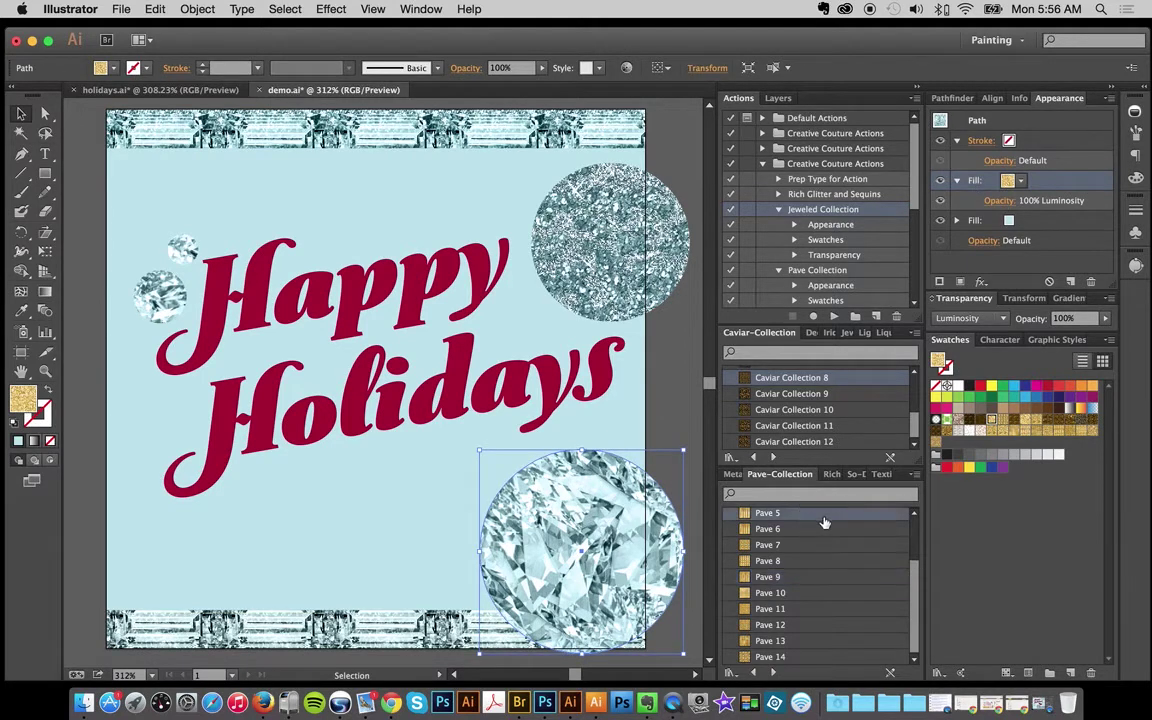
left_click(798, 626)
left_click(798, 609)
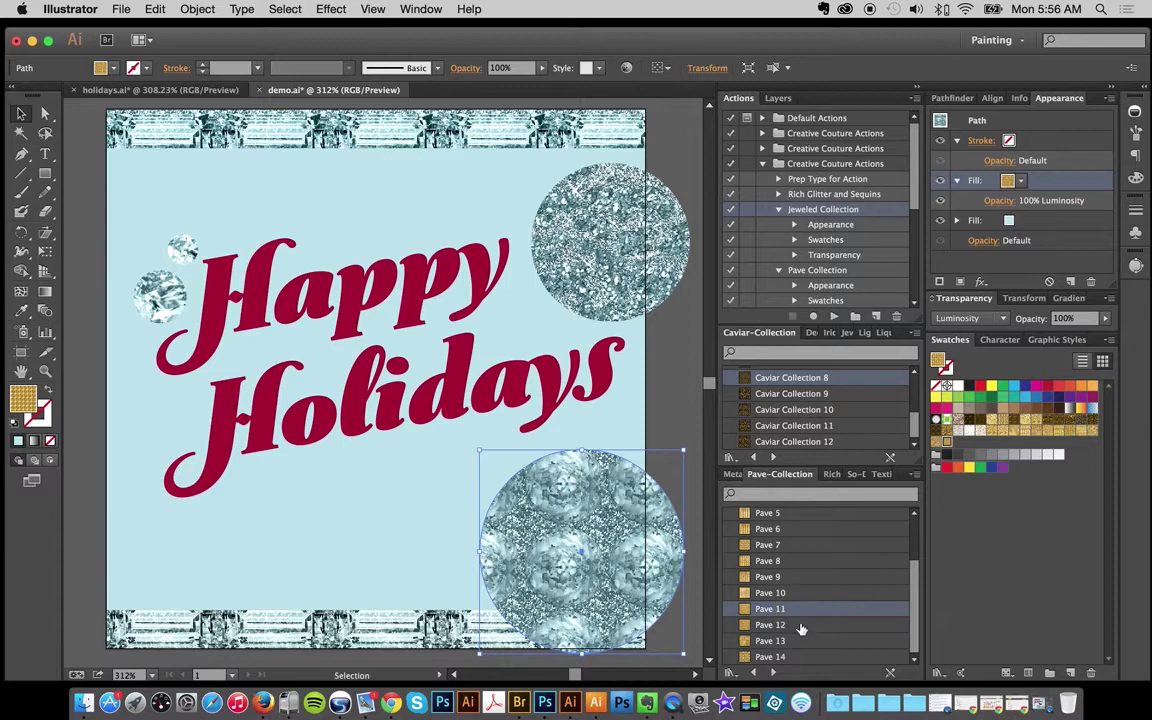
left_click(788, 657)
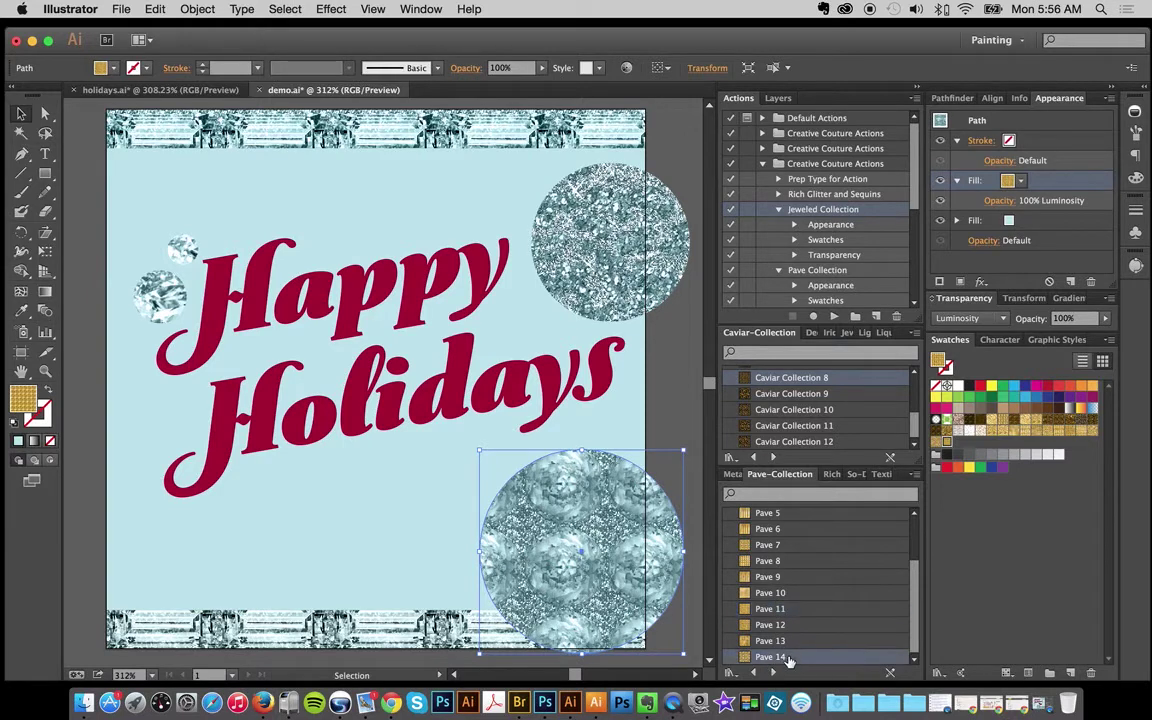
left_click(684, 460)
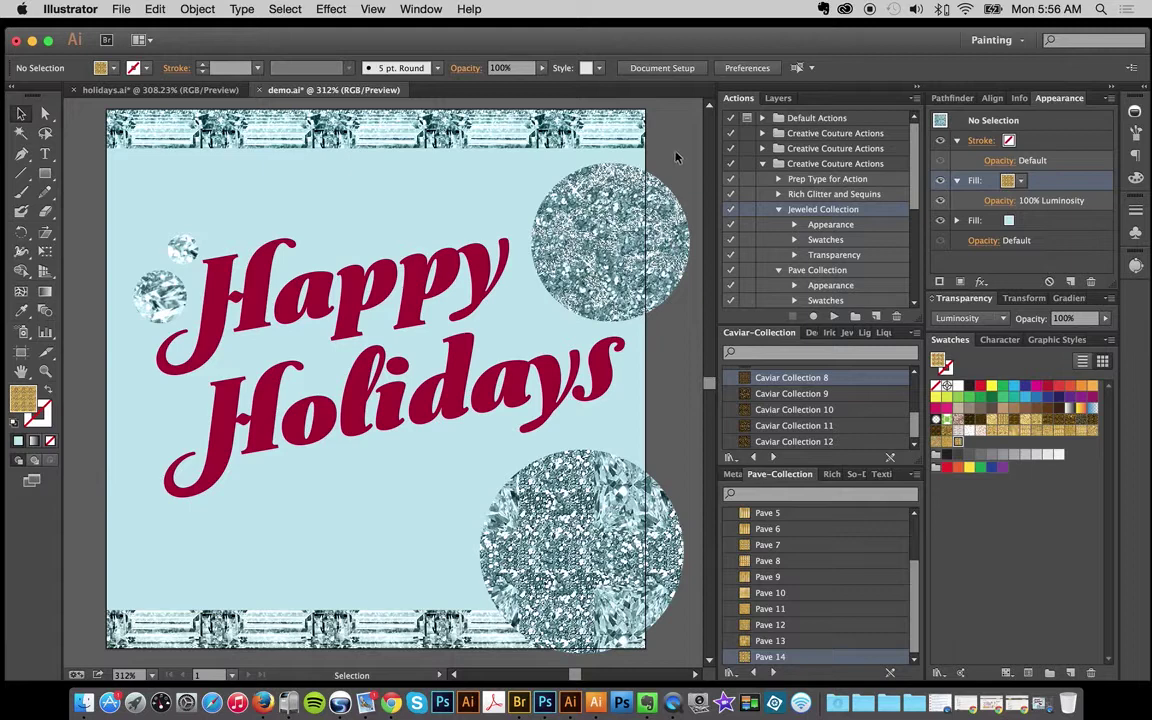
- Collapse the jewel action sets and play Prep Type for Action on the word Happy
left_click(781, 209)
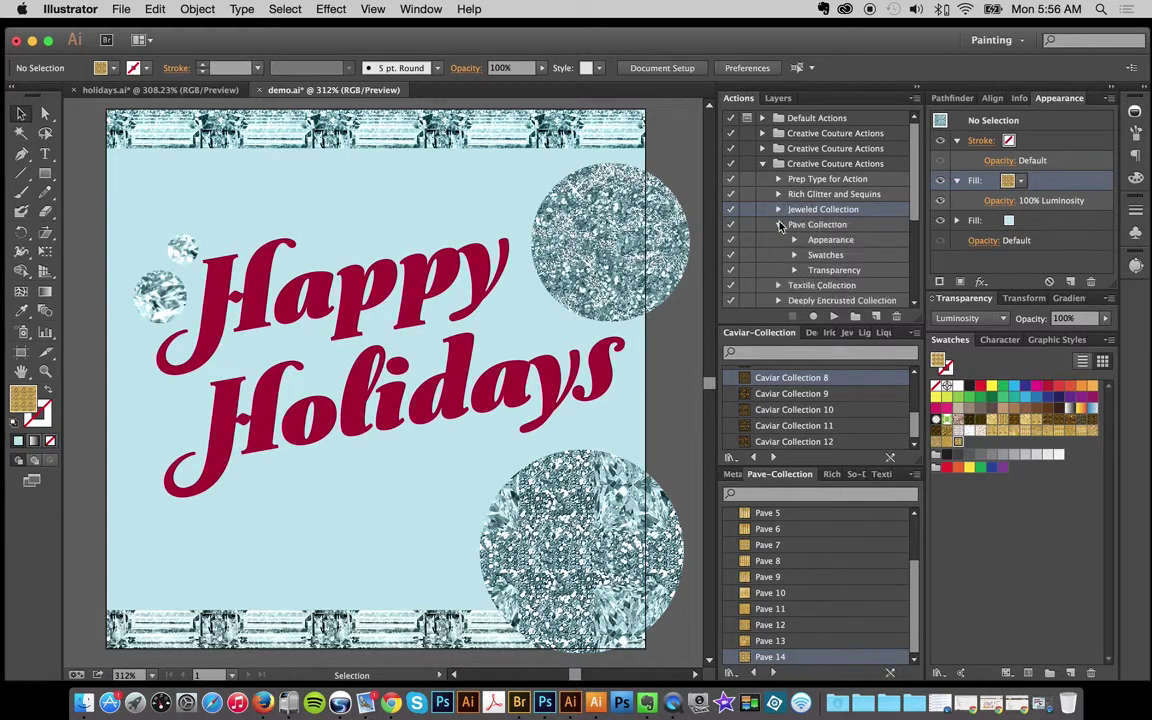
left_click(779, 224)
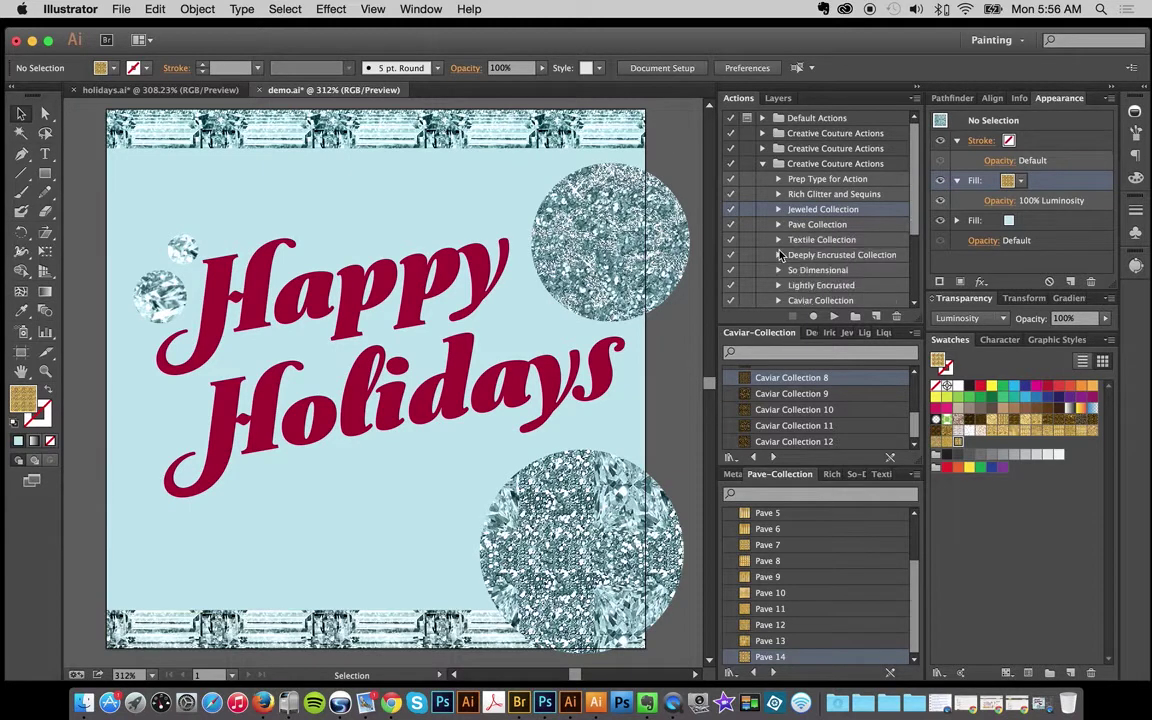
left_click(347, 304)
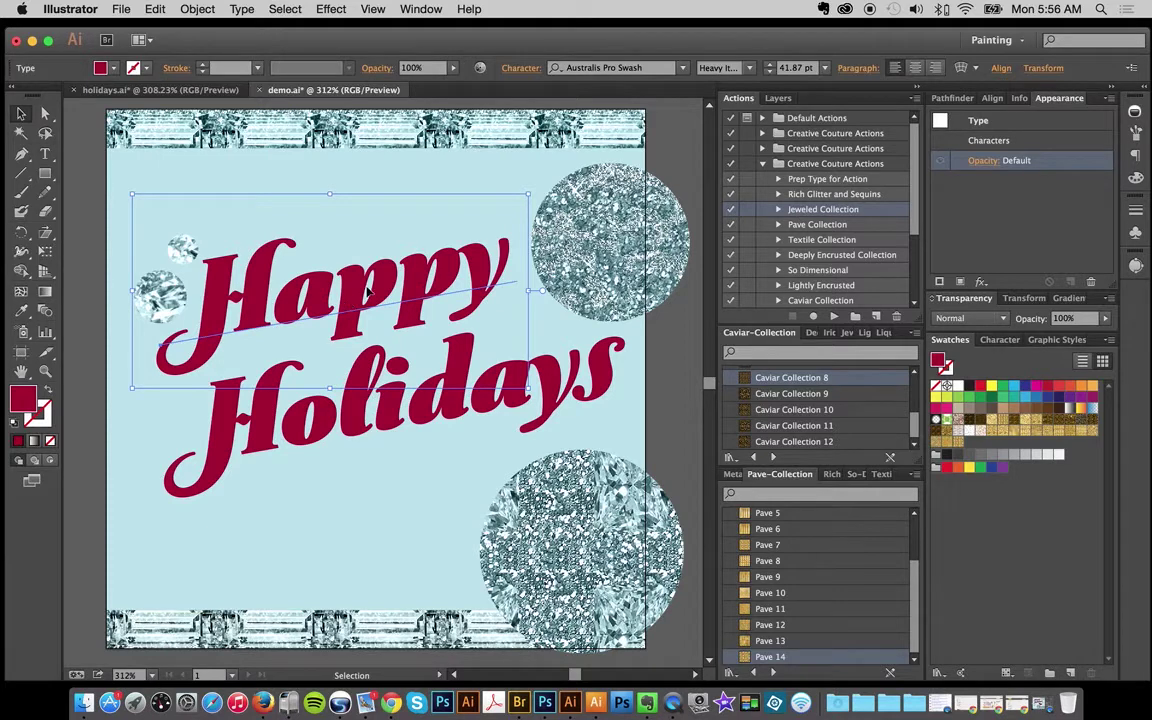
left_click(663, 152)
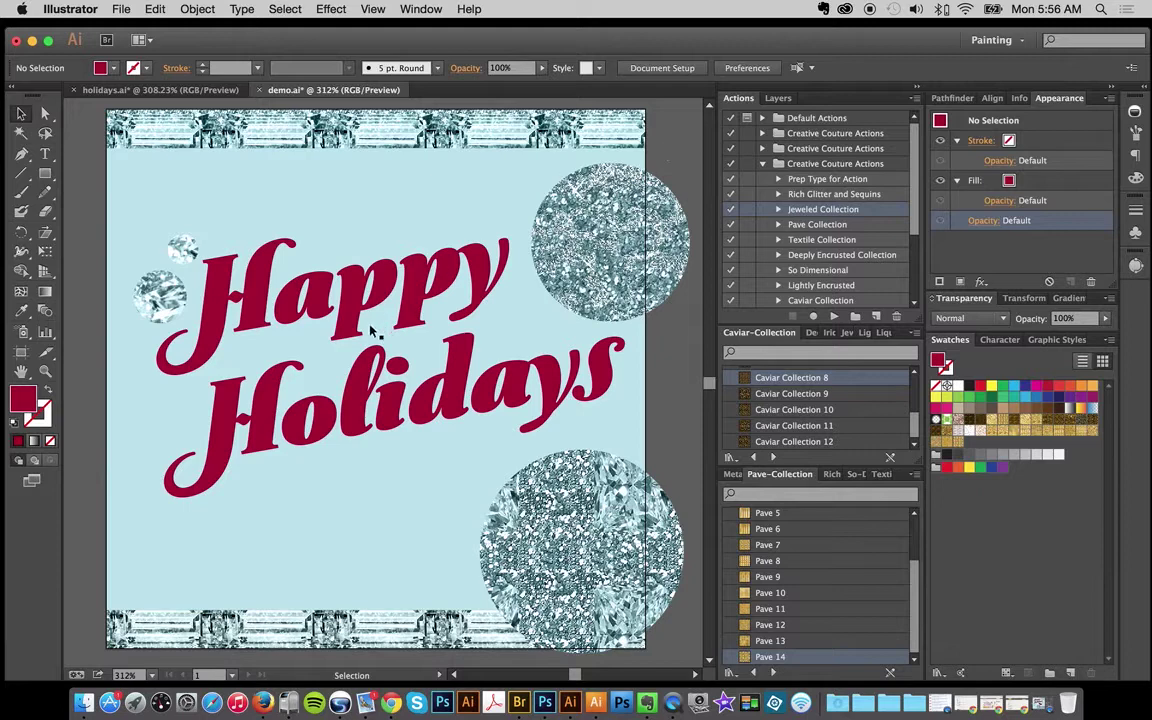
left_click(354, 295)
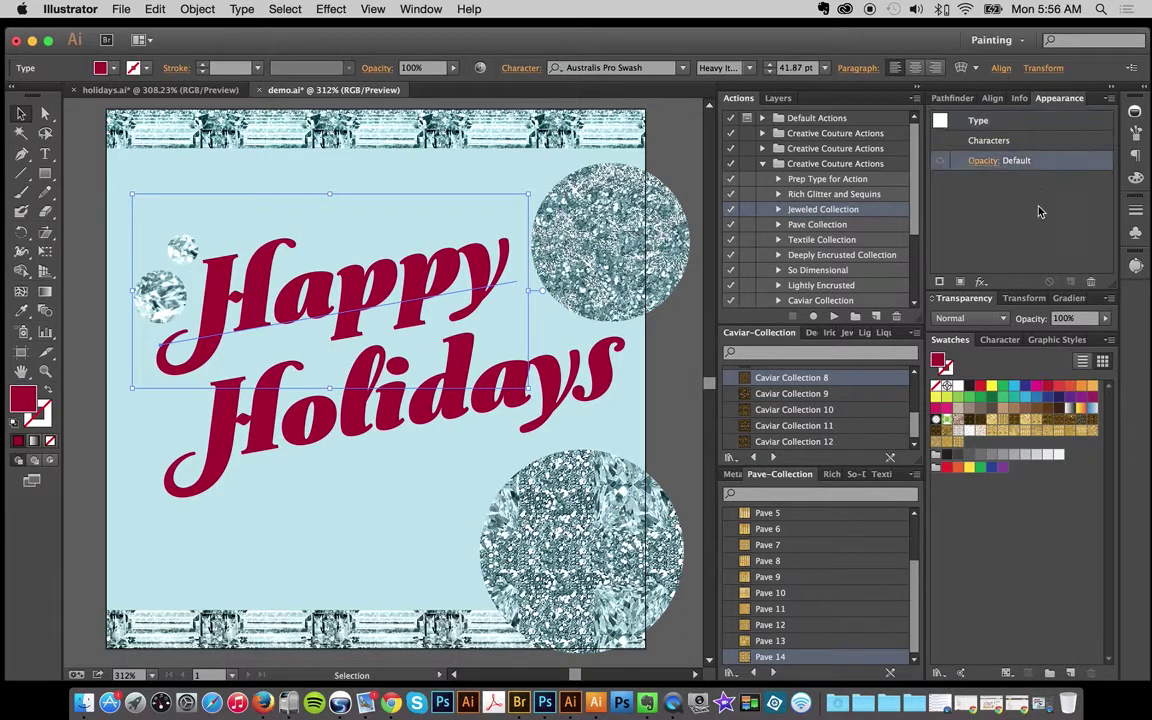
left_click(816, 180)
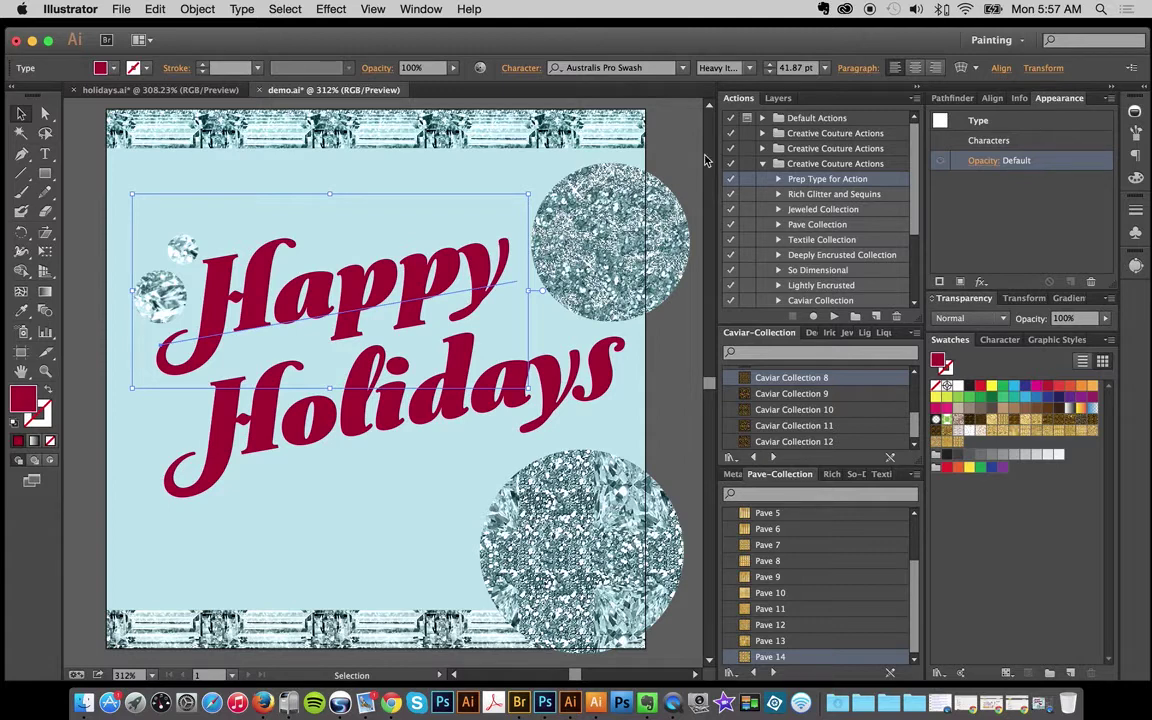
left_click(612, 132)
left_click(430, 355)
left_click(833, 318)
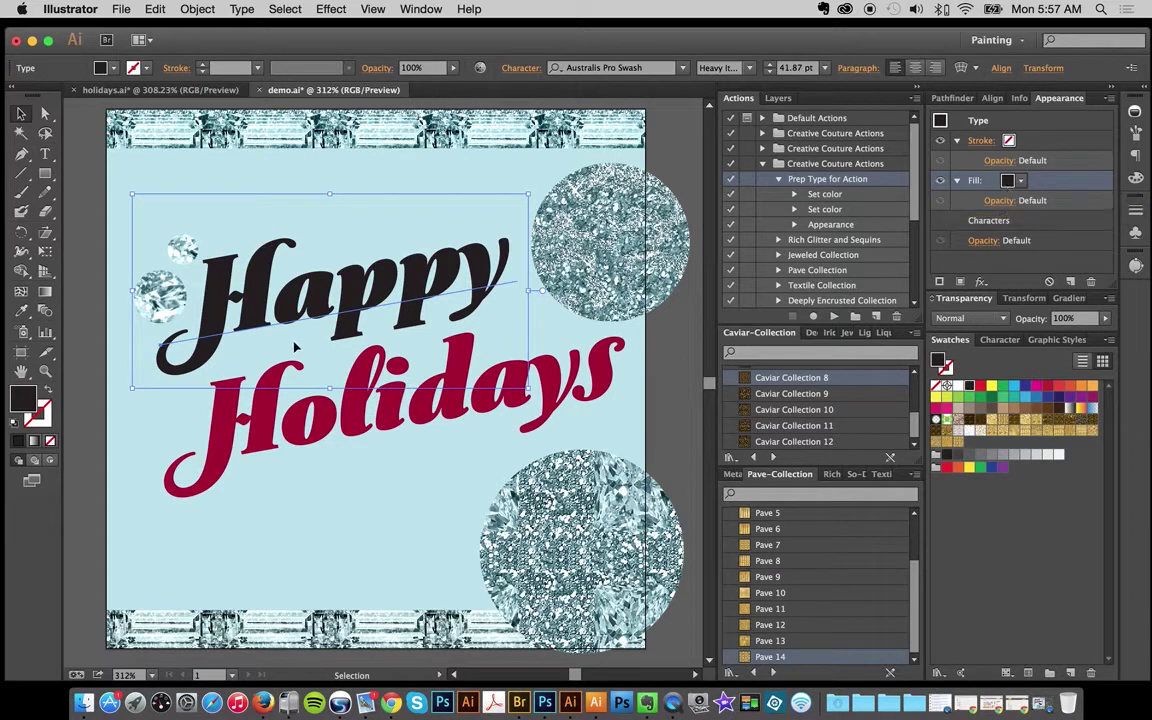
- Eyedropper the red of Holidays onto Happy and check its stroke and fill
left_click(21, 310)
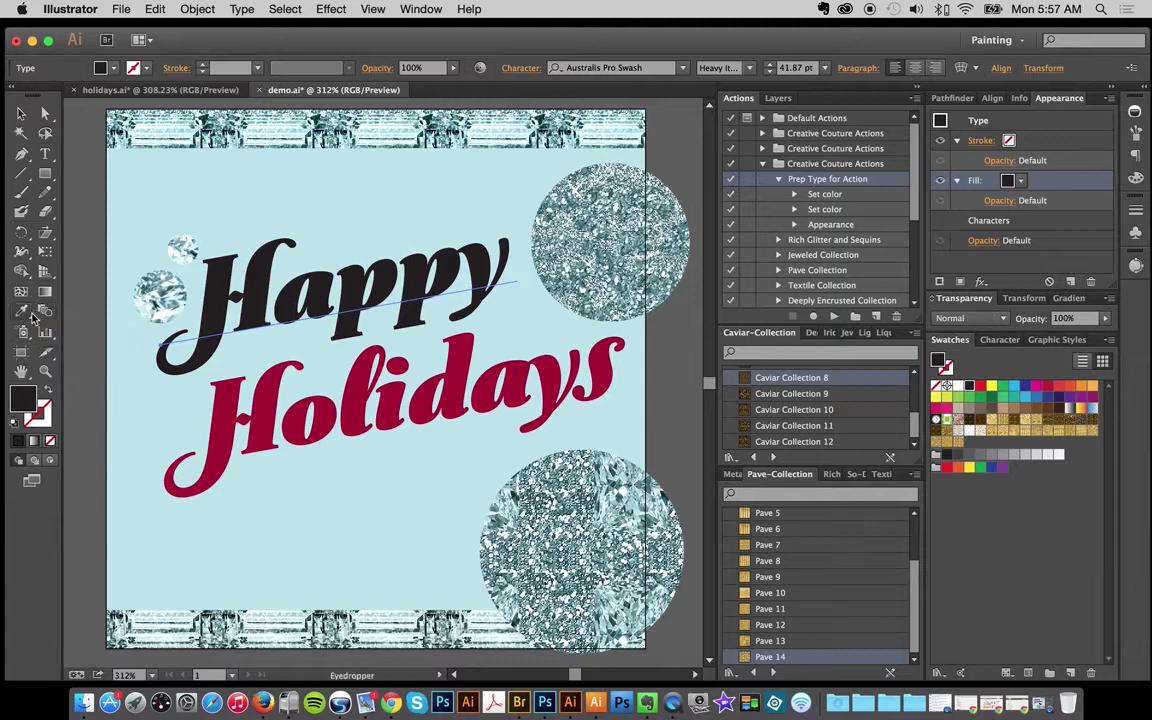
left_click(230, 406)
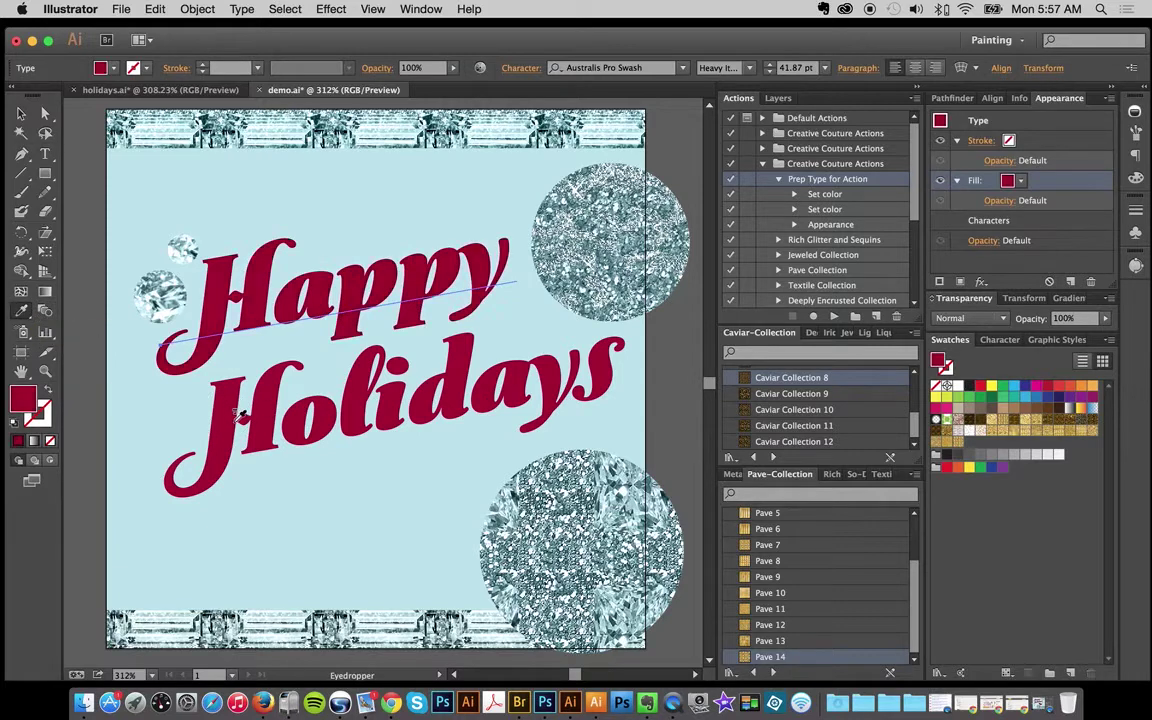
key("v")
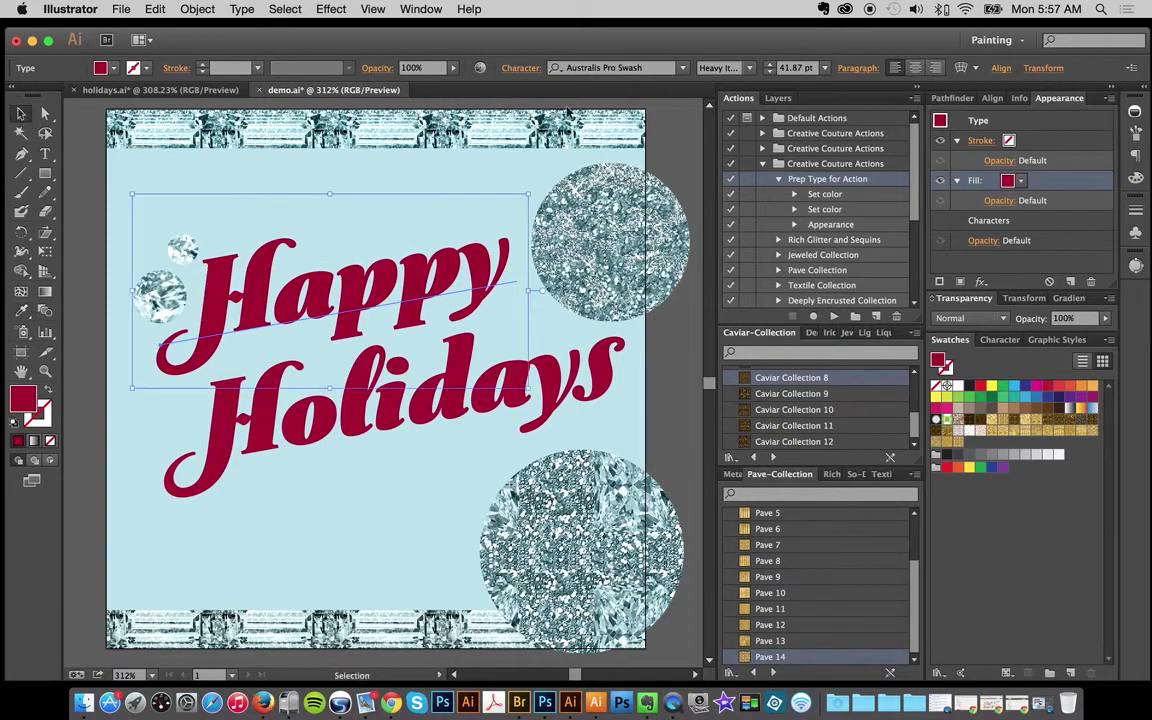
left_click(1040, 141)
left_click(1046, 182)
left_click(611, 137)
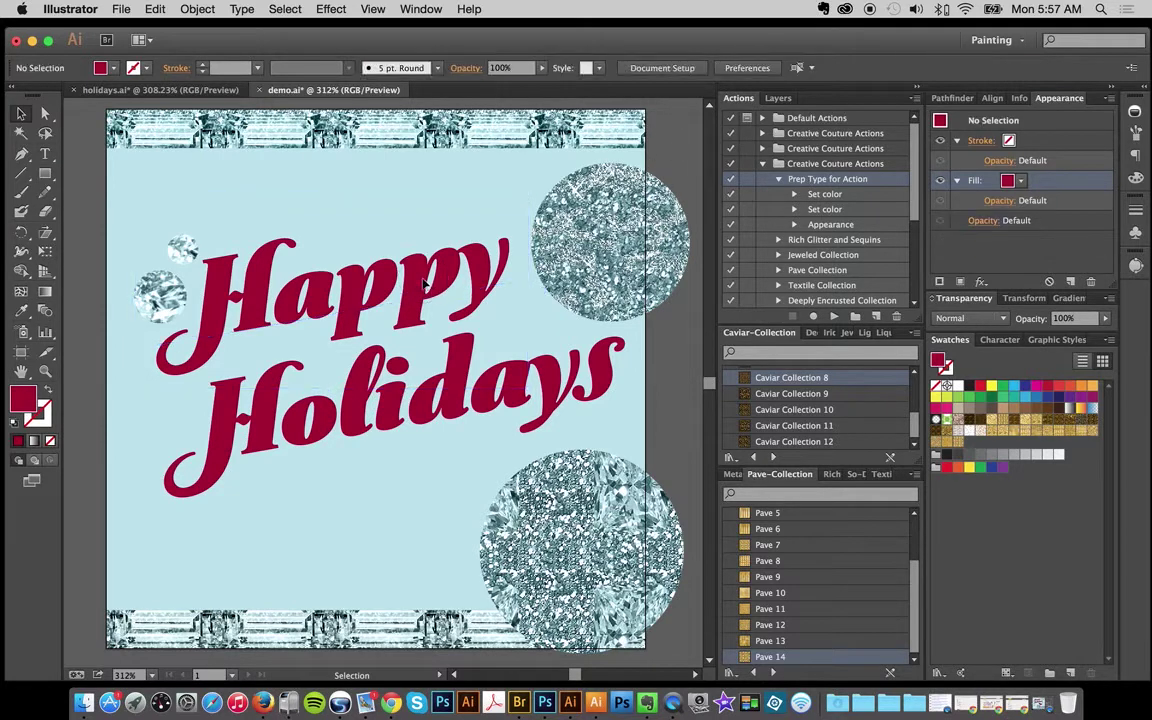
- Run the Rich Glitter and Sequins action on the Happy text, then deselect
left_click(395, 258)
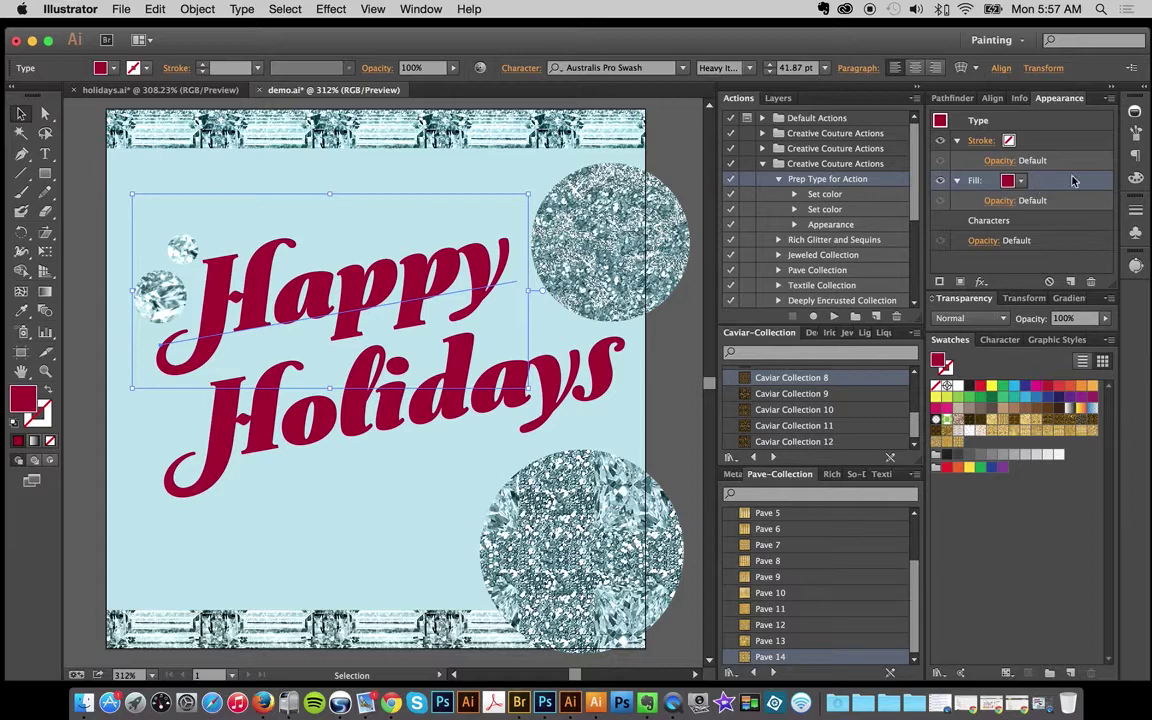
left_click(823, 245)
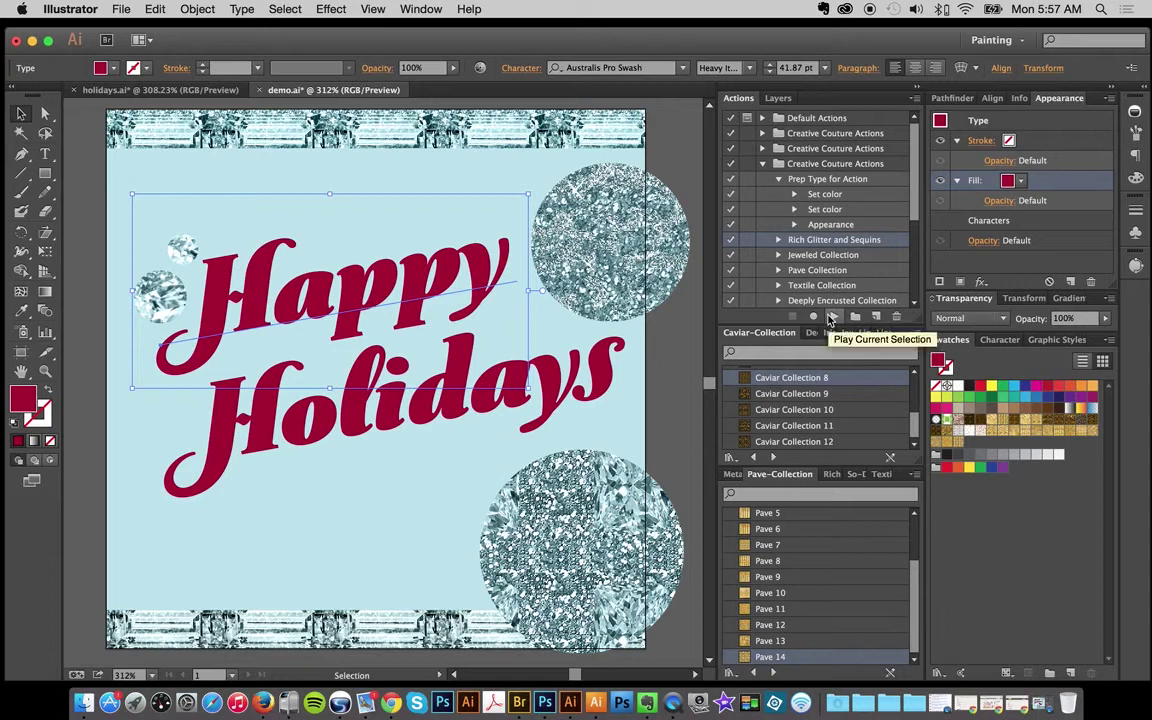
left_click(829, 318)
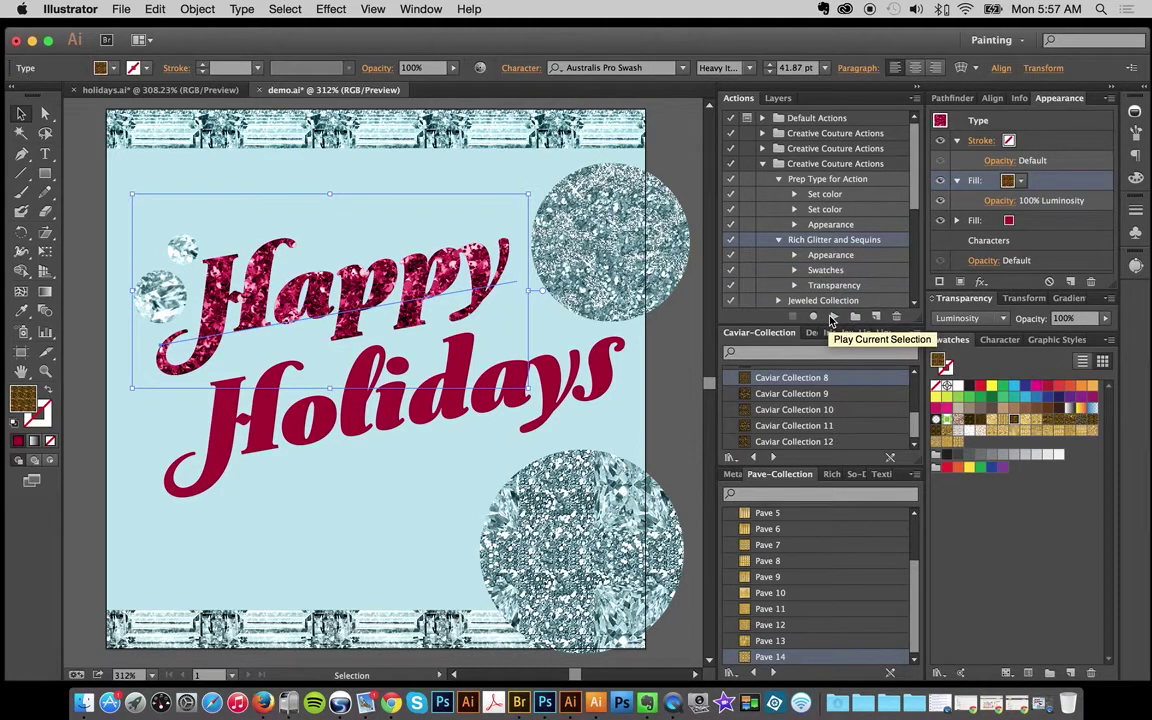
left_click(669, 165)
- Reselect Happy and browse the Deeply-Encrusted, Caviar, Jeweled, Lightly-Encrusted and Liquid-Metals swatch libraries
left_click(412, 243)
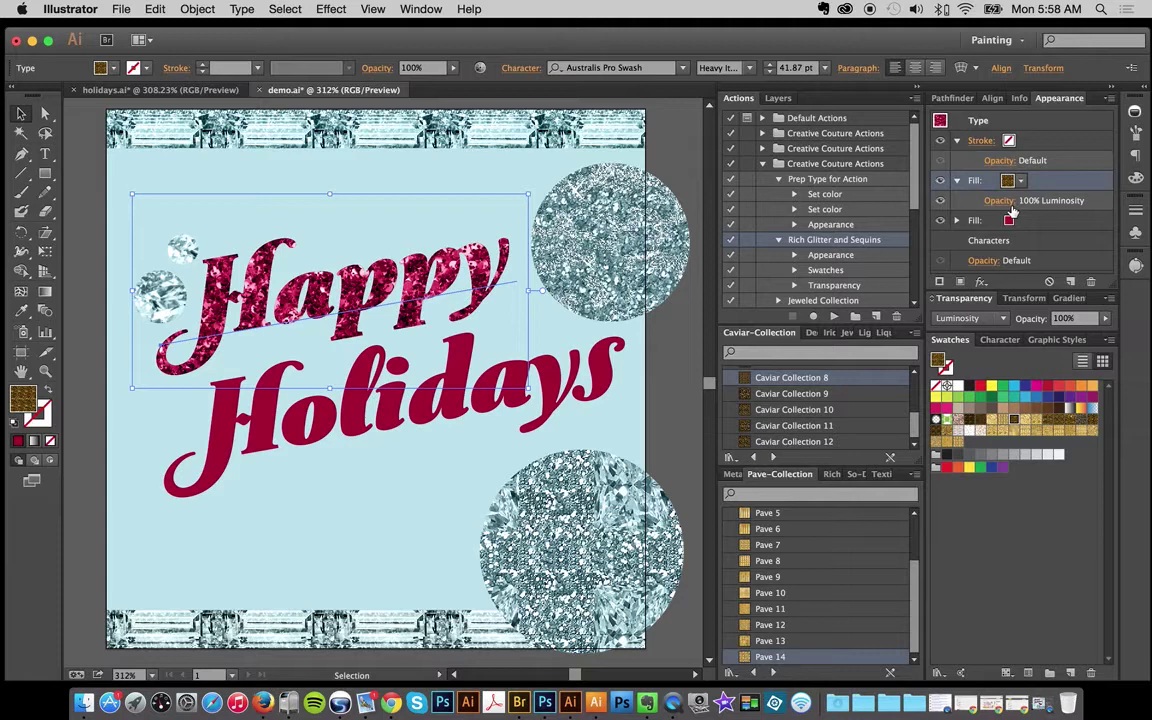
left_click(916, 334)
left_click(983, 334)
left_click(771, 457)
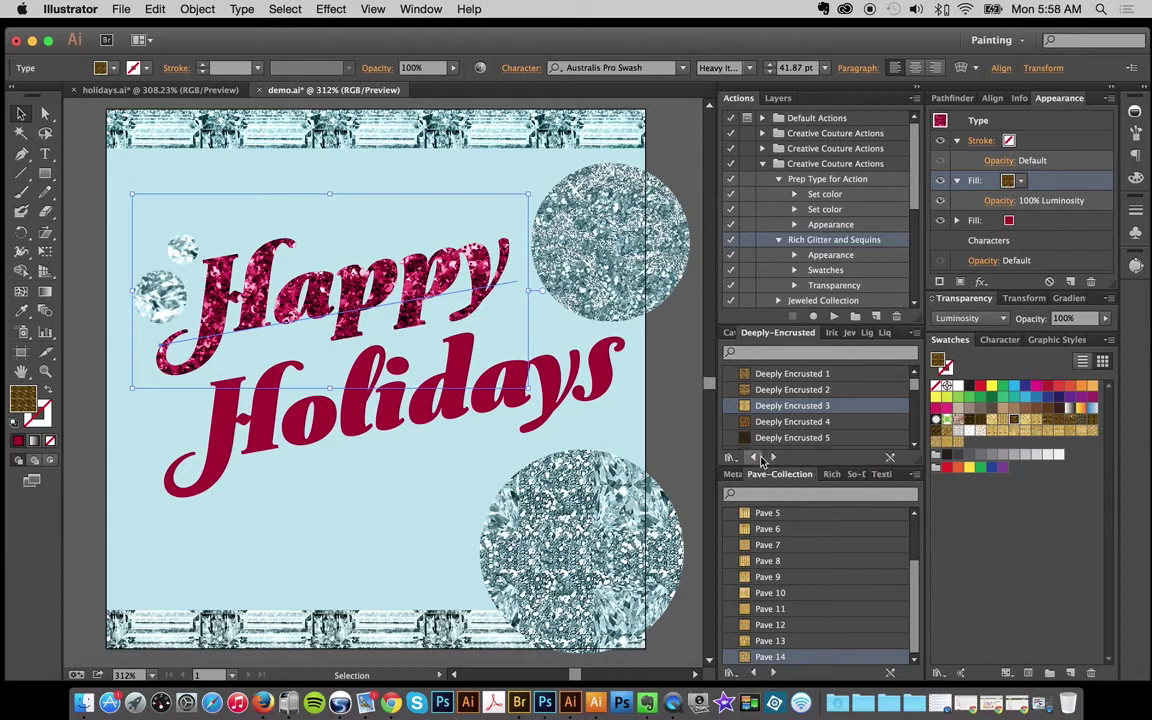
left_click(754, 459)
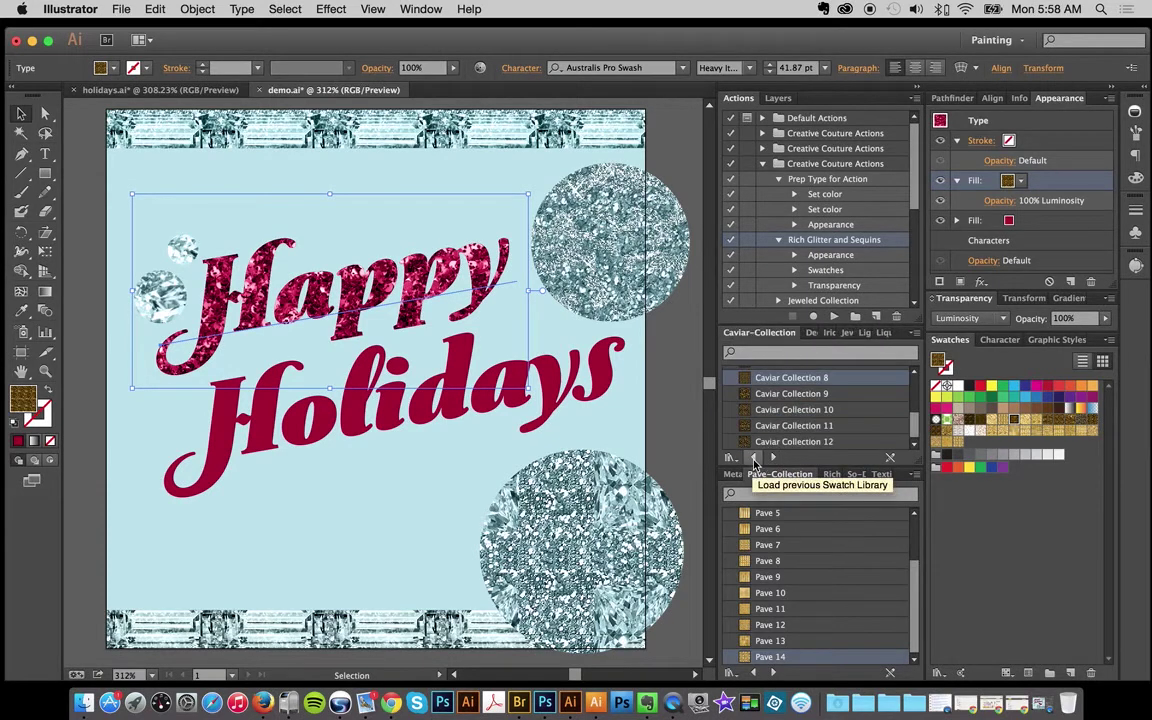
left_click(868, 334)
left_click(868, 336)
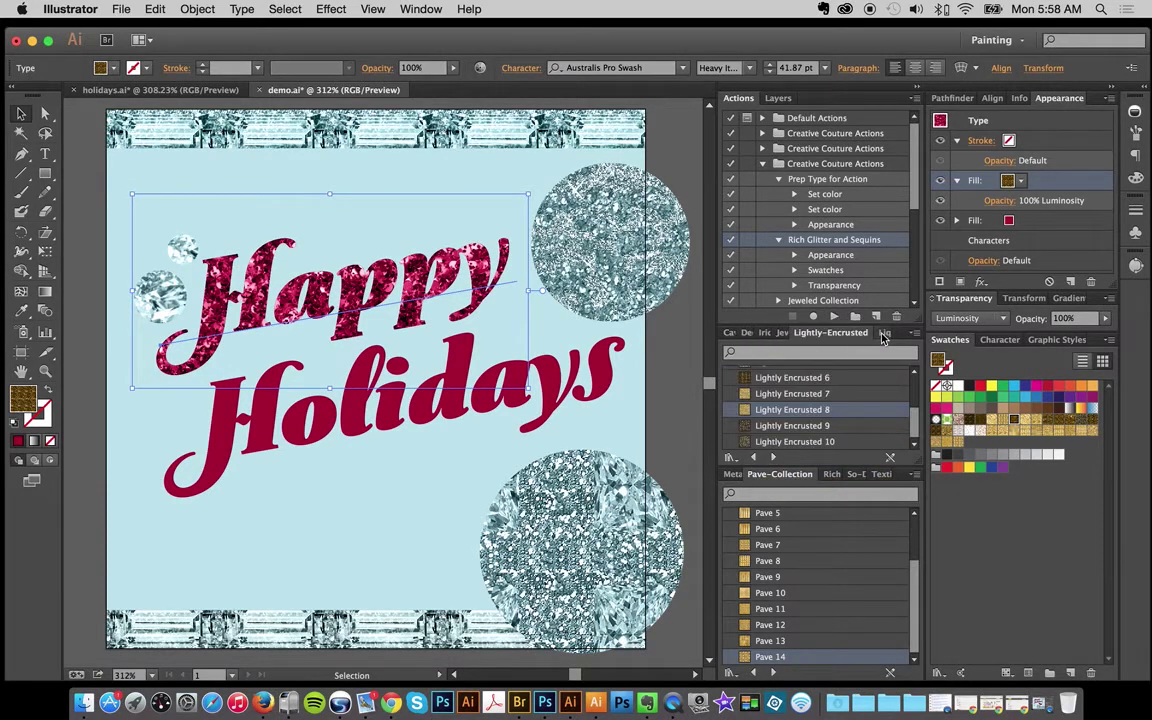
left_click(882, 336)
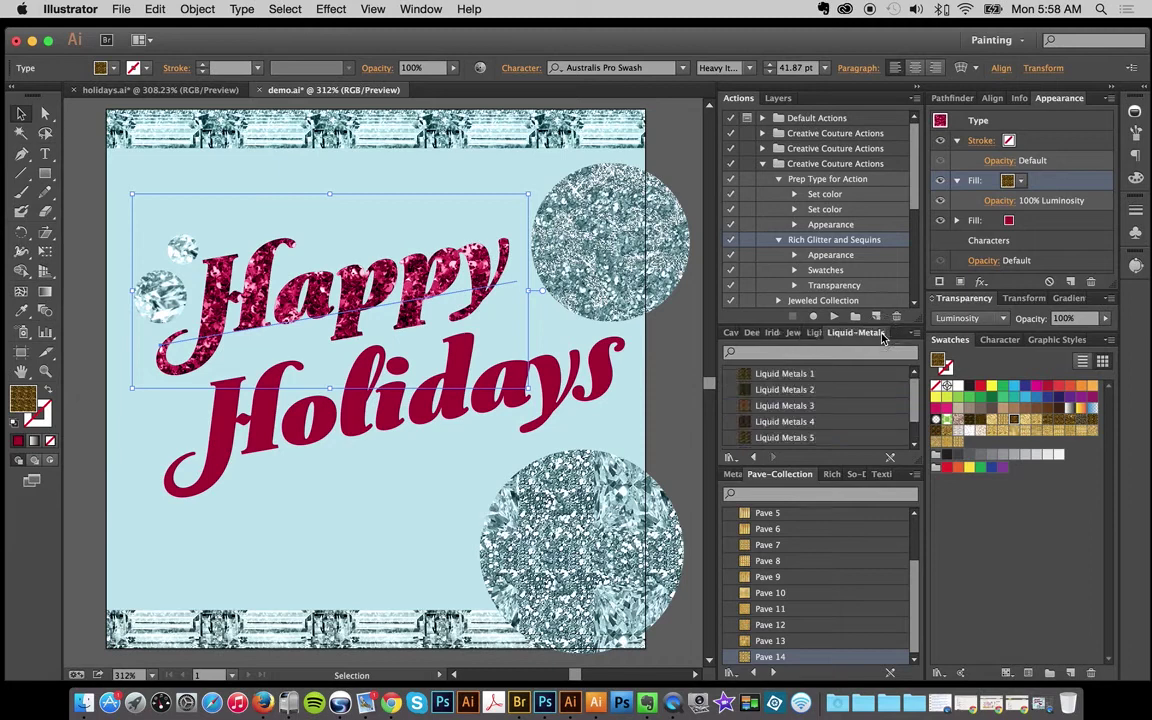
- In the Rich-Glitter-Collection swatches, try dark red, pink, Rich Glitter 2, 5 and 7 on Happy
left_click(832, 474)
scroll(800, 540, "up", 1)
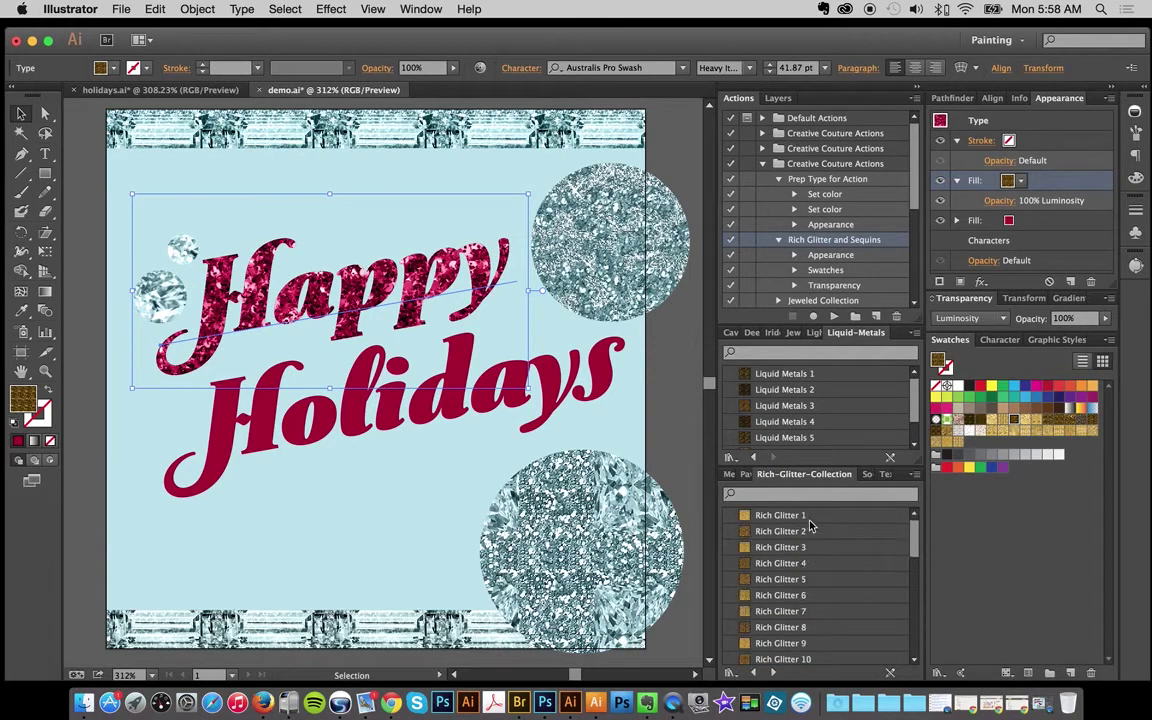
scroll(820, 540, "down", 5)
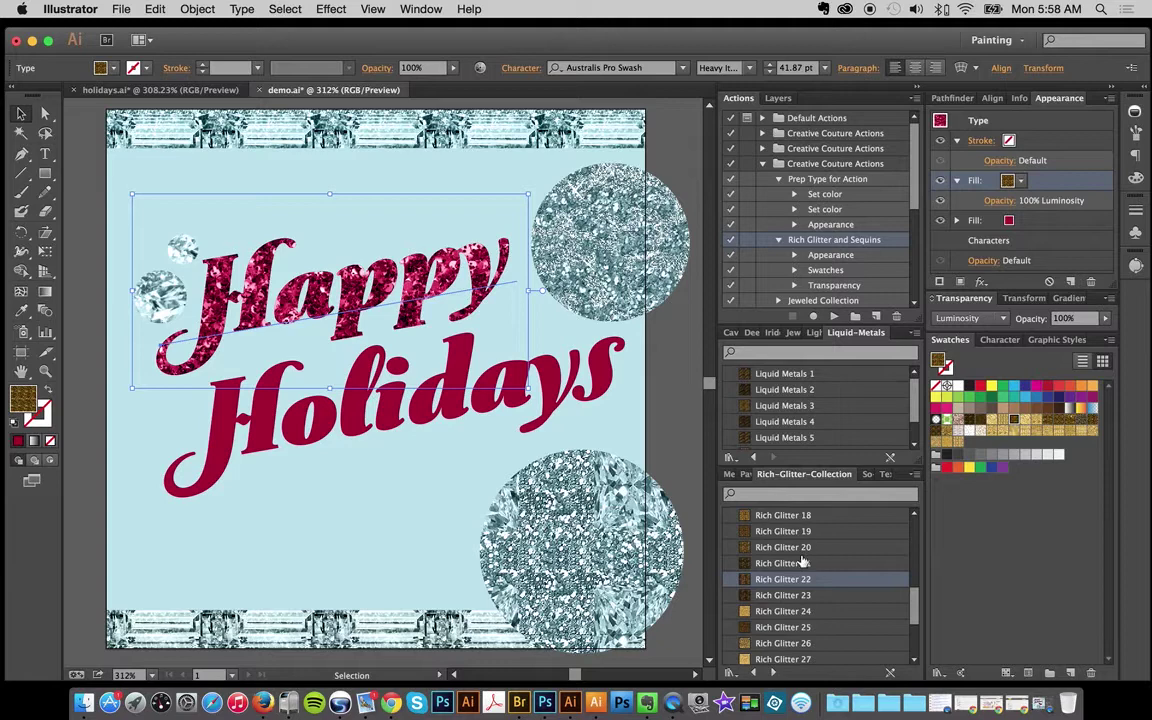
left_click(785, 563)
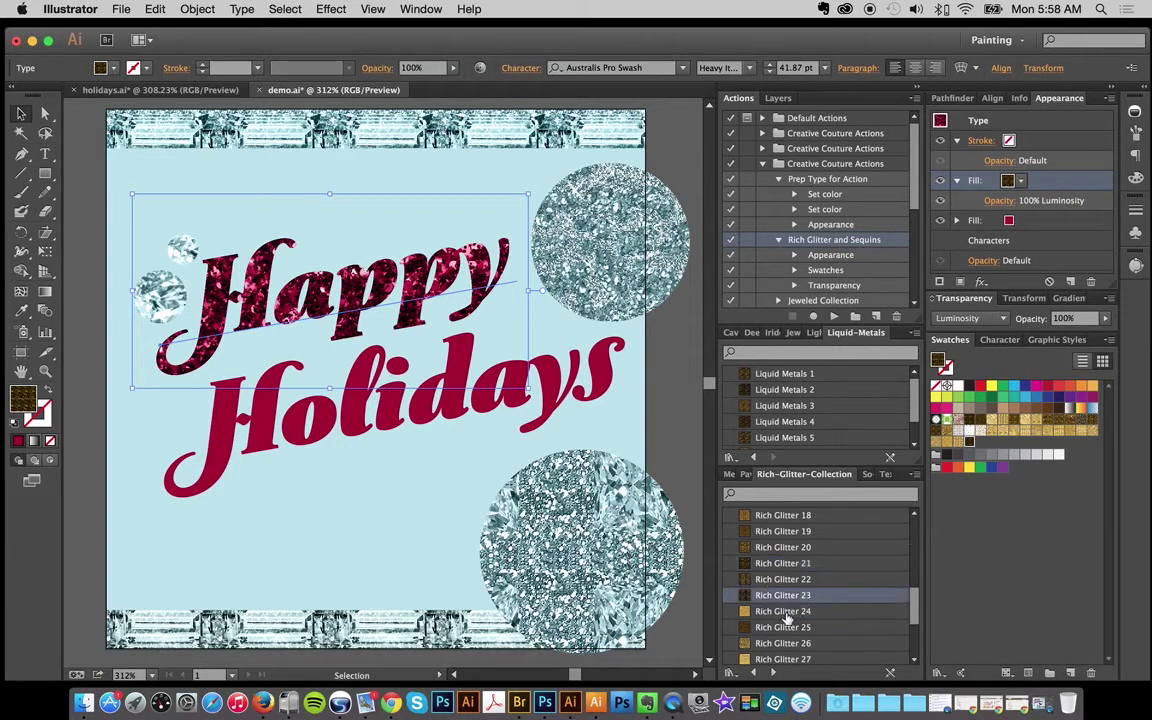
left_click(786, 614)
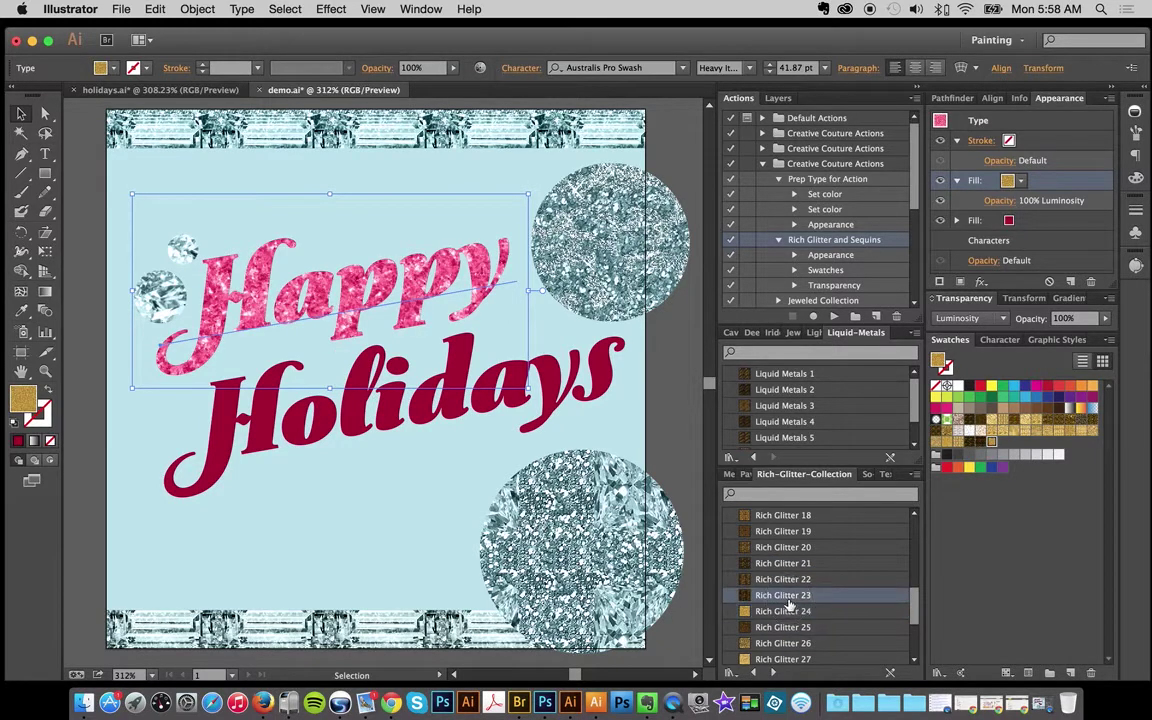
left_click(785, 565)
scroll(784, 570, "up", 5)
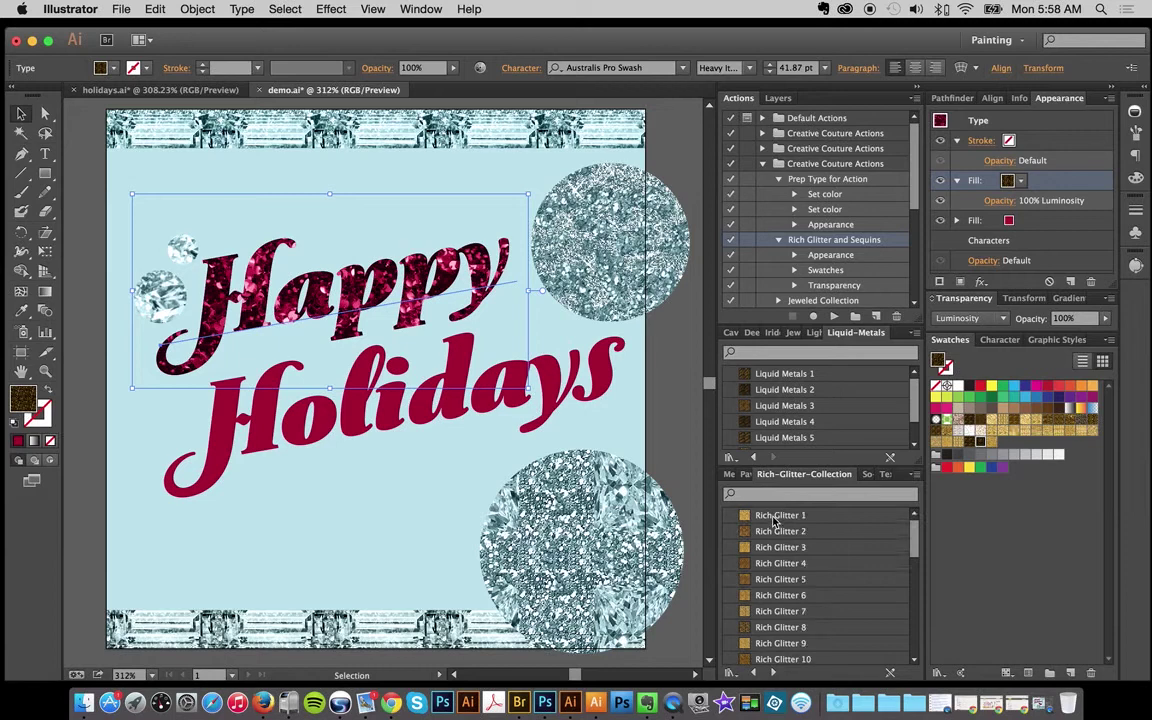
left_click(773, 517)
left_click(773, 533)
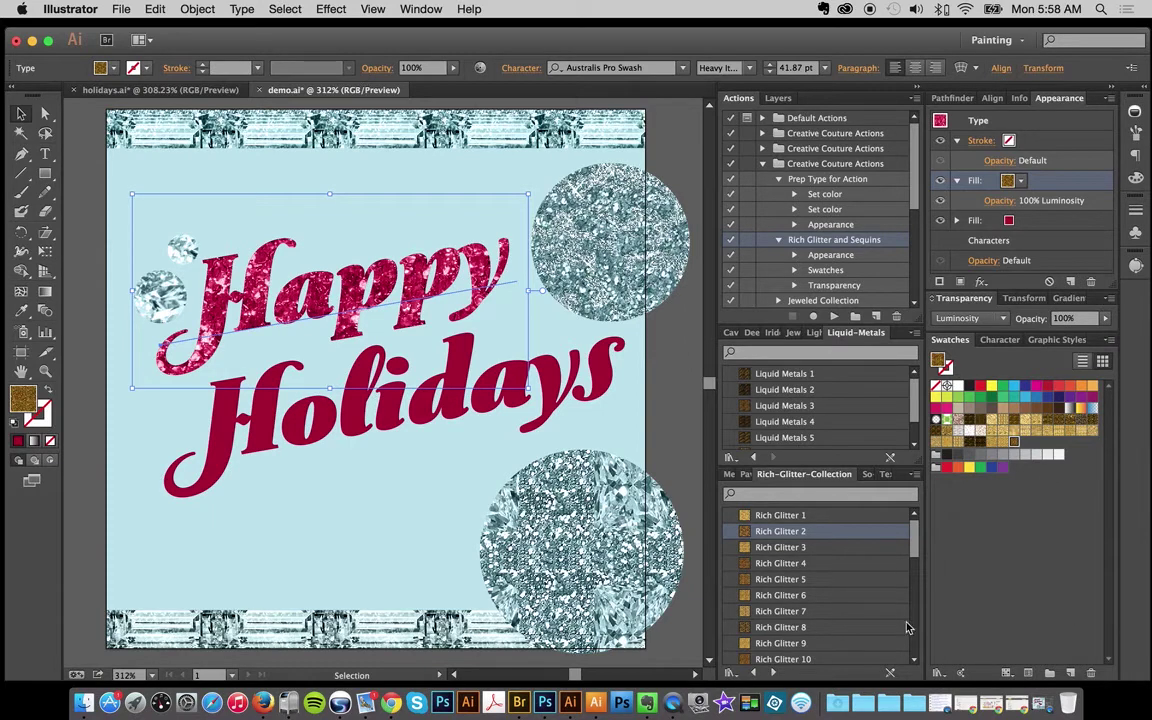
left_click(792, 579)
left_click(792, 611)
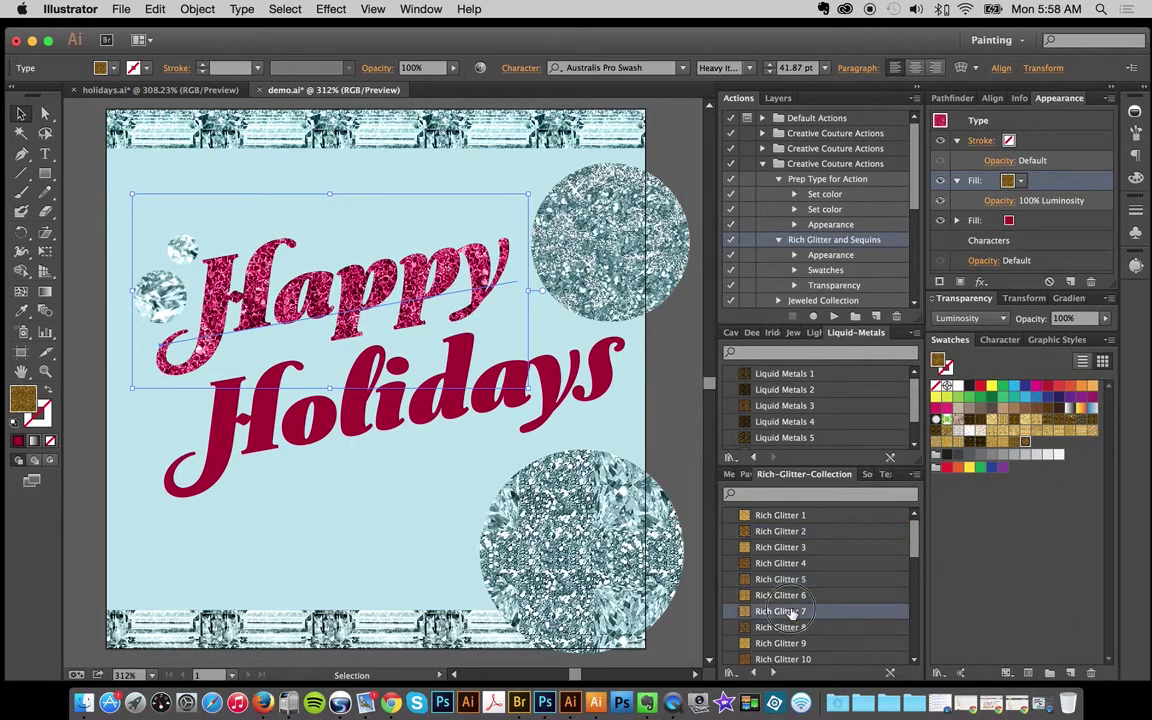
- Try Rich Glitter 17, 19, 18 and 21, settle on Rich Glitter 20, and deselect
scroll(790, 615, "down", 5)
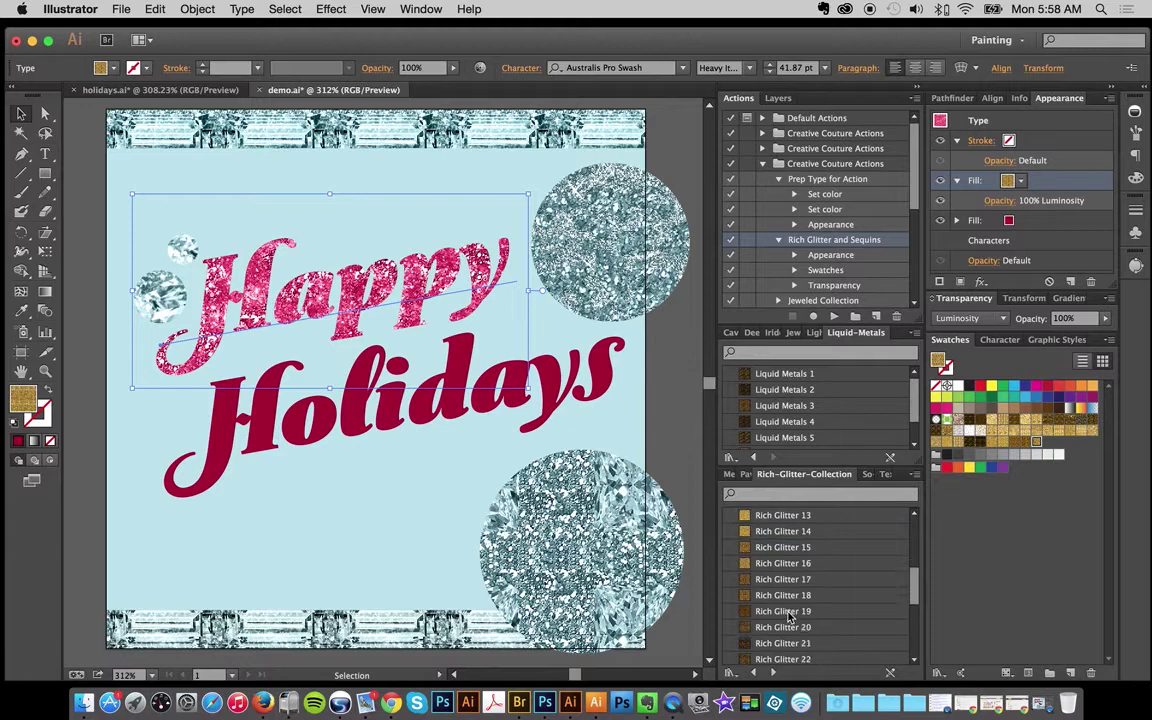
scroll(785, 617, "down", 1)
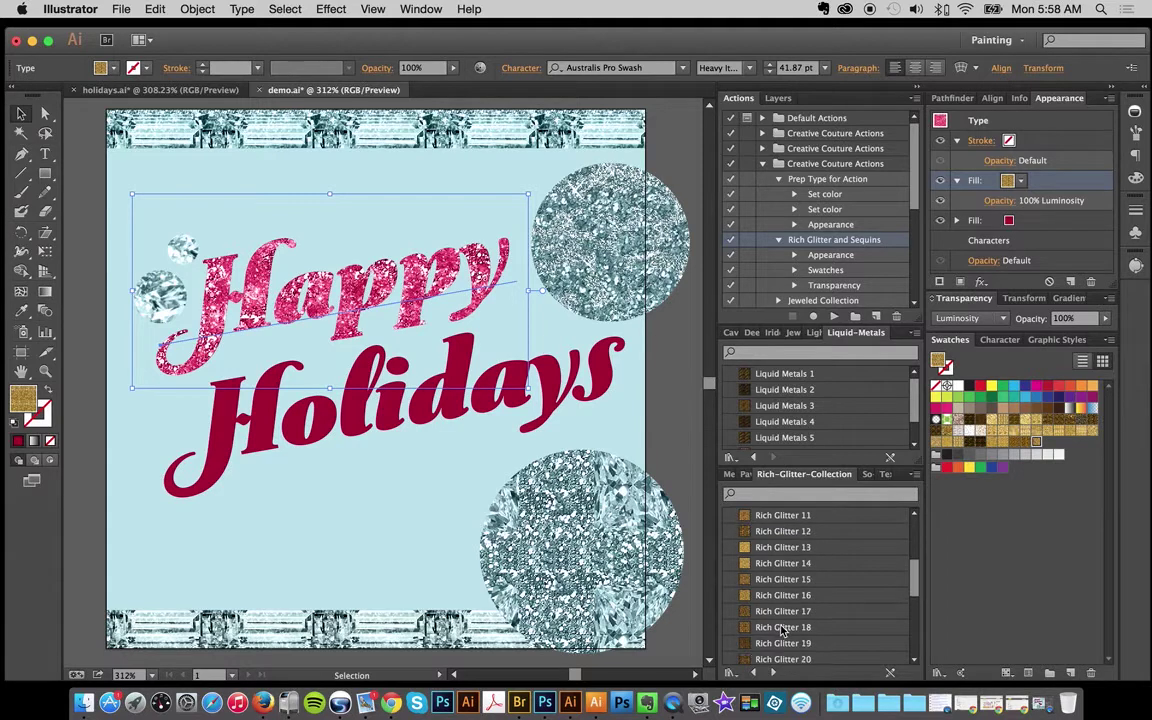
left_click(772, 611)
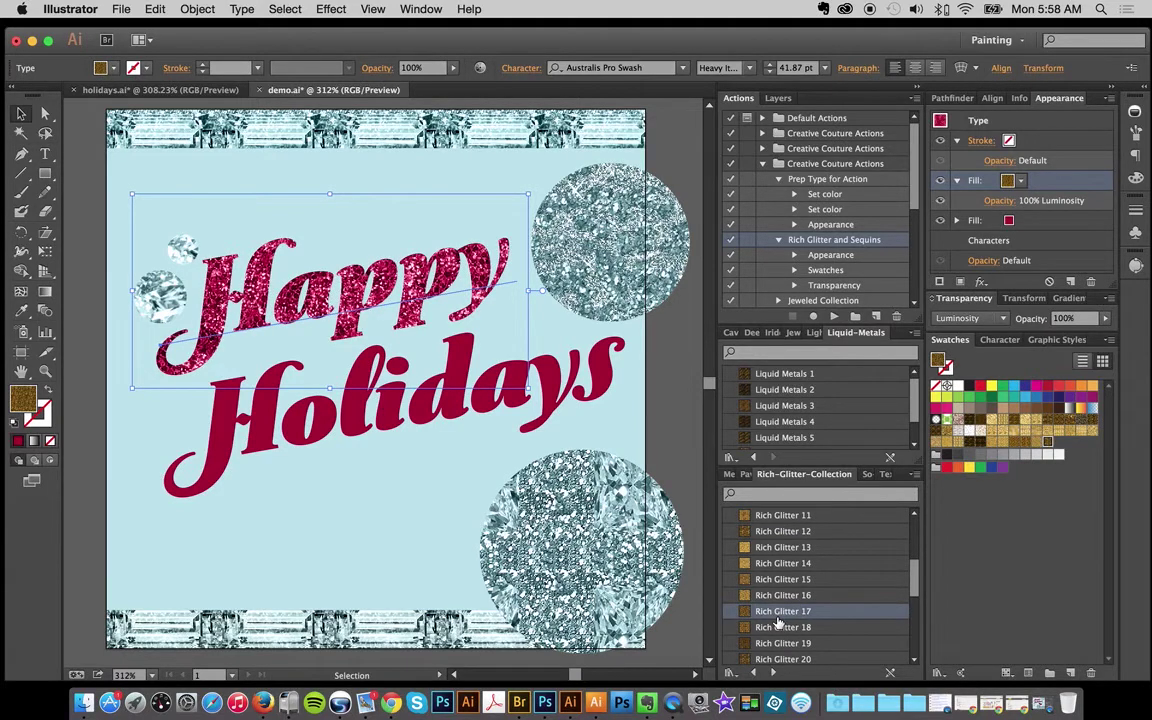
scroll(774, 607, "down", 2)
left_click(772, 612)
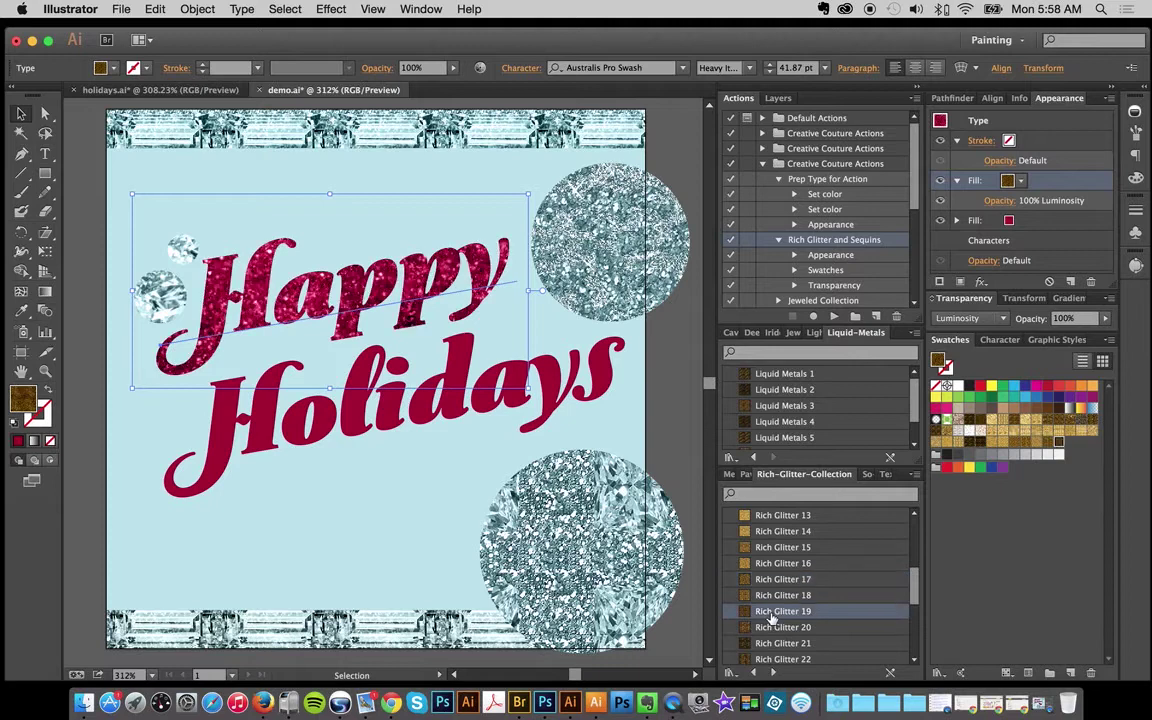
left_click(772, 595)
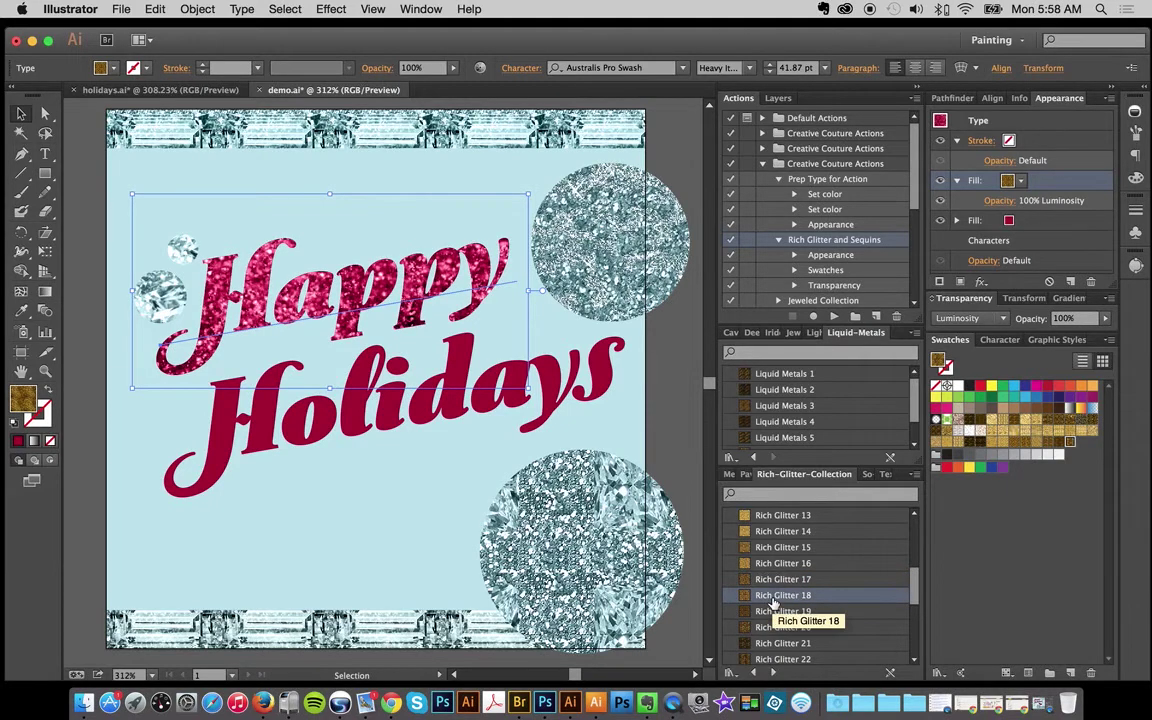
left_click(770, 643)
scroll(812, 641, "down", 1)
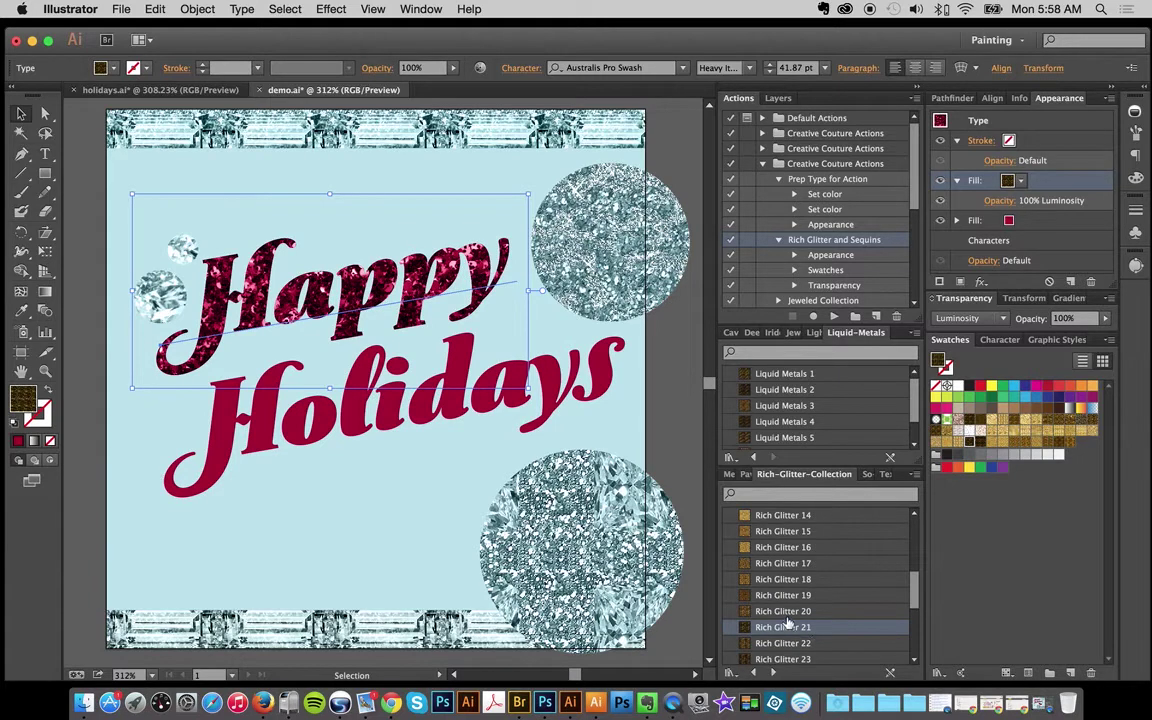
left_click(787, 614)
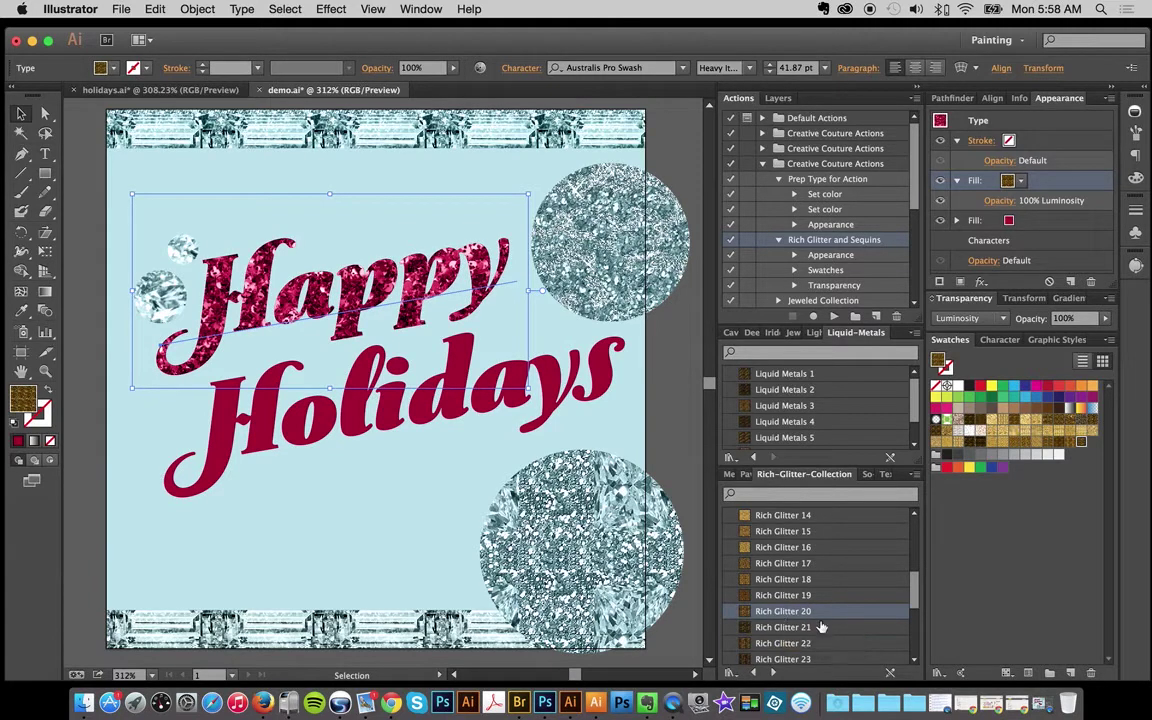
left_click(677, 427)
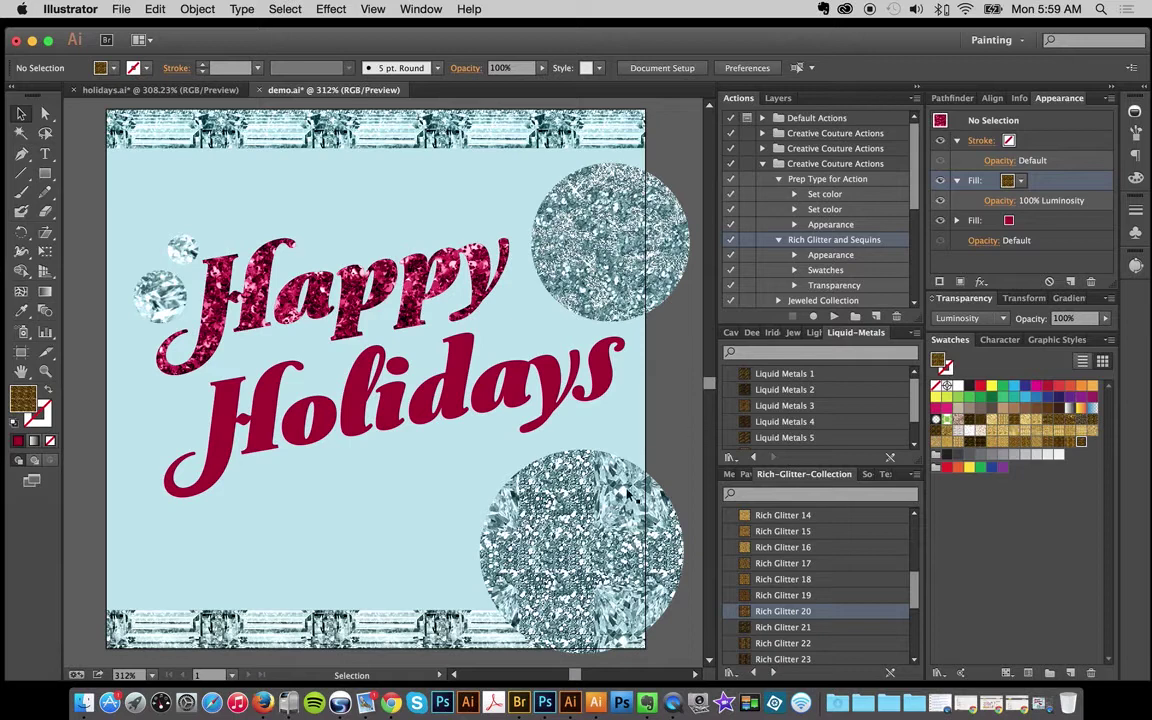
- Select the Happy lettering and target its glitter fill
left_click(375, 270)
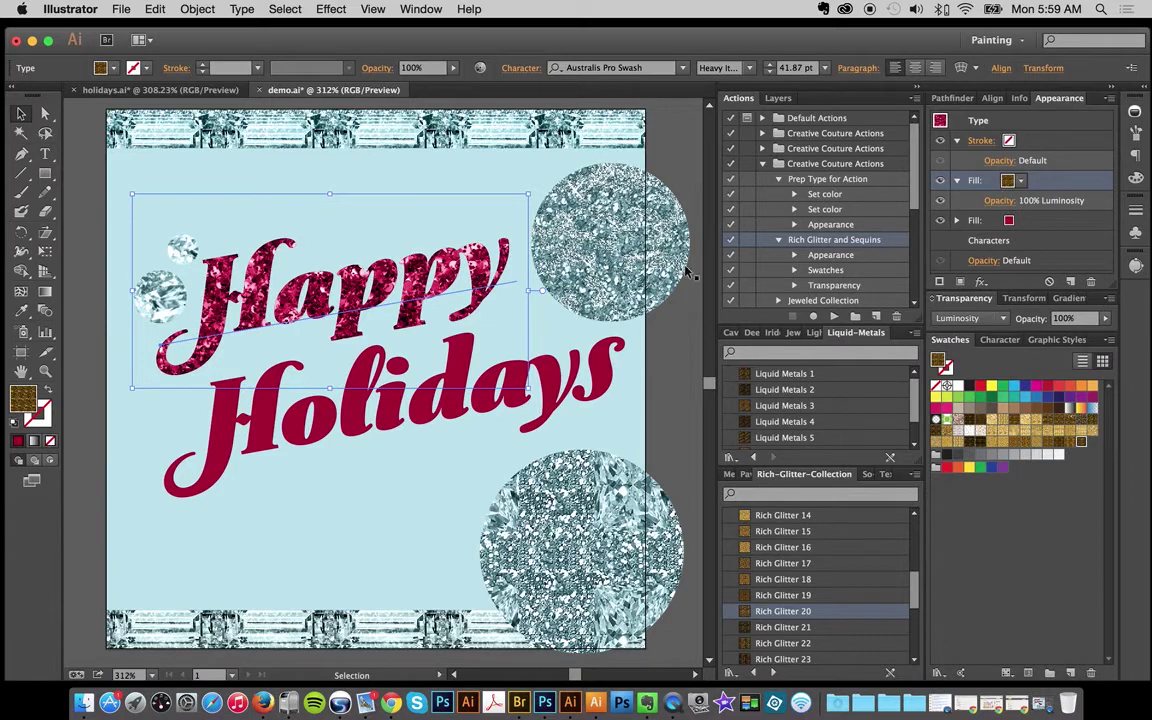
left_click(1012, 160)
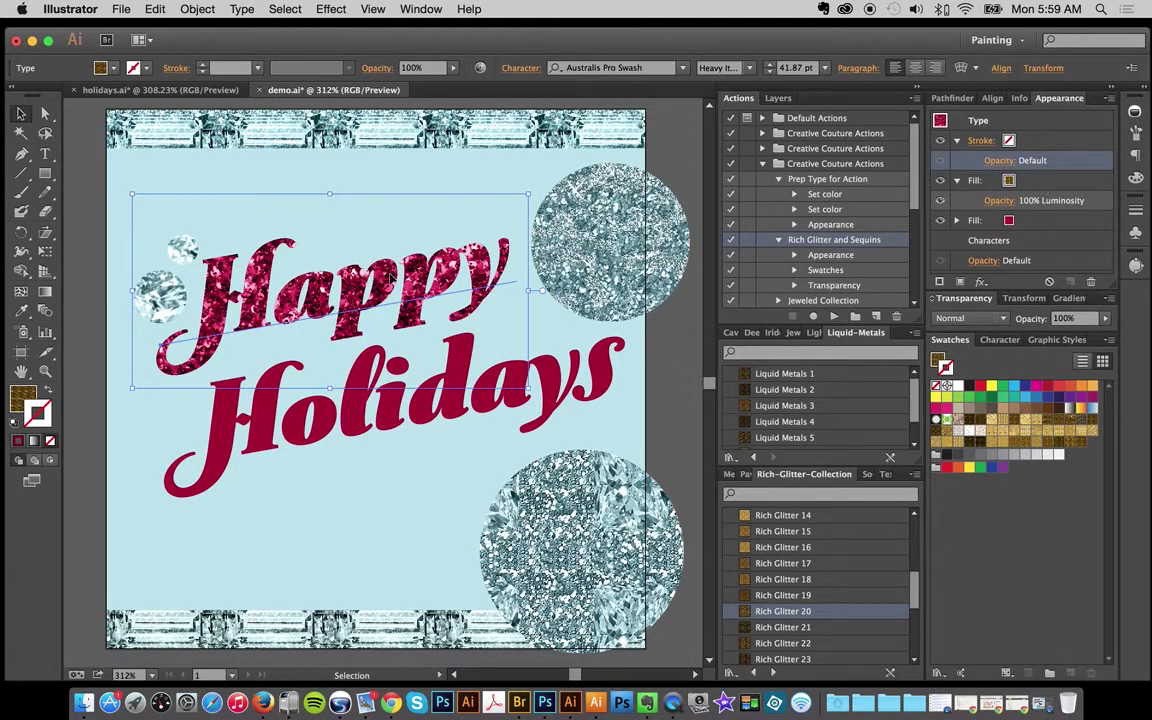
left_click(1014, 182)
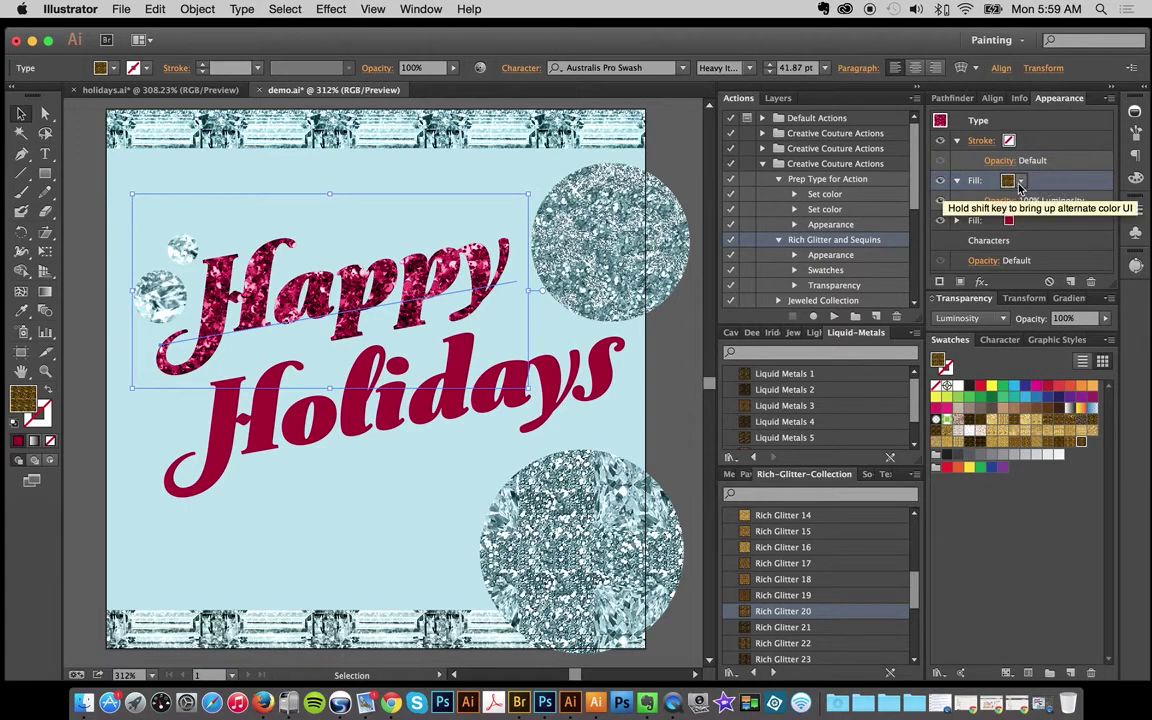
- Collapse the Prep Type for Action and Rich Glitter sets, then select Intensify Color/Texture
left_click(779, 179)
left_click(779, 194)
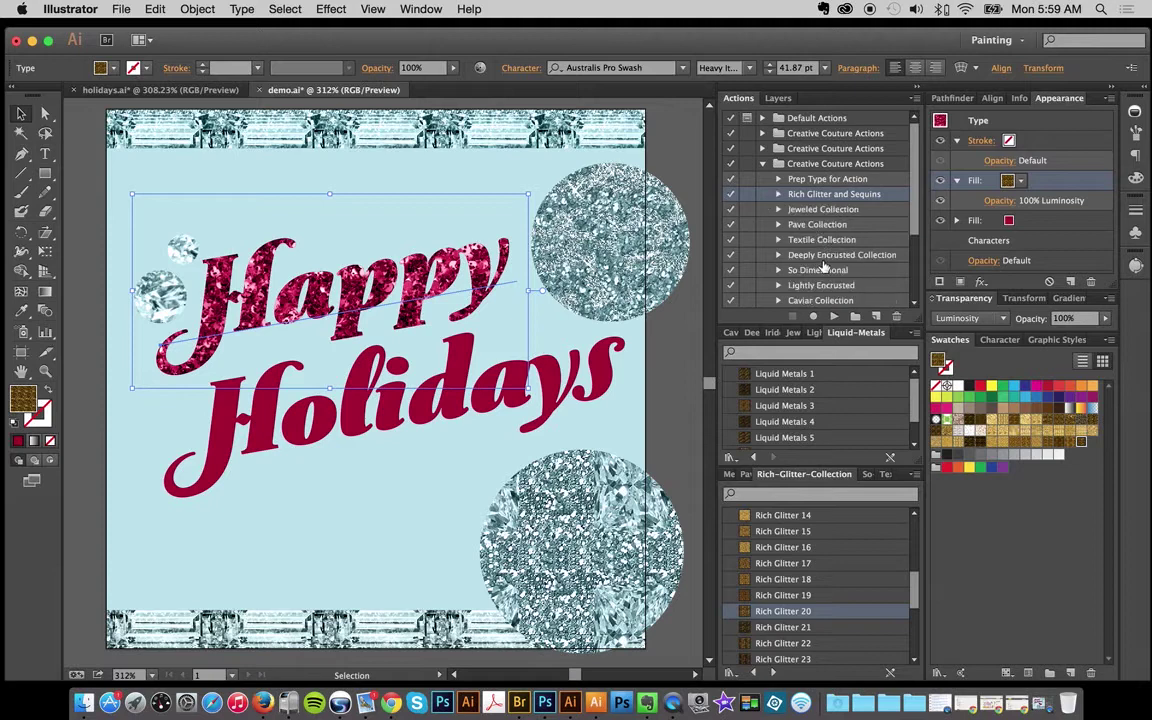
scroll(822, 268, "down", 5)
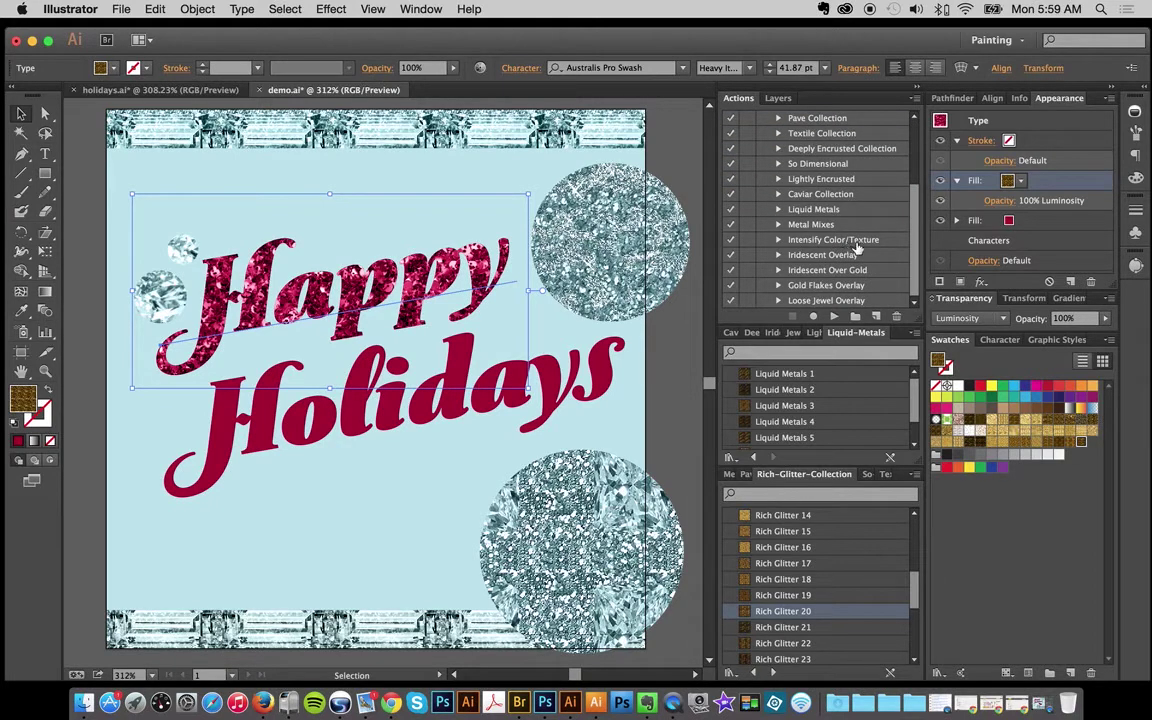
left_click(809, 240)
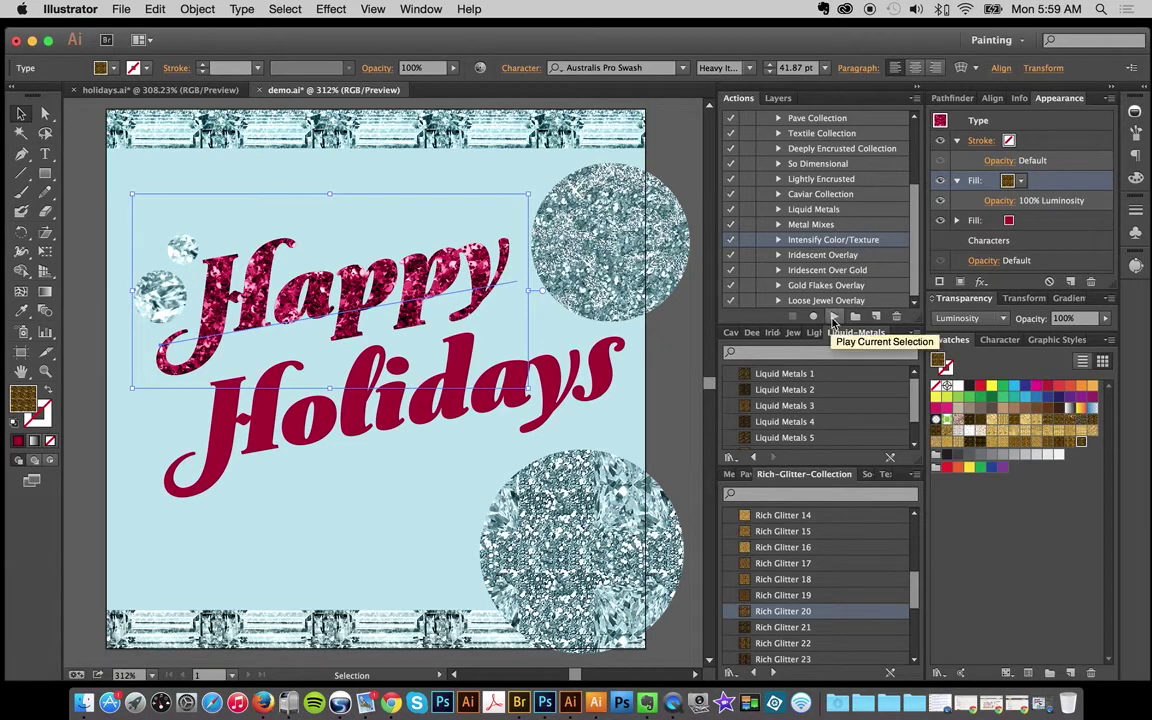
- Run Intensify Color/Texture on Happy, set its overlay fill to 76% opacity, and deselect
left_click(834, 318)
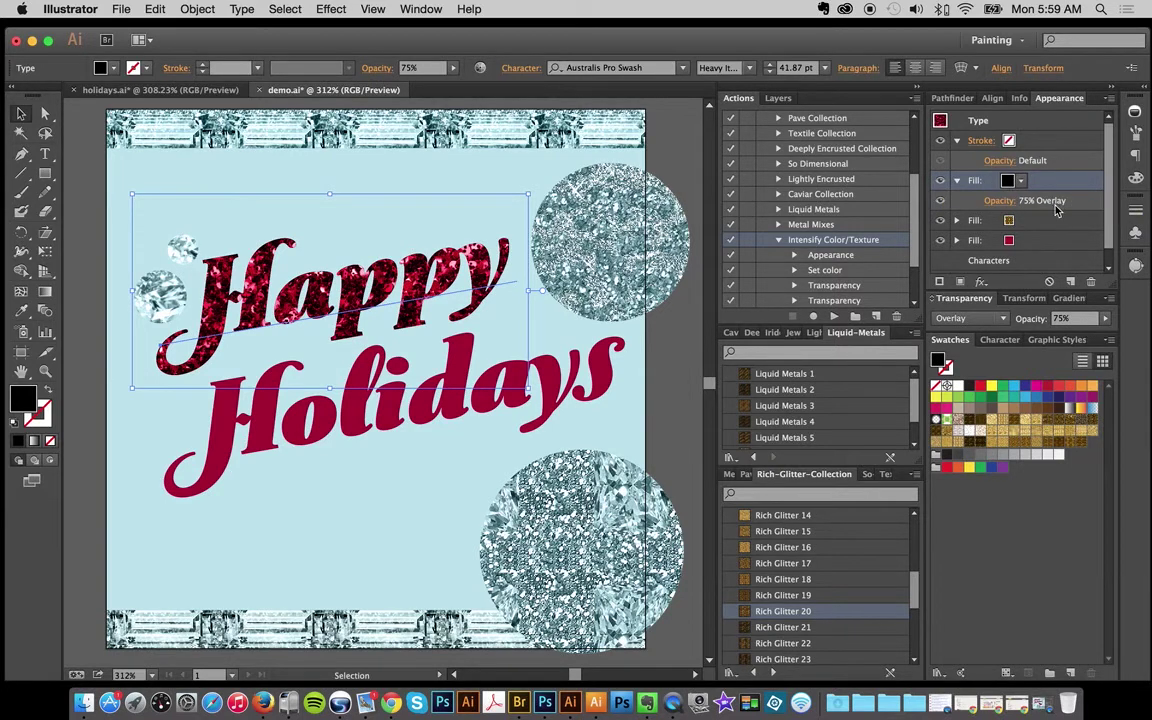
left_click(1105, 318)
mouse_move(1087, 334)
left_mouse_down()
mouse_move(1040, 340)
mouse_move(1078, 340)
left_mouse_up()
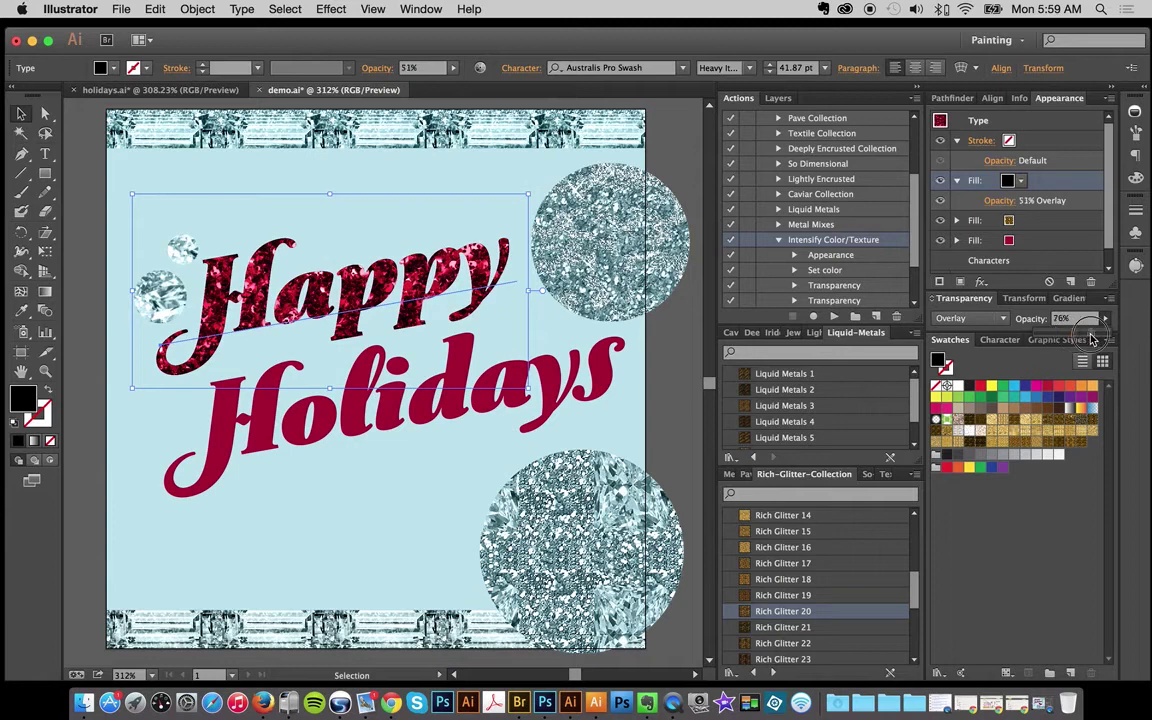
left_click(676, 163)
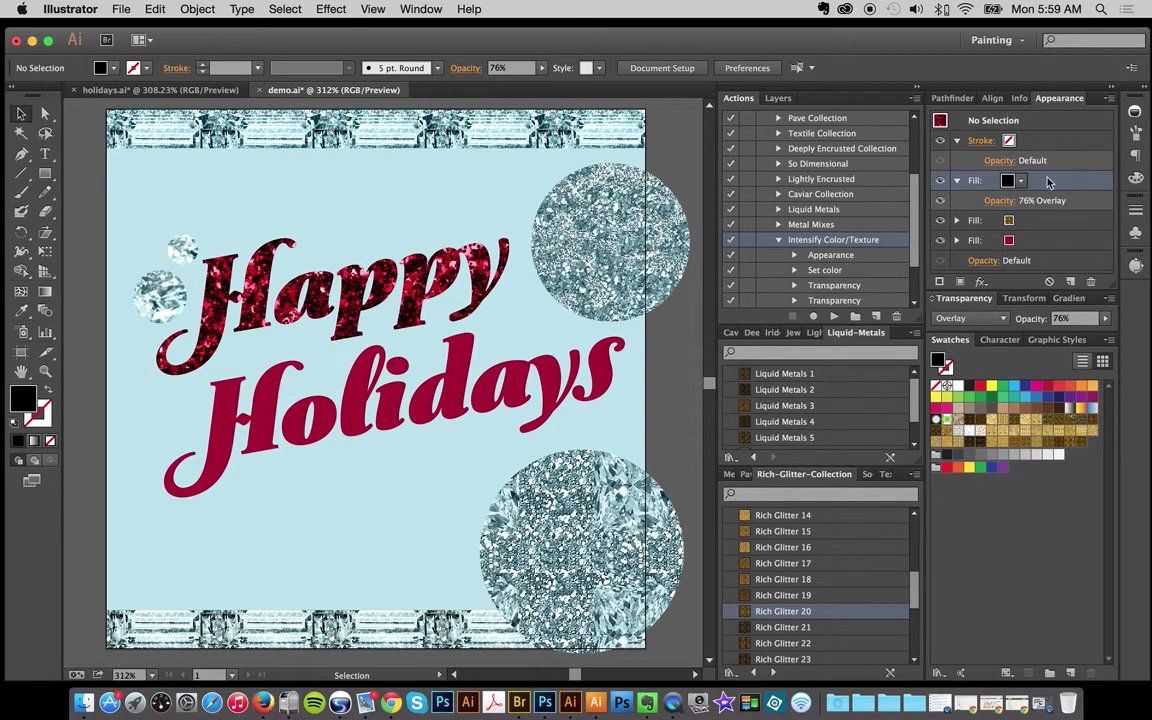
left_click(143, 90)
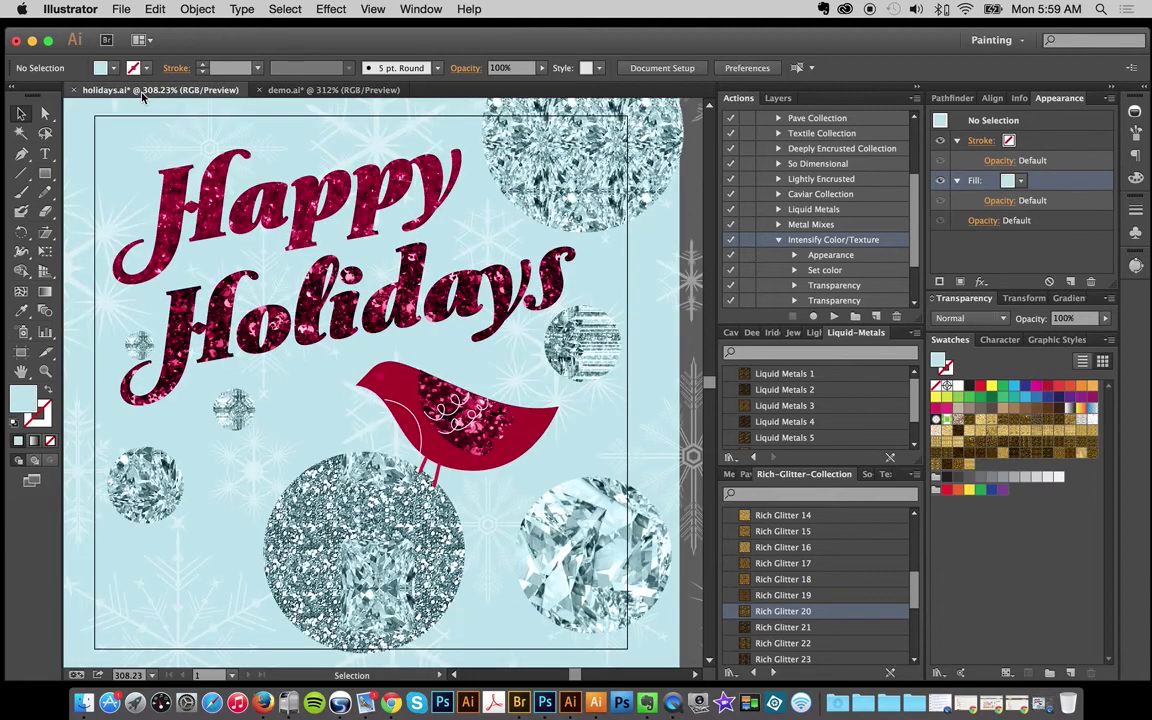
left_click(320, 90)
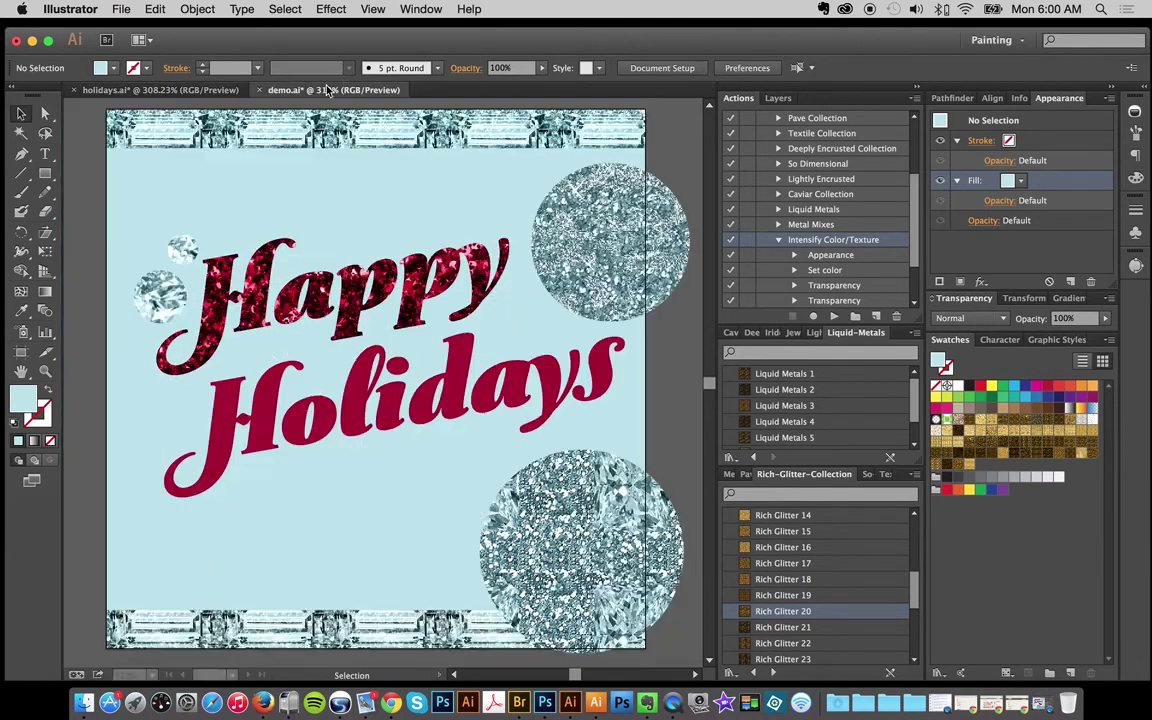
left_click(355, 410)
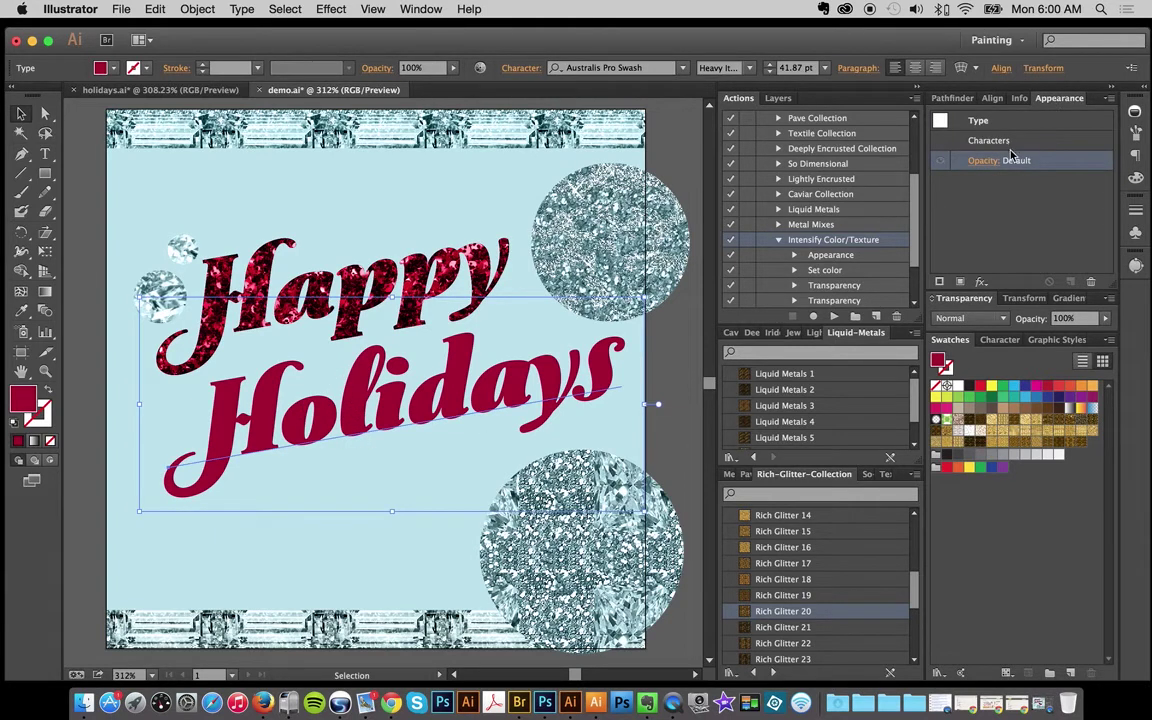
- Run Prep Type for Action on Holidays and give it a deep crimson #89062c fill
scroll(835, 200, "up", 4)
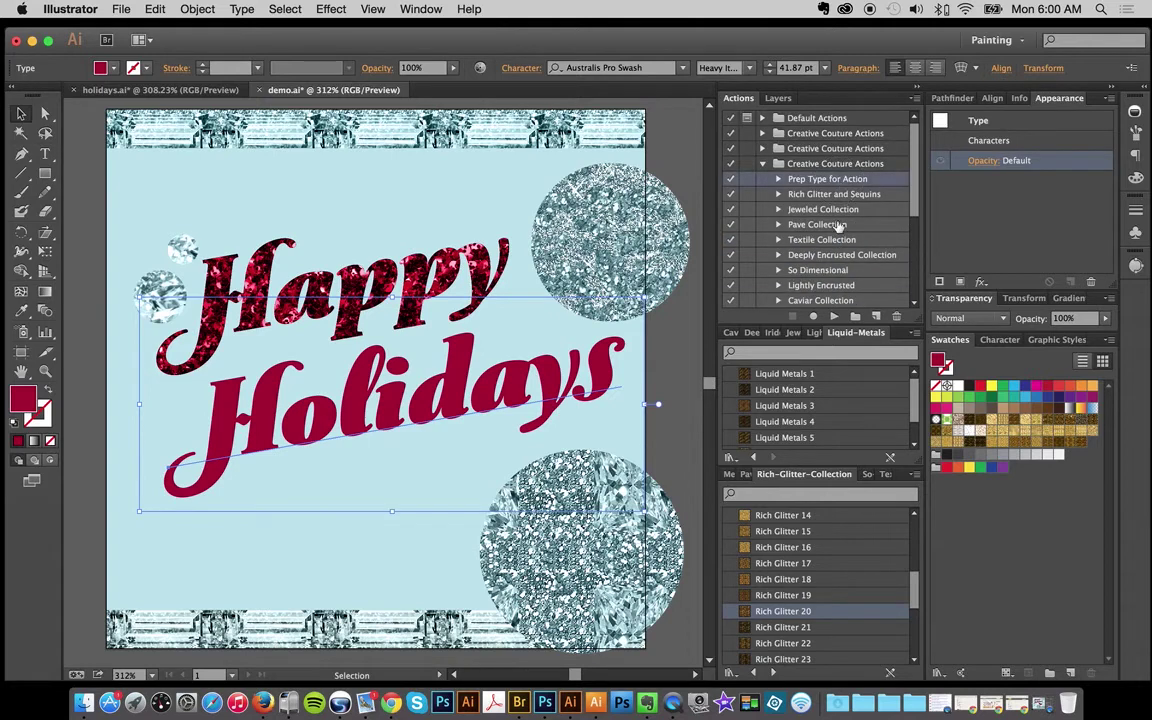
left_click(833, 318)
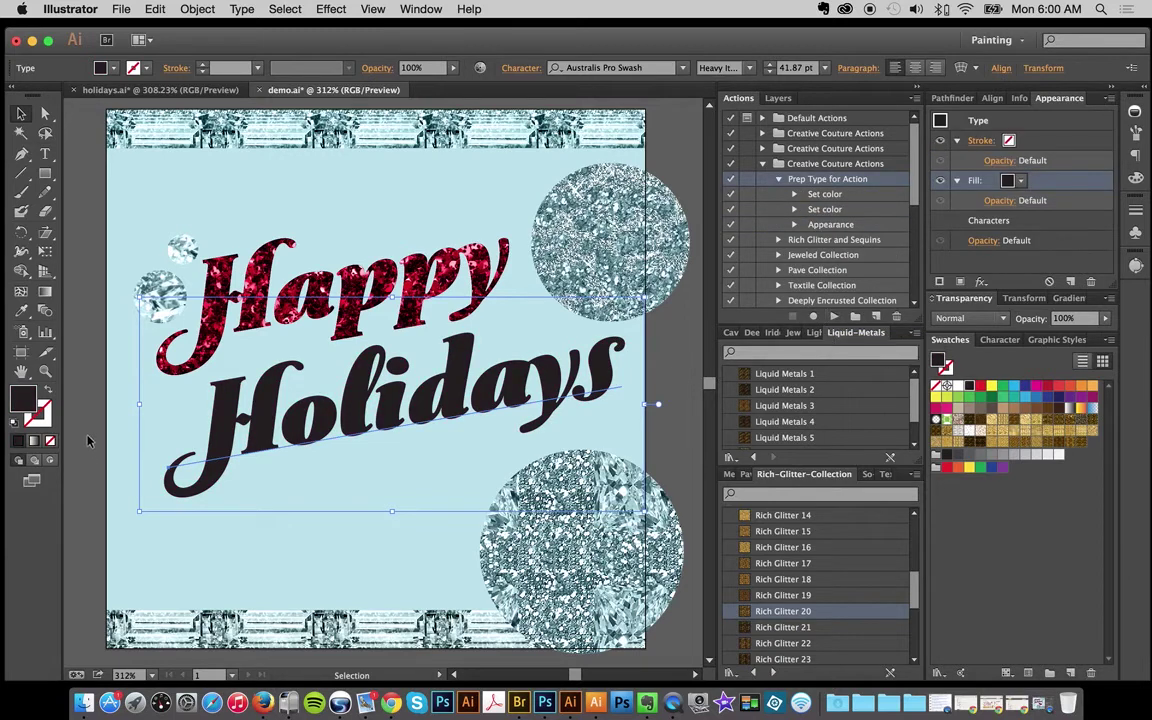
double_click(27, 400)
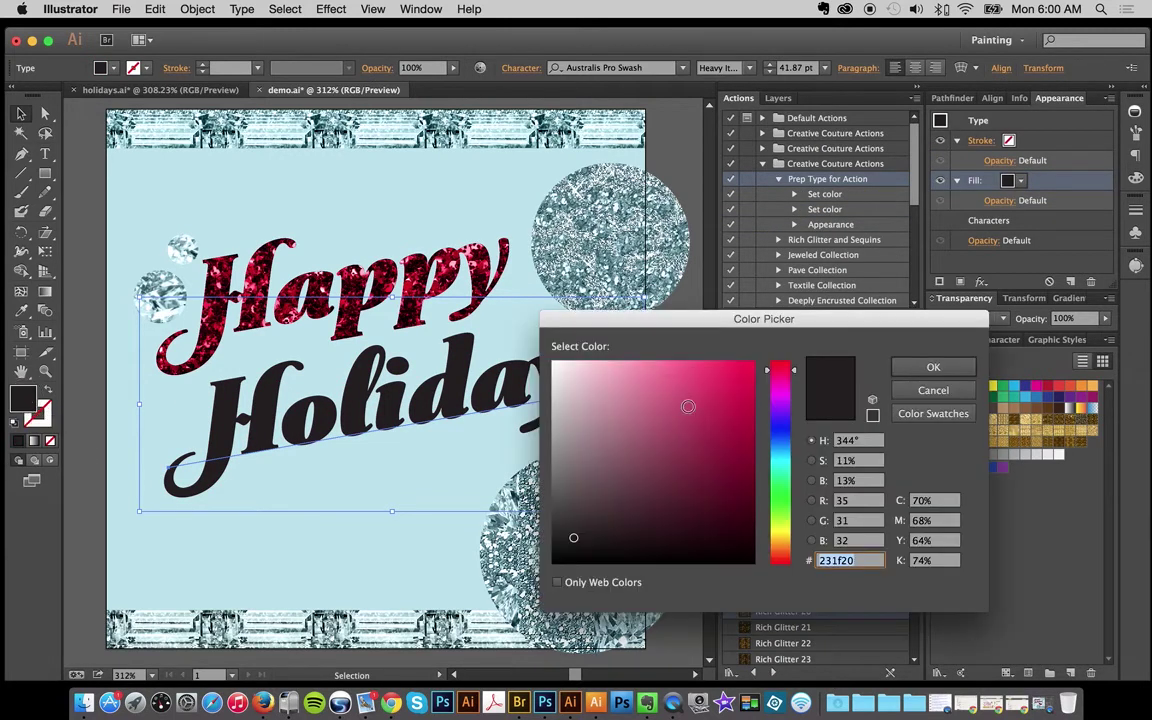
mouse_move(686, 403)
left_mouse_down()
mouse_move(735, 419)
mouse_move(746, 455)
left_mouse_up()
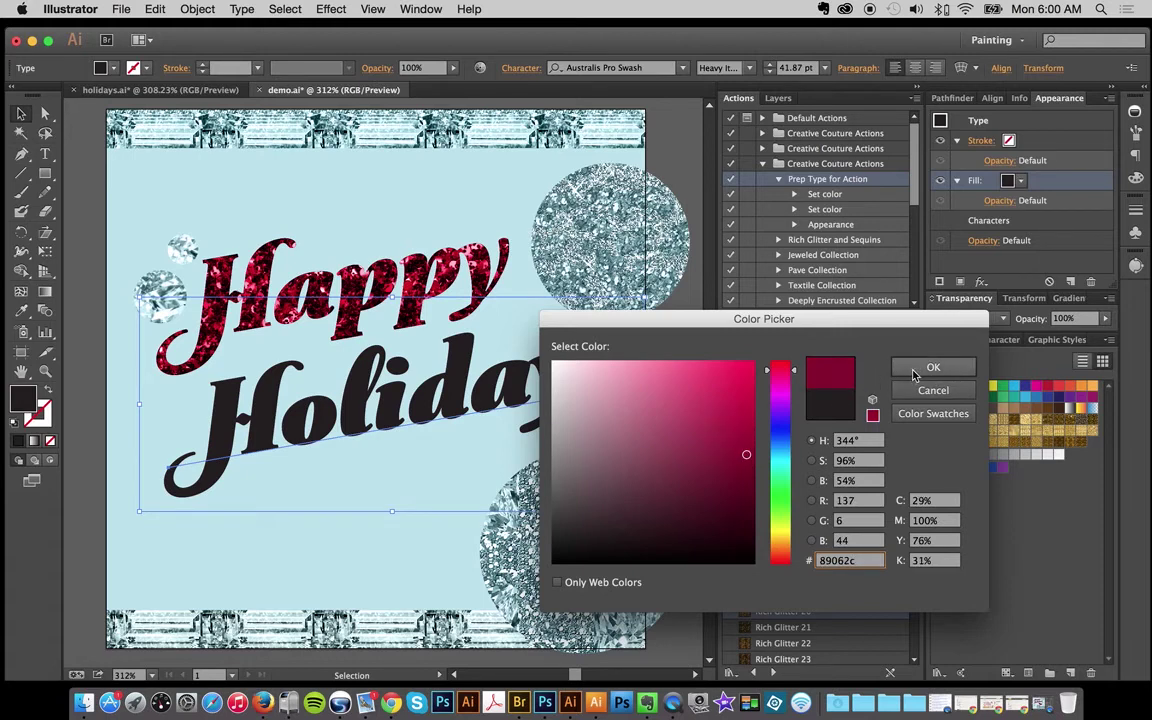
left_click(780, 378)
left_click_drag(797, 362, 820, 333)
key("Return")
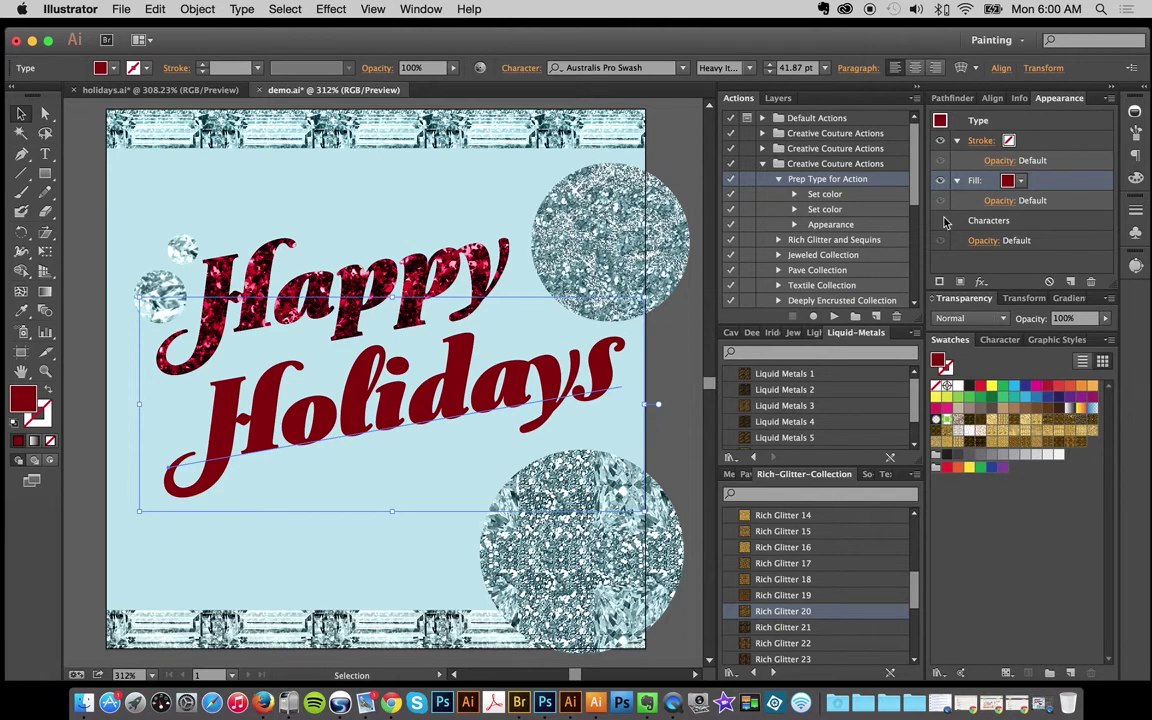
left_click(953, 138)
- Run Deeply Encrusted Collection on the Holidays fill, switch the texture to Rich Glitter 25, and deselect
left_click(1050, 180)
scroll(840, 262, "down", 3)
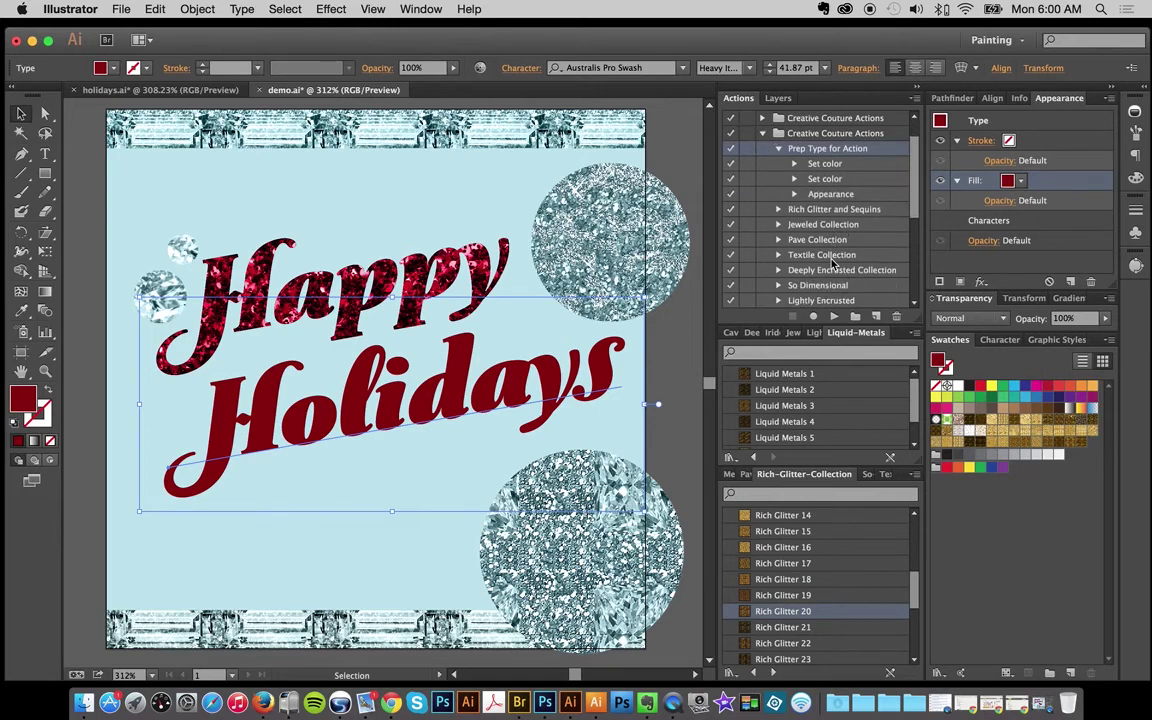
left_click(834, 256)
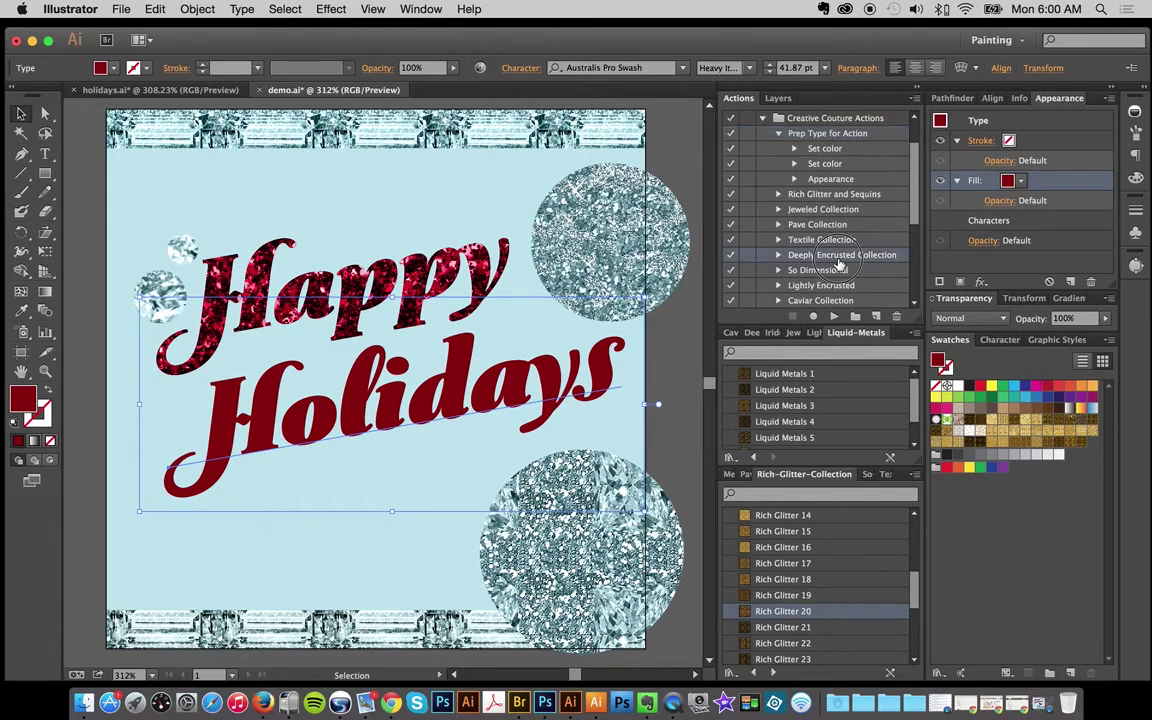
left_click(835, 317)
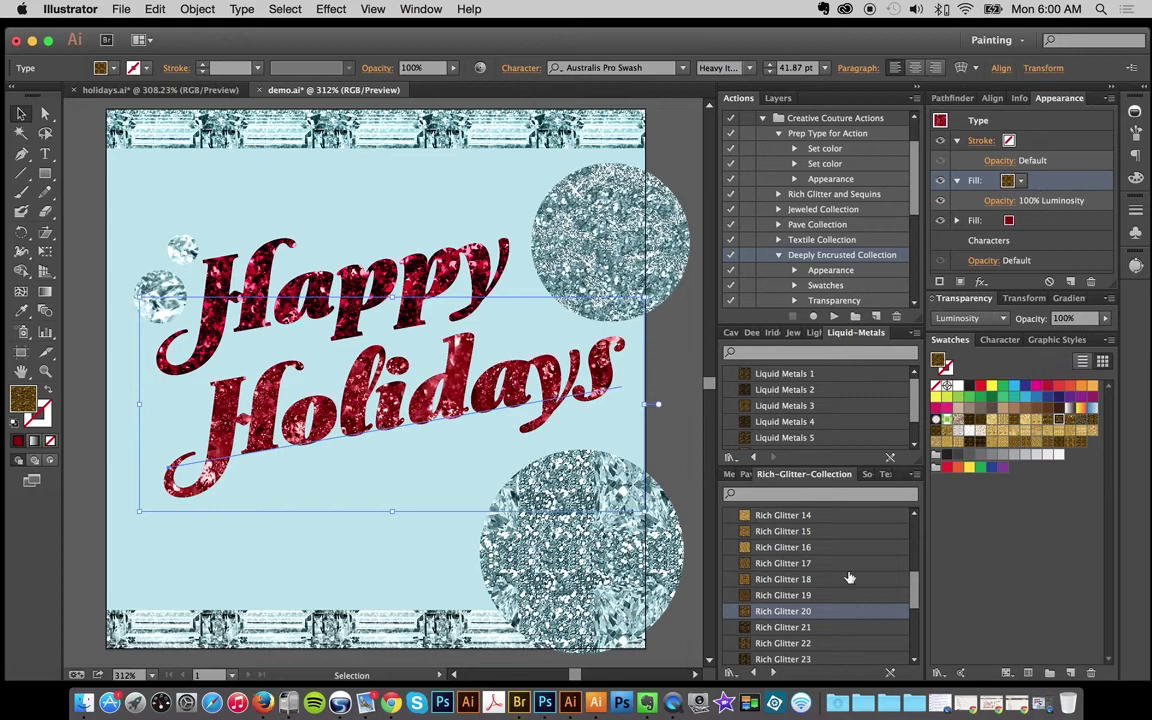
left_click(796, 564)
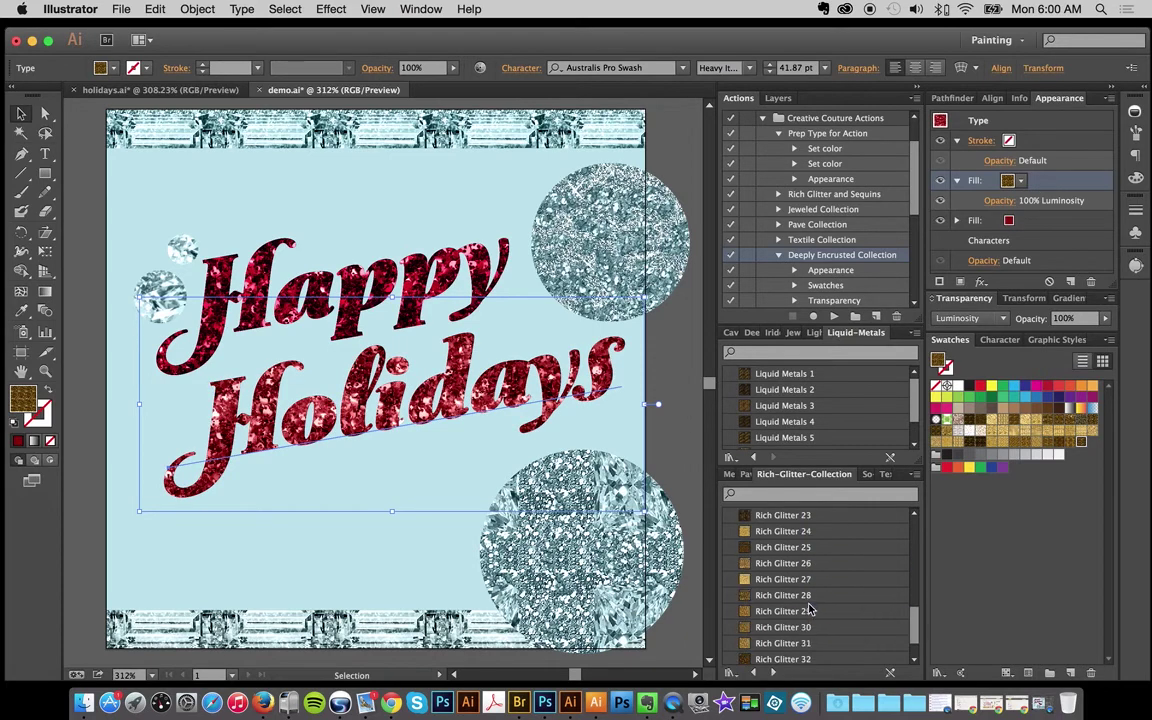
scroll(808, 570, "down", 3)
left_click(805, 550)
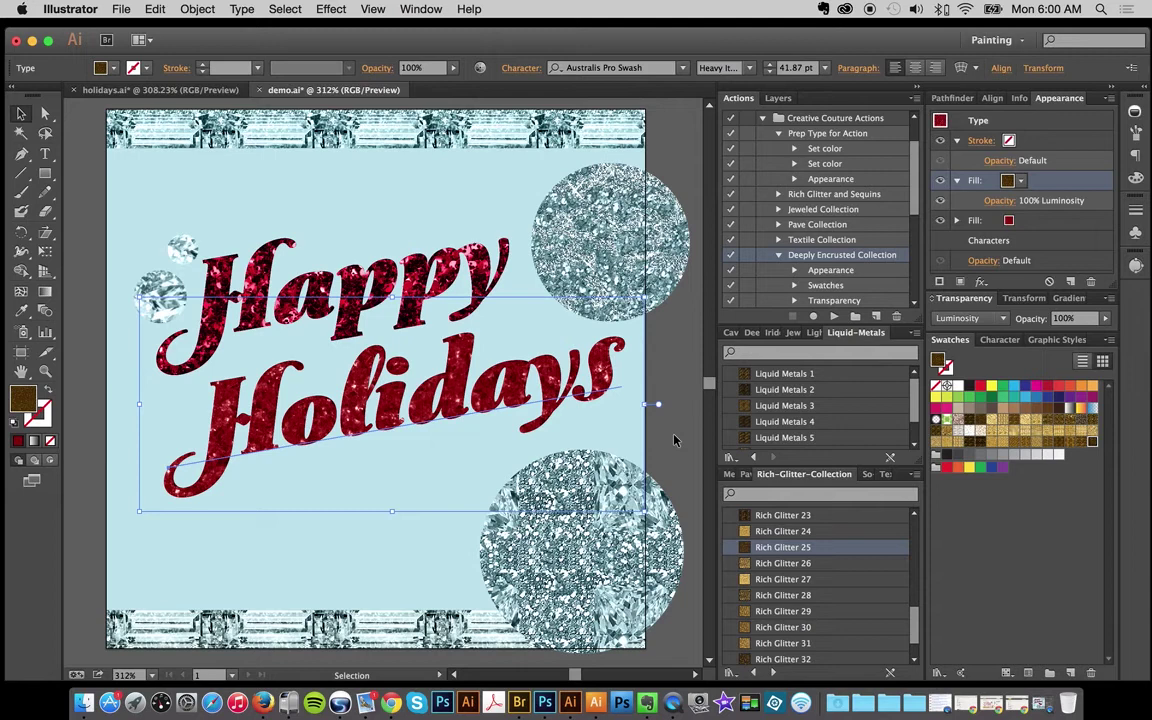
left_click(674, 440)
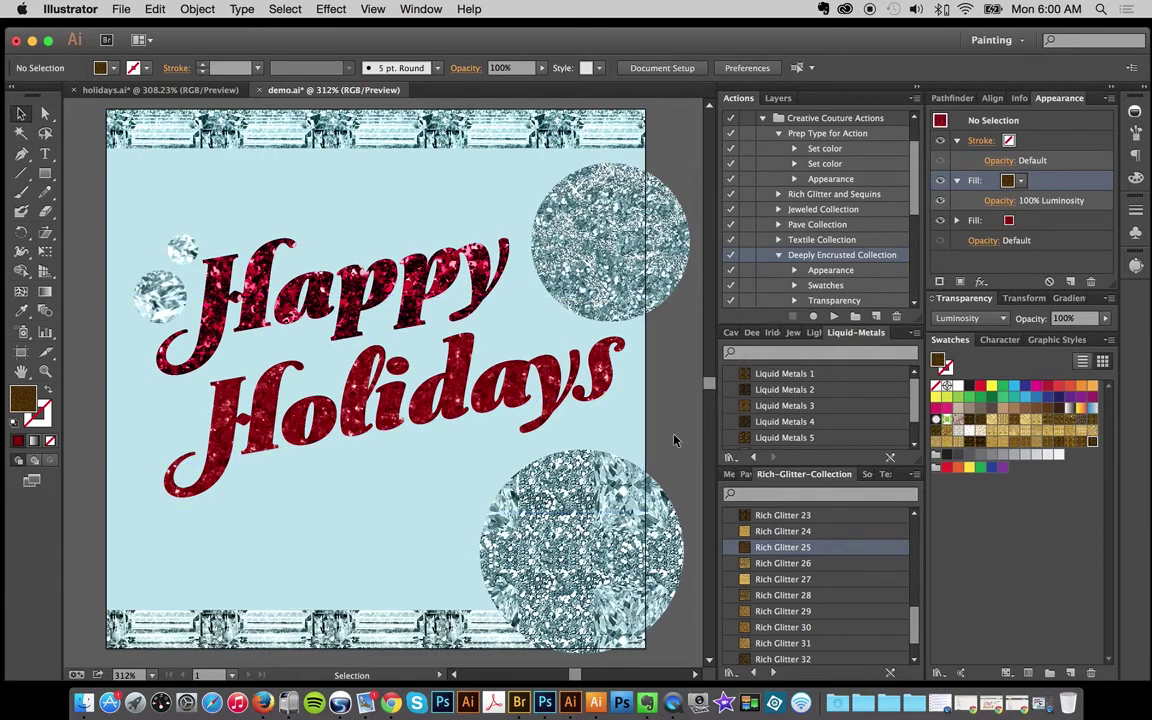
left_click(778, 255)
scroll(831, 270, "down", 4)
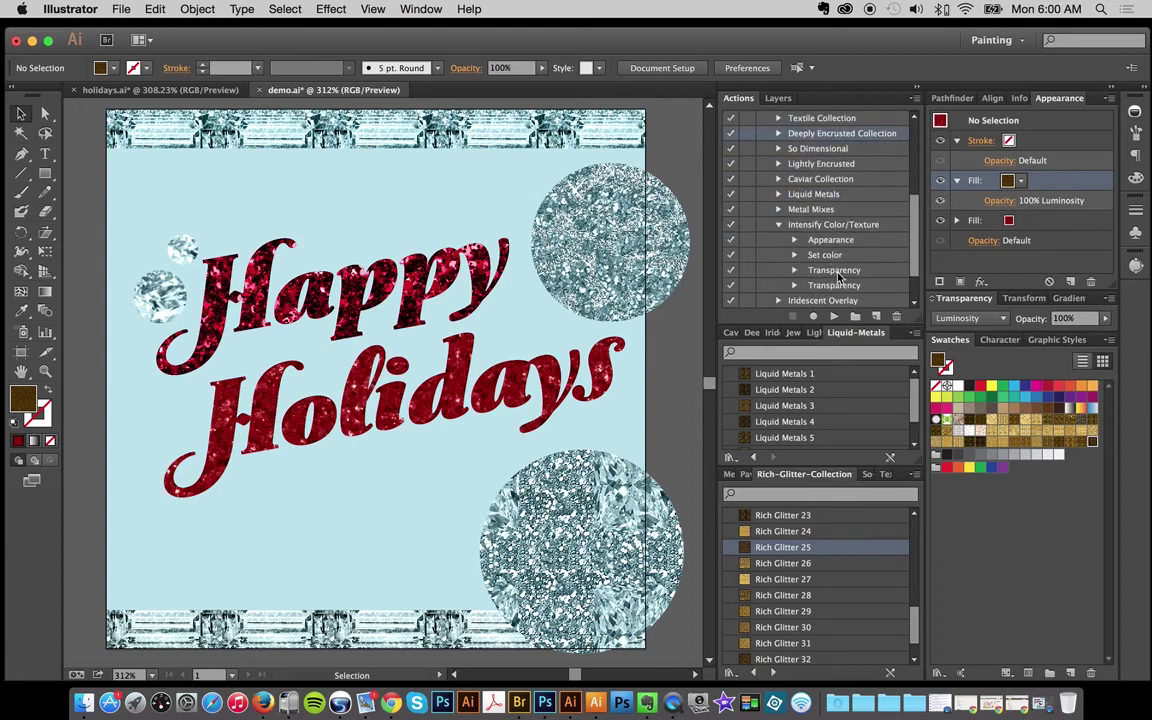
scroll(838, 278, "down", 3)
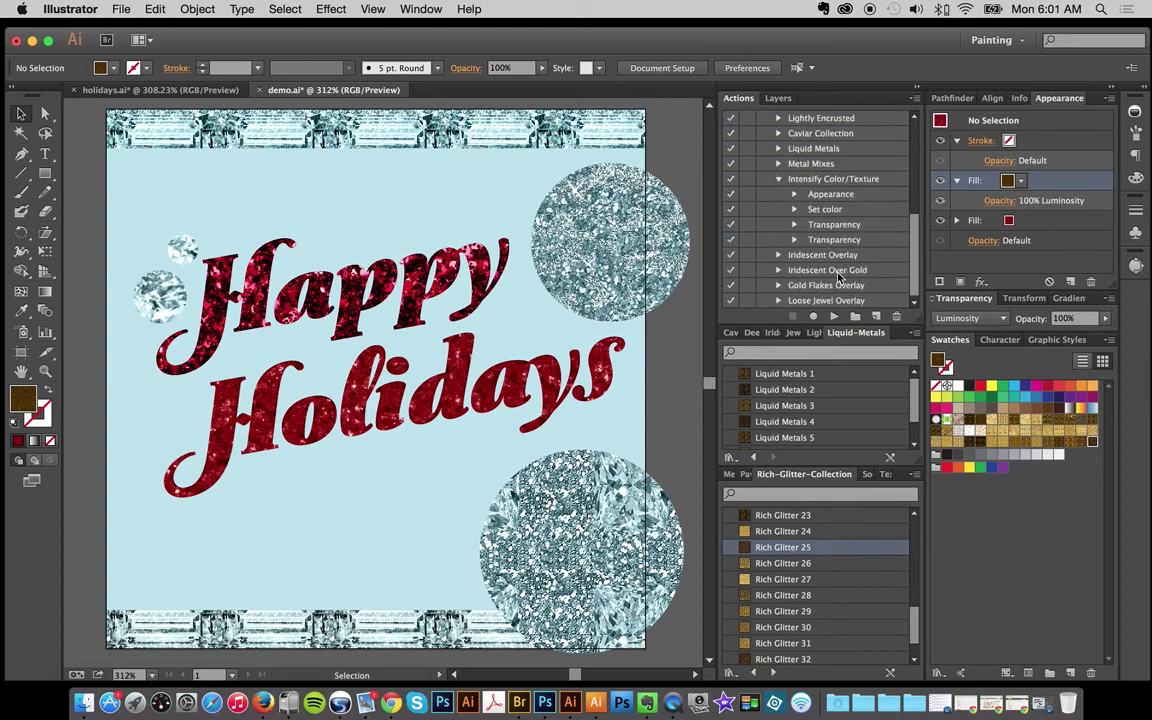